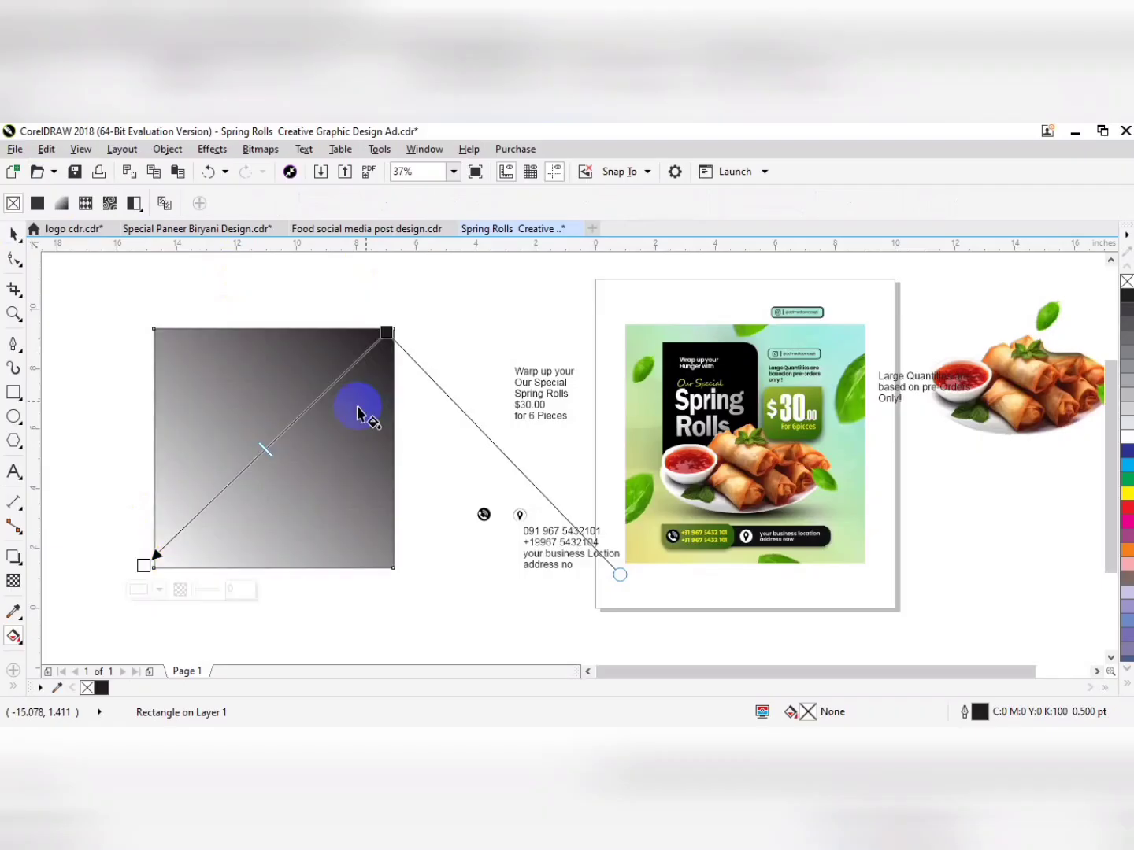
- Draw a swatch rectangle about 2.78 by 2.11 inches below the gradient square and fill it with aqua sampled from the reference ad's upper-right background
{"action": "left_click", "coordinate": [16, 394]}
{"action": "left_click_drag", "start_coordinate": [410, 596], "coordinate": [494, 660]}
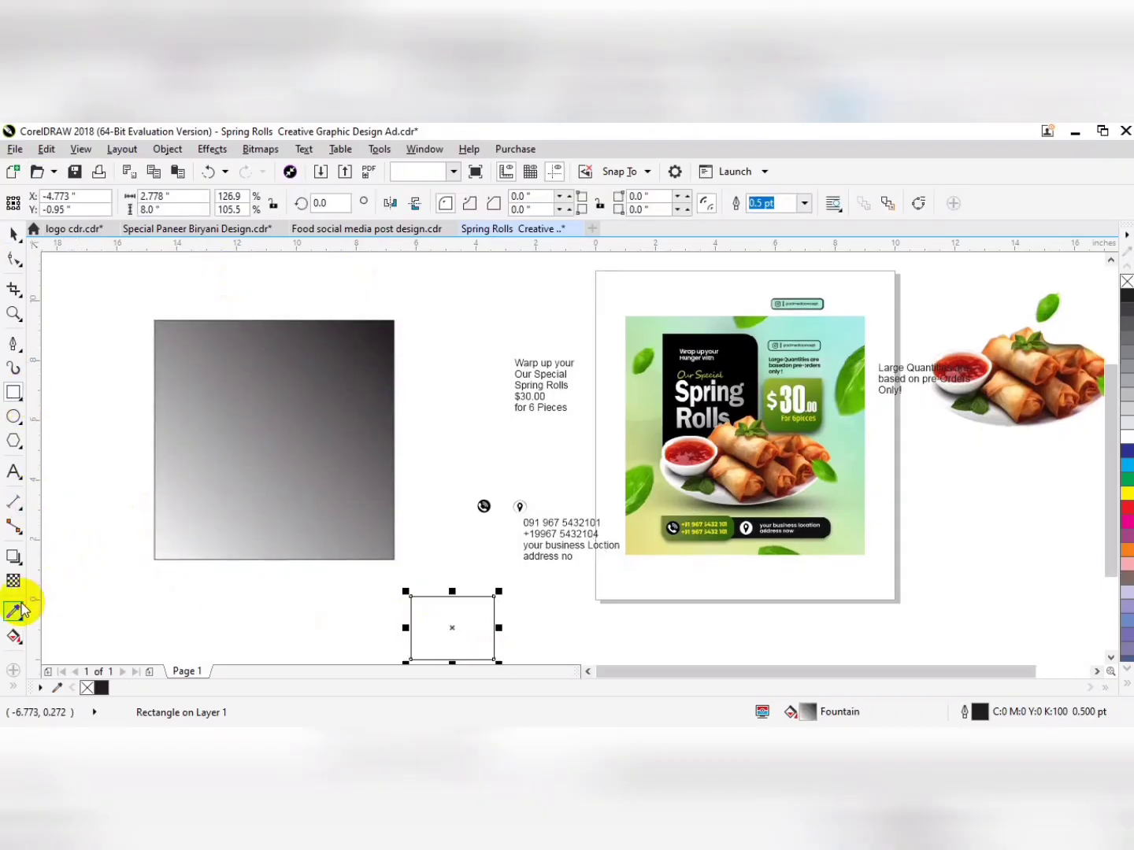
{"action": "left_click", "coordinate": [13, 610]}
{"action": "left_click", "coordinate": [847, 329]}
{"action": "left_click", "coordinate": [457, 620]}
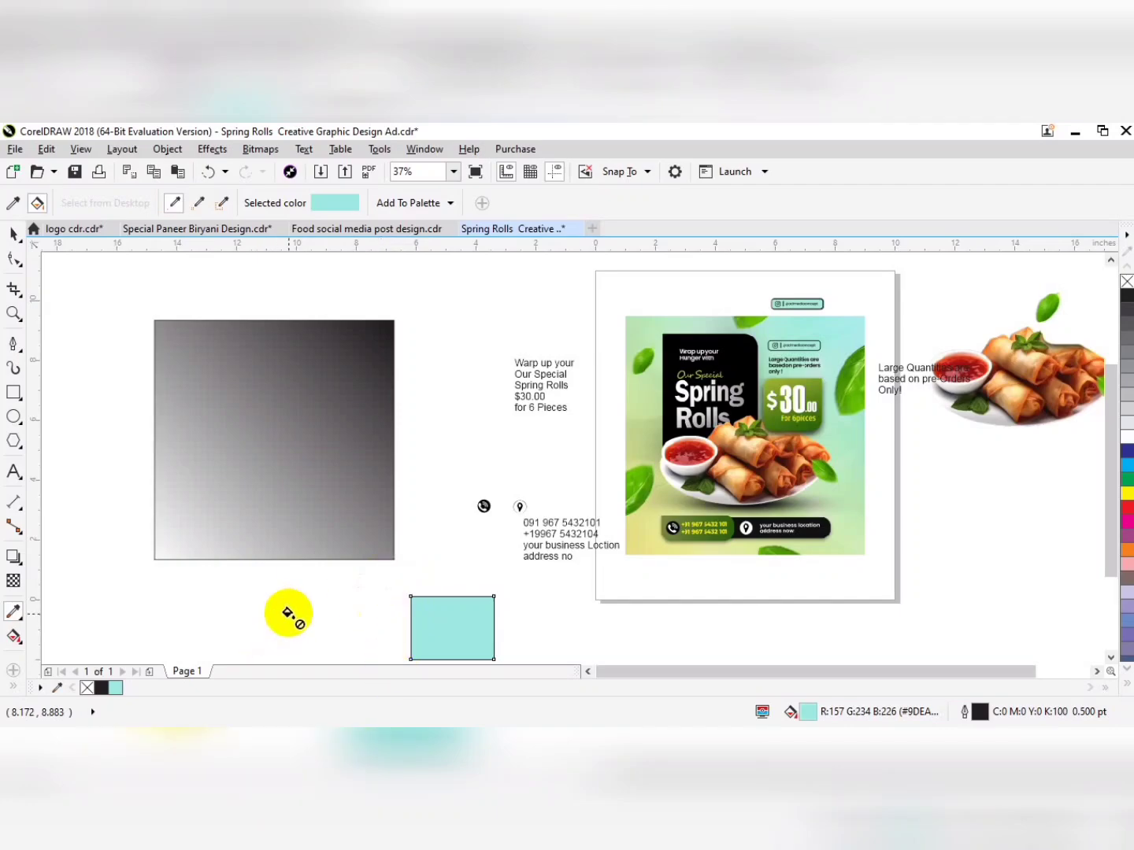
- Draw a second swatch rectangle about 3.72 by 2.03 inches below the square and fill it with yellow-green sampled from the ad's lower-left background
{"action": "left_click", "coordinate": [276, 430]}
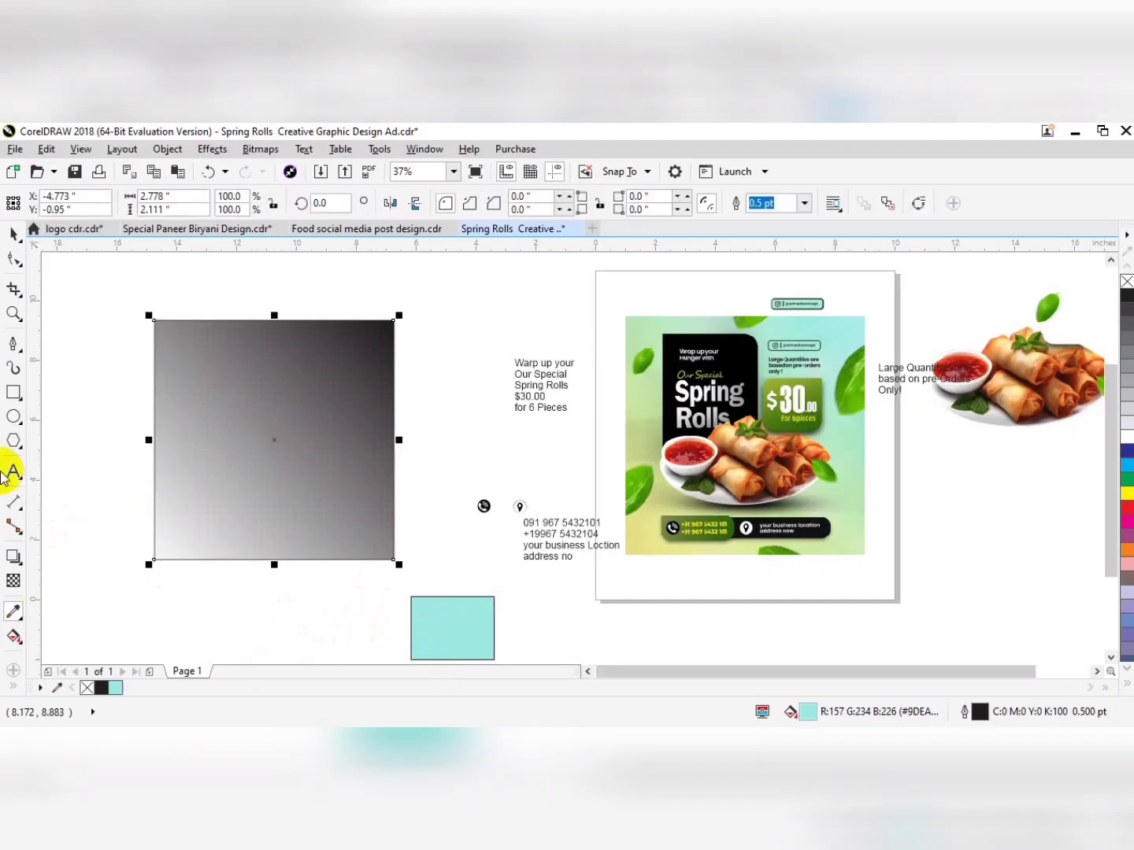
{"action": "left_click", "coordinate": [13, 392]}
{"action": "left_click_drag", "start_coordinate": [244, 586], "coordinate": [355, 647]}
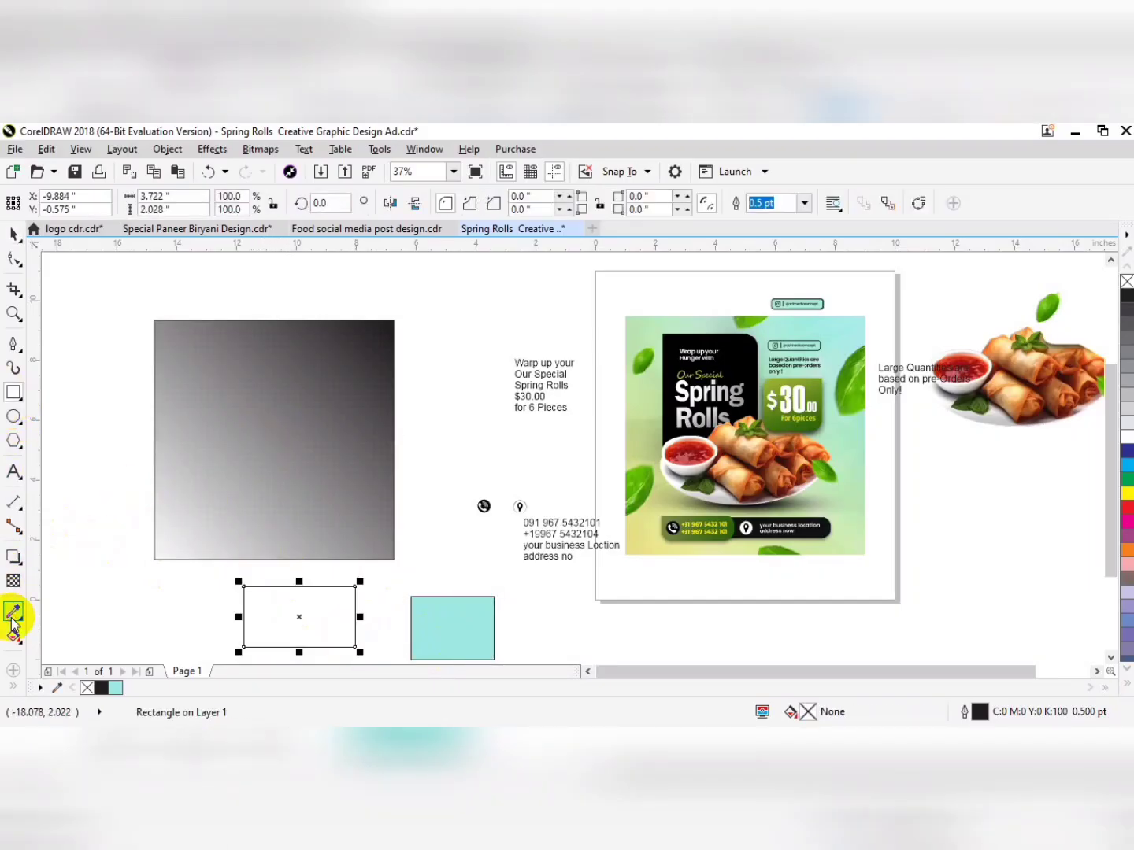
{"action": "left_click", "coordinate": [14, 612]}
{"action": "left_click", "coordinate": [641, 528]}
{"action": "left_click", "coordinate": [321, 605]}
{"action": "key", "text": "space"}
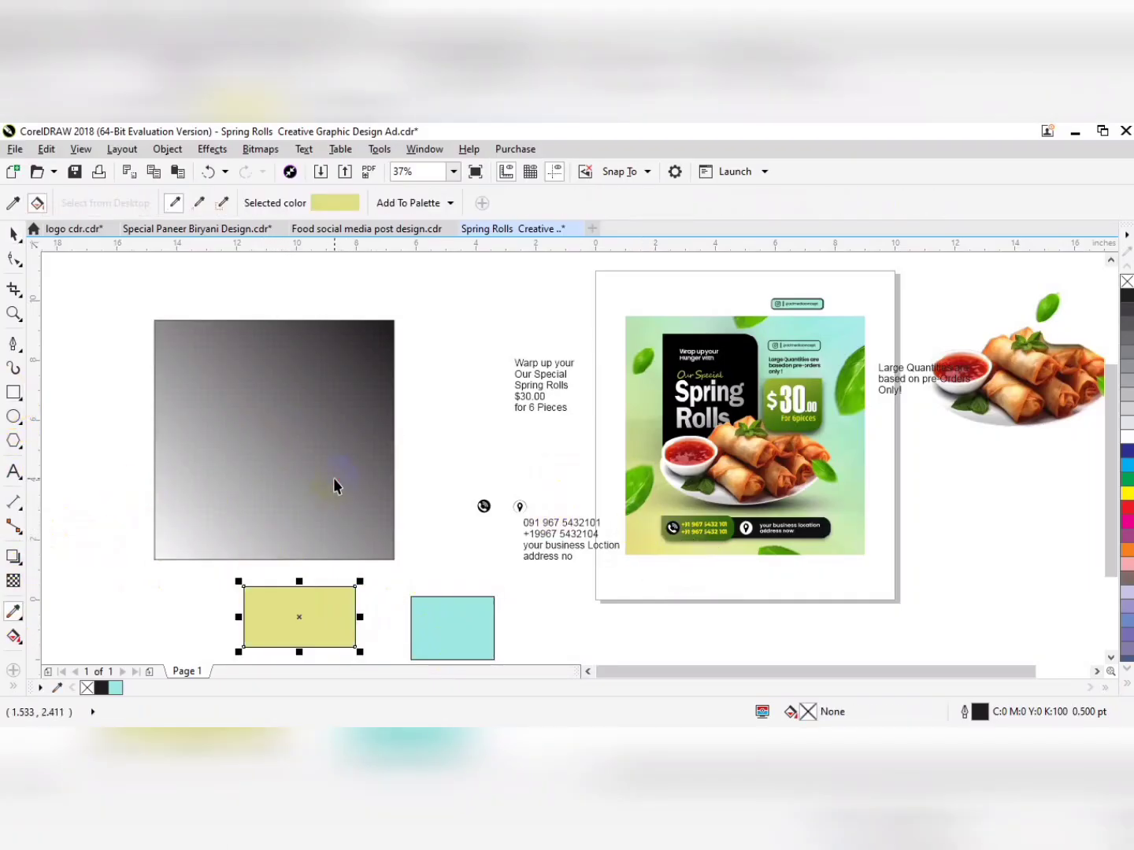
- Recolour the large square's gradient with yellow-green at the lower-left end and aqua at the upper-right end
{"action": "left_click", "coordinate": [333, 466]}
{"action": "key", "text": "g"}
{"action": "left_click", "coordinate": [131, 688]}
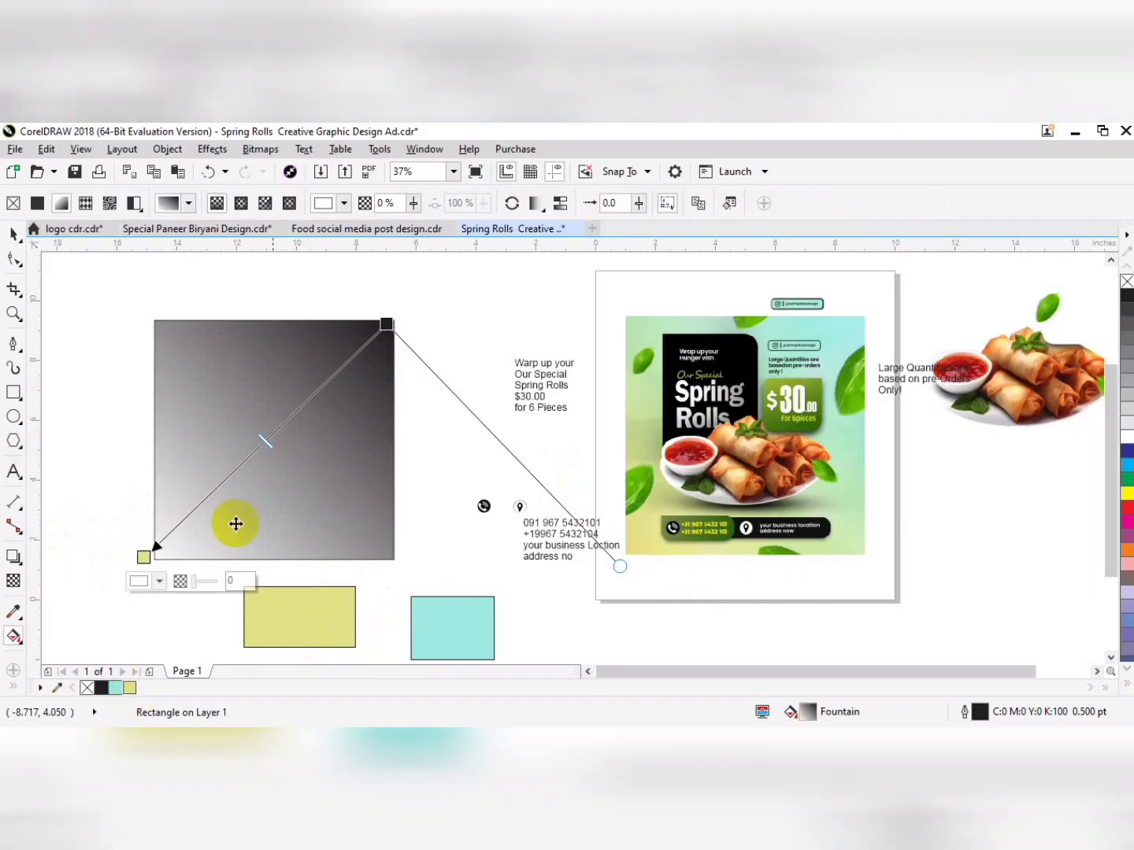
{"action": "left_click", "coordinate": [385, 323]}
{"action": "left_click", "coordinate": [117, 688]}
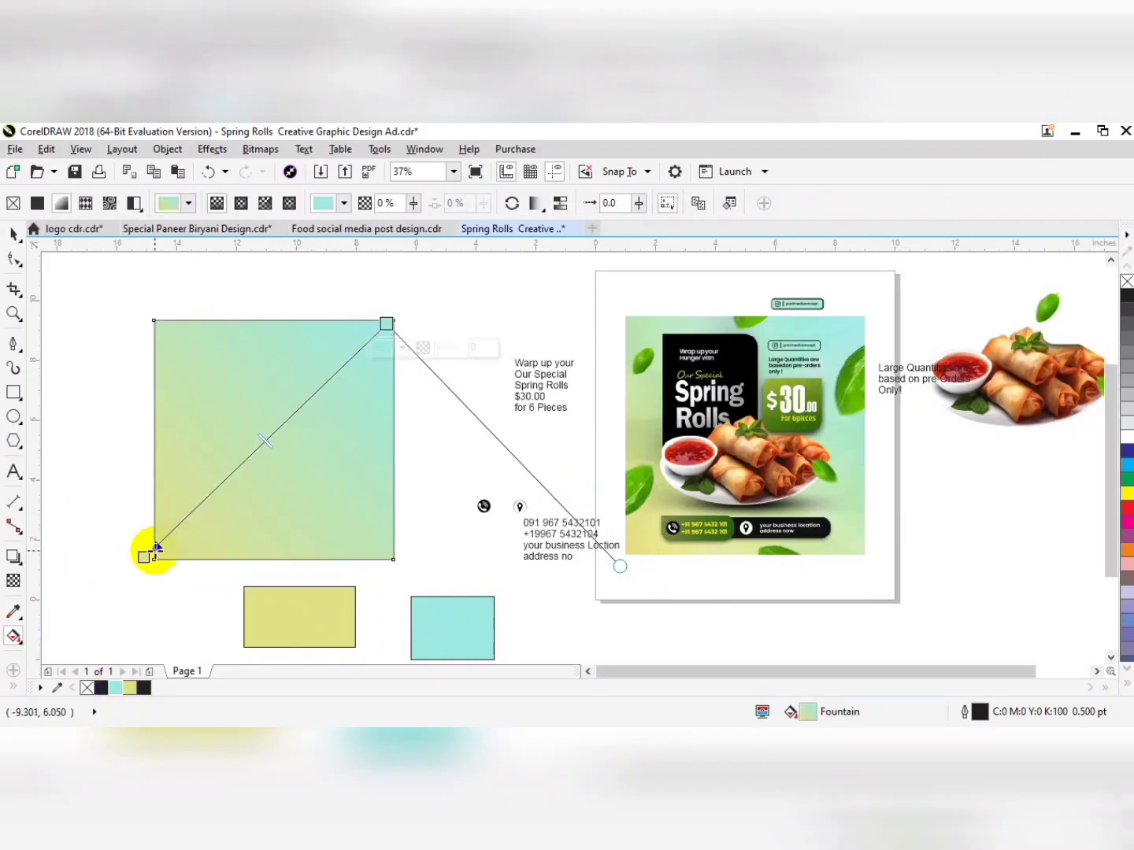
- Move both end nodes of the large square's gradient inward
{"action": "left_click_drag", "start_coordinate": [145, 556], "coordinate": [189, 544]}
{"action": "left_click_drag", "start_coordinate": [385, 323], "coordinate": [336, 382]}
{"action": "key", "text": "space"}
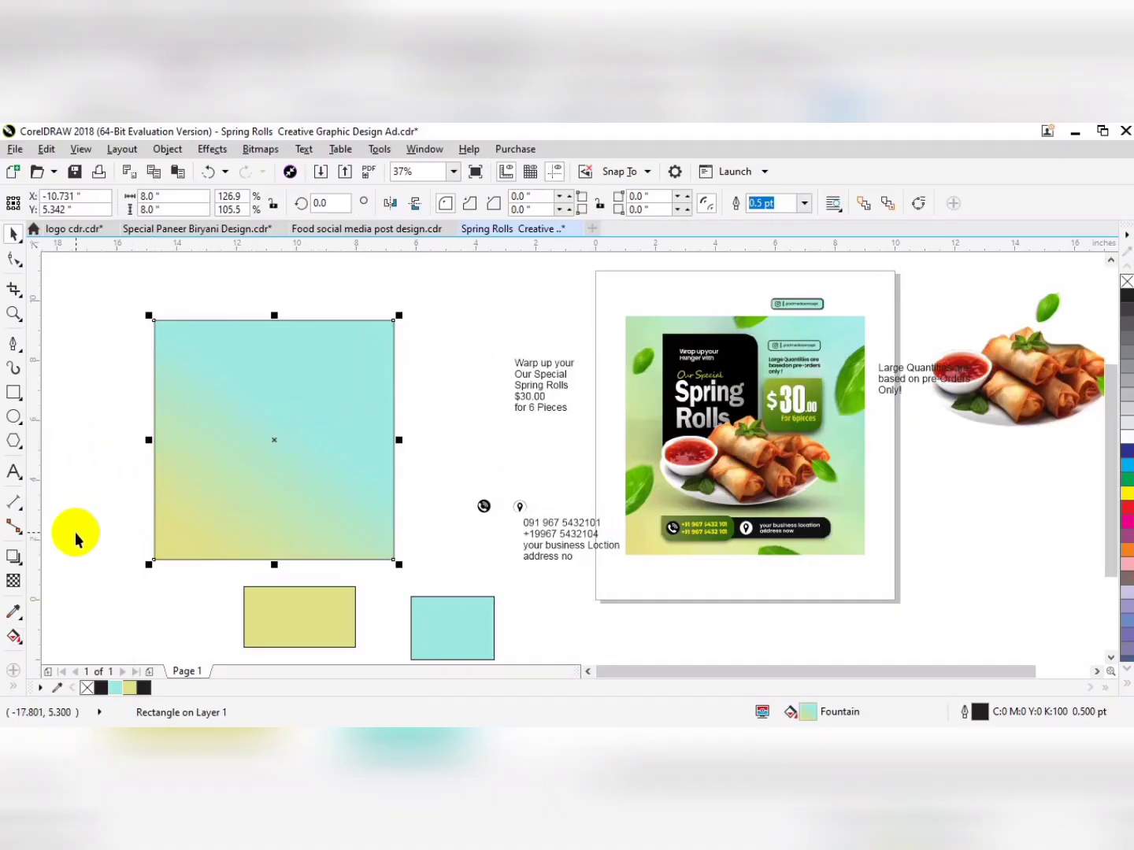
- Draw a rectangle about 3.56 by 4.08 inches inside the gradient square and round only its upper-right corner with a 0.5-inch radius
{"action": "key", "text": "F6"}
{"action": "left_click_drag", "start_coordinate": [177, 358], "coordinate": [278, 482]}
{"action": "key", "text": "space"}
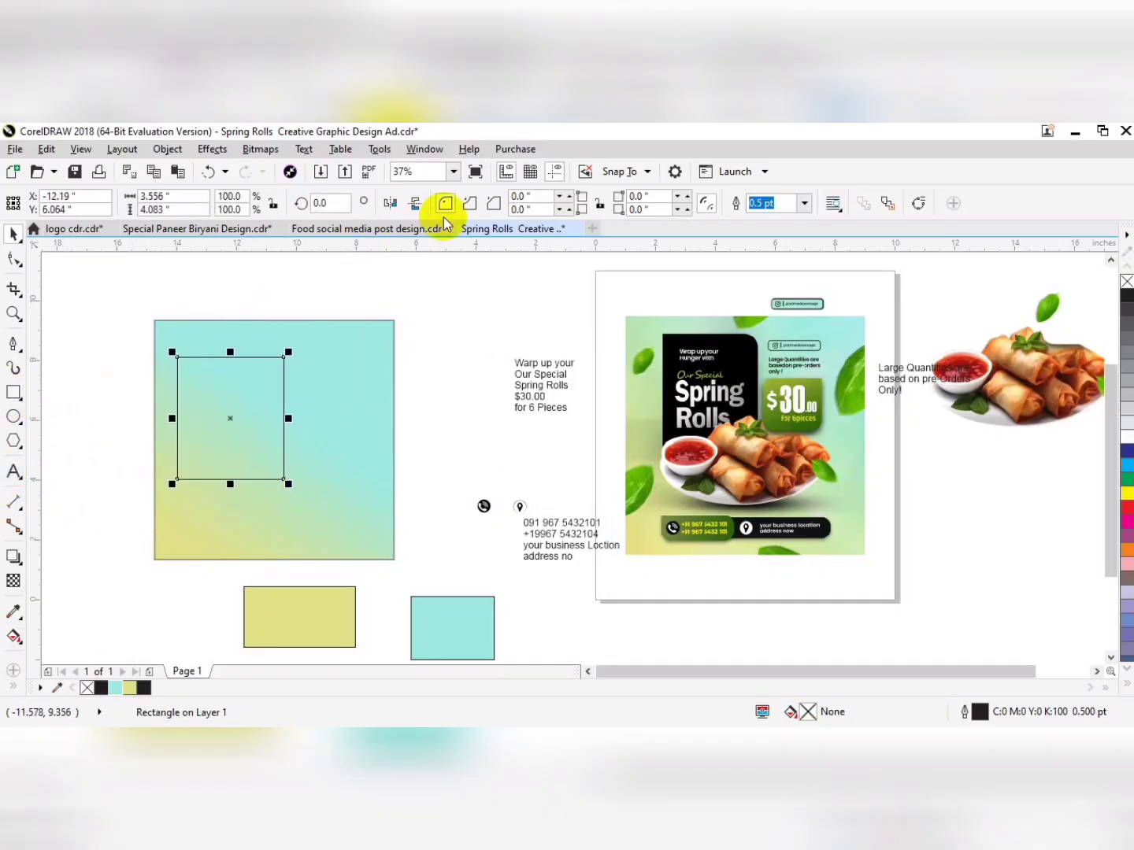
{"action": "left_click_drag", "start_coordinate": [280, 477], "coordinate": [280, 450]}
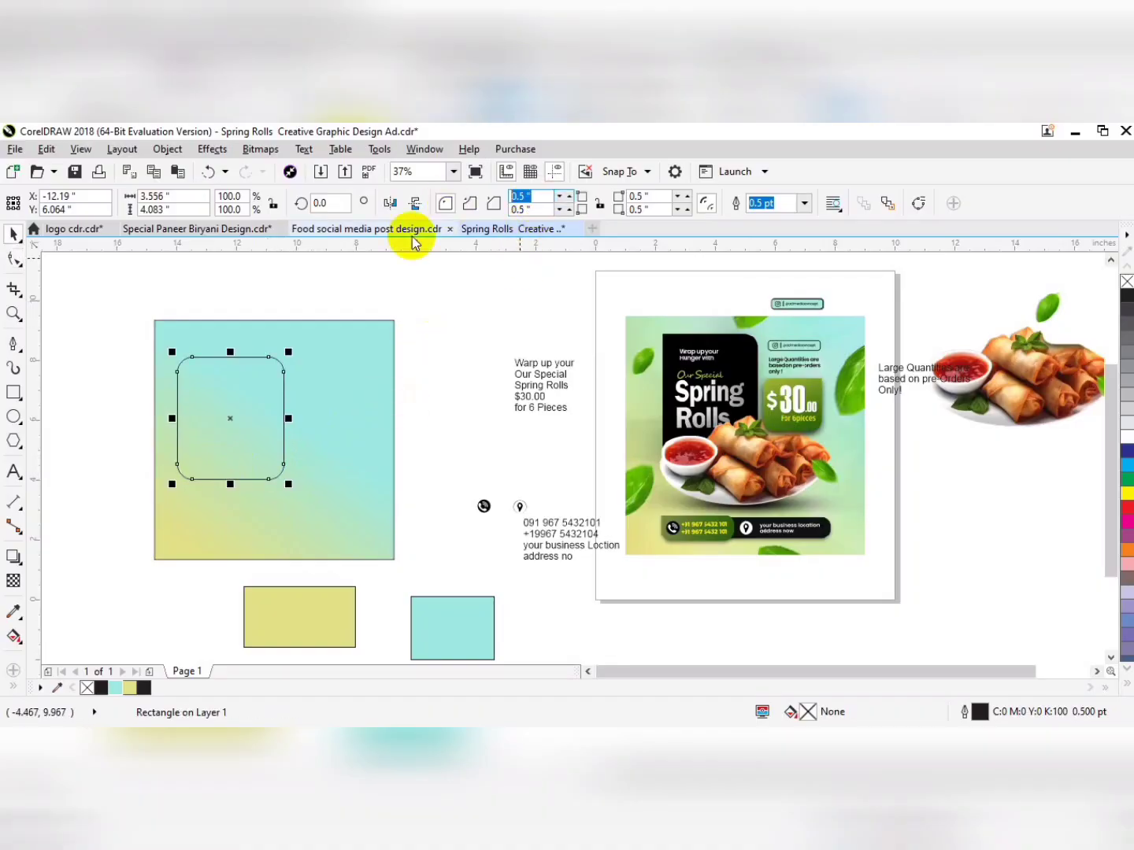
{"action": "type", "text": "0"}
{"action": "key", "text": "Tab"}
{"action": "type", "text": "0"}
{"action": "key", "text": "Tab"}
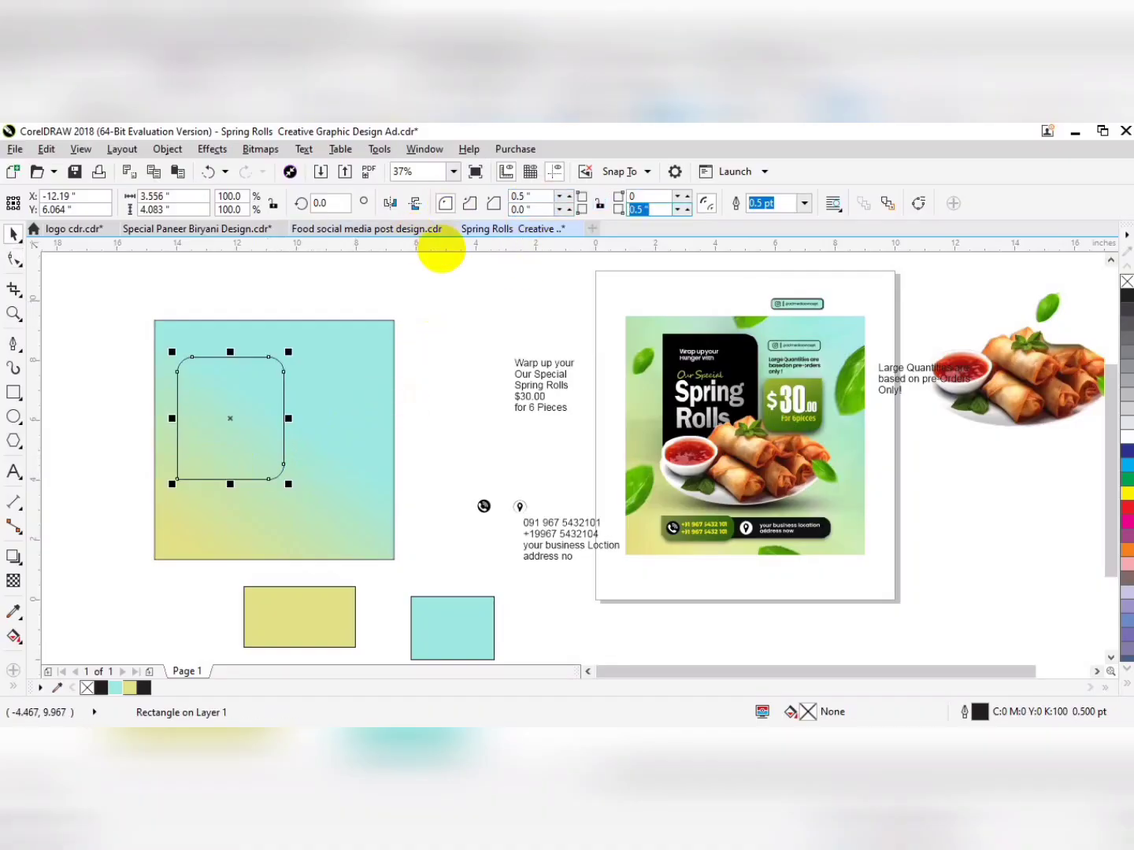
{"action": "left_click", "coordinate": [391, 203]}
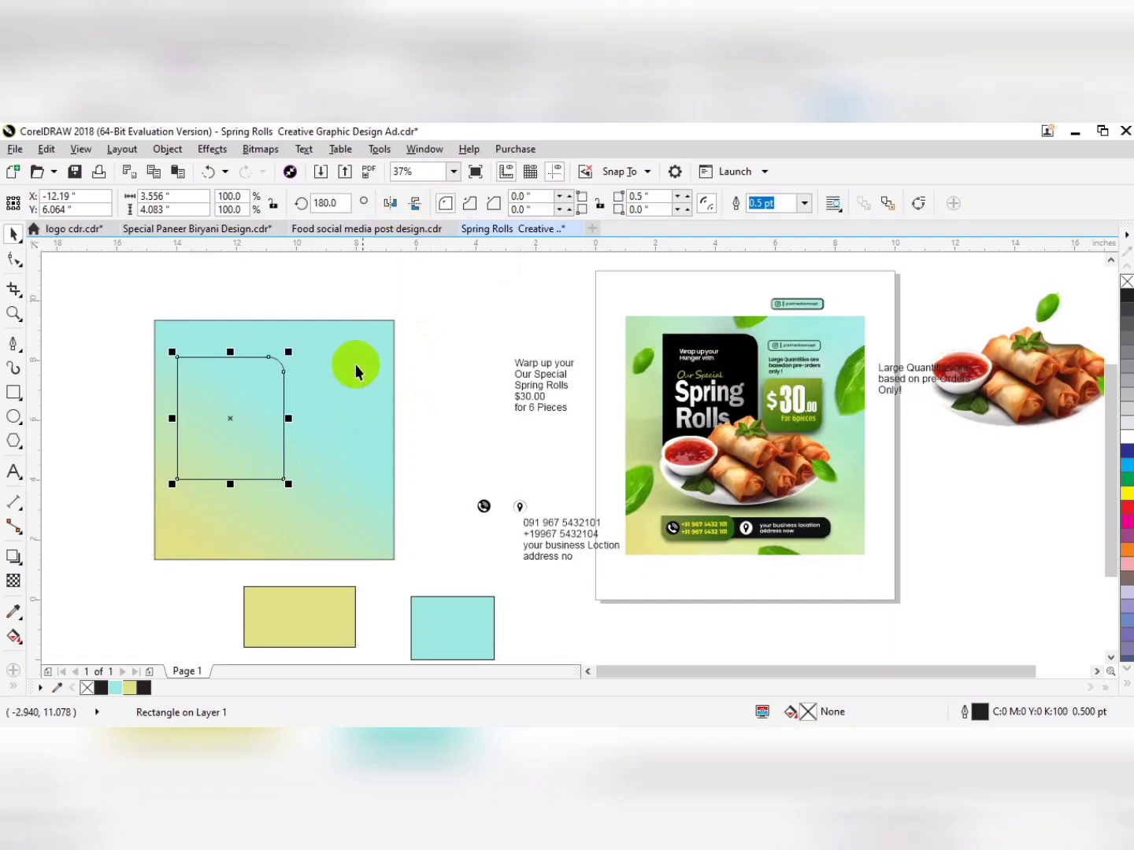
- Make a smaller copy of the rounded rectangle, about 2.44 by 2.04 inches, overlapping its right side, and fill it with green sampled from the ad
{"action": "left_click_drag", "start_coordinate": [174, 482], "coordinate": [344, 413]}
{"action": "key", "text": "ctrl+z"}
{"action": "left_click", "coordinate": [830, 497]}
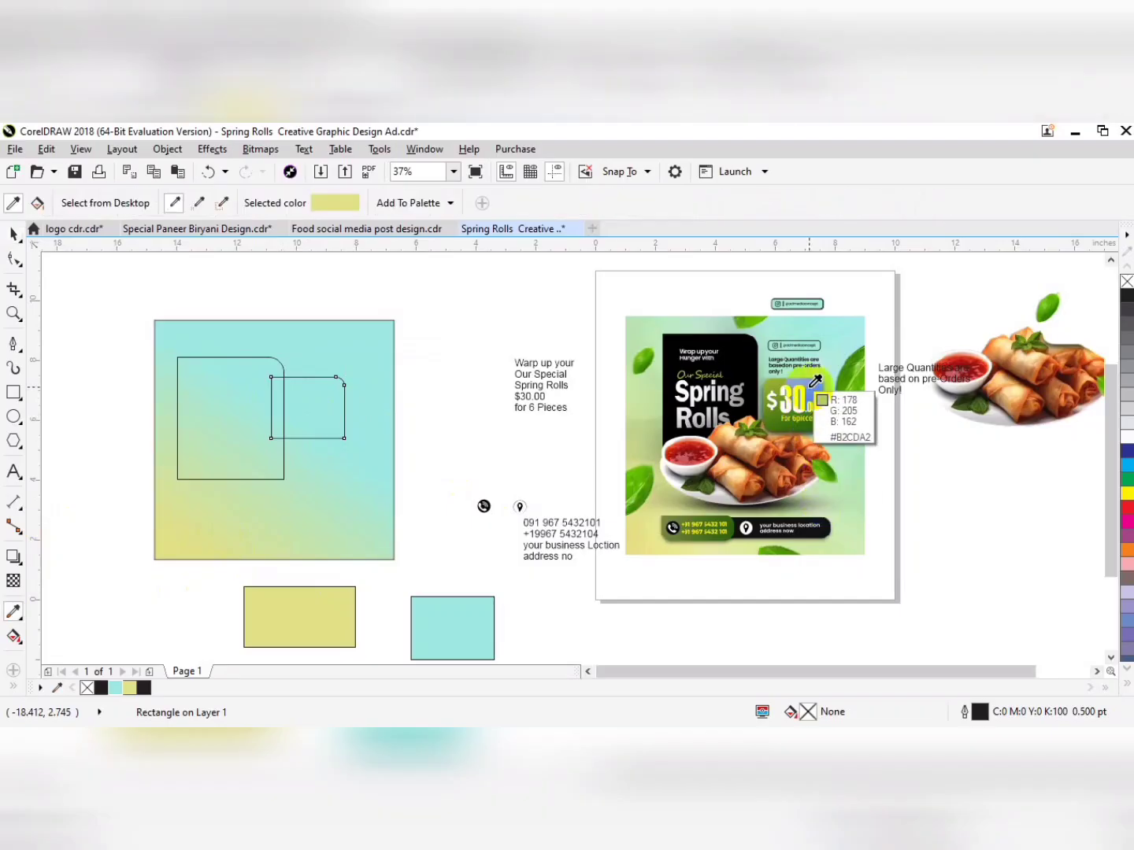
{"action": "left_click", "coordinate": [344, 393]}
{"action": "left_click_drag", "start_coordinate": [529, 293], "coordinate": [572, 345]}
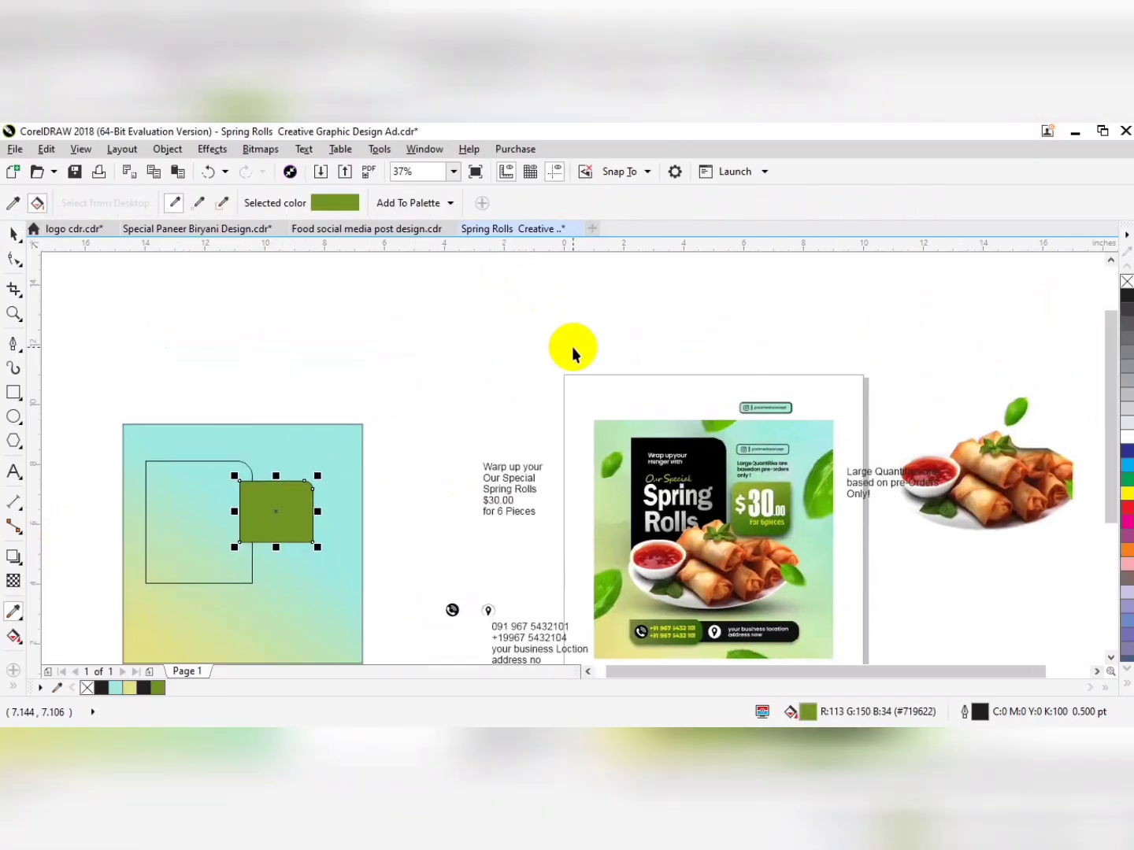
{"action": "key", "text": "space"}
- Move the leaf image into the upper-left corner of the gradient square
{"action": "scroll", "coordinate": [576, 344], "scroll_direction": "down", "scroll_amount": 1}
{"action": "left_click_drag", "start_coordinate": [762, 415], "coordinate": [666, 390]}
{"action": "key", "text": "ctrl+z"}
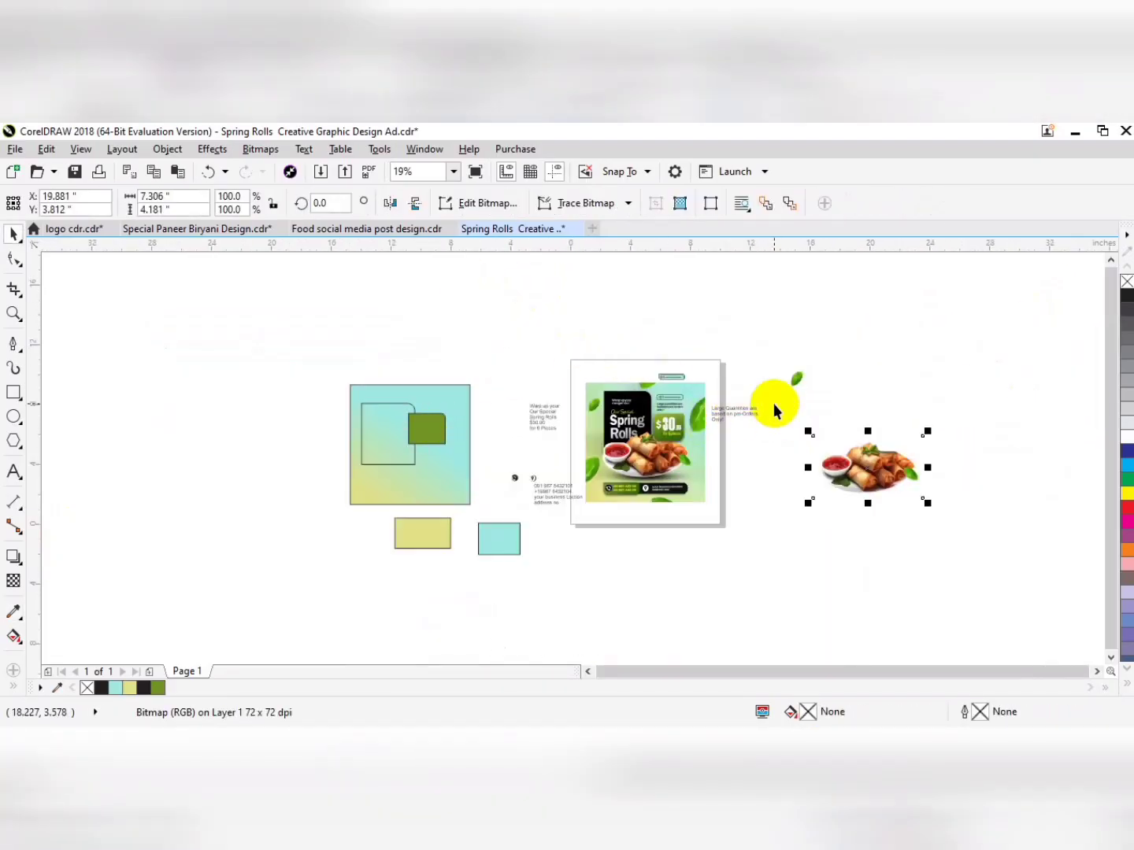
{"action": "left_click_drag", "start_coordinate": [793, 381], "coordinate": [357, 407]}
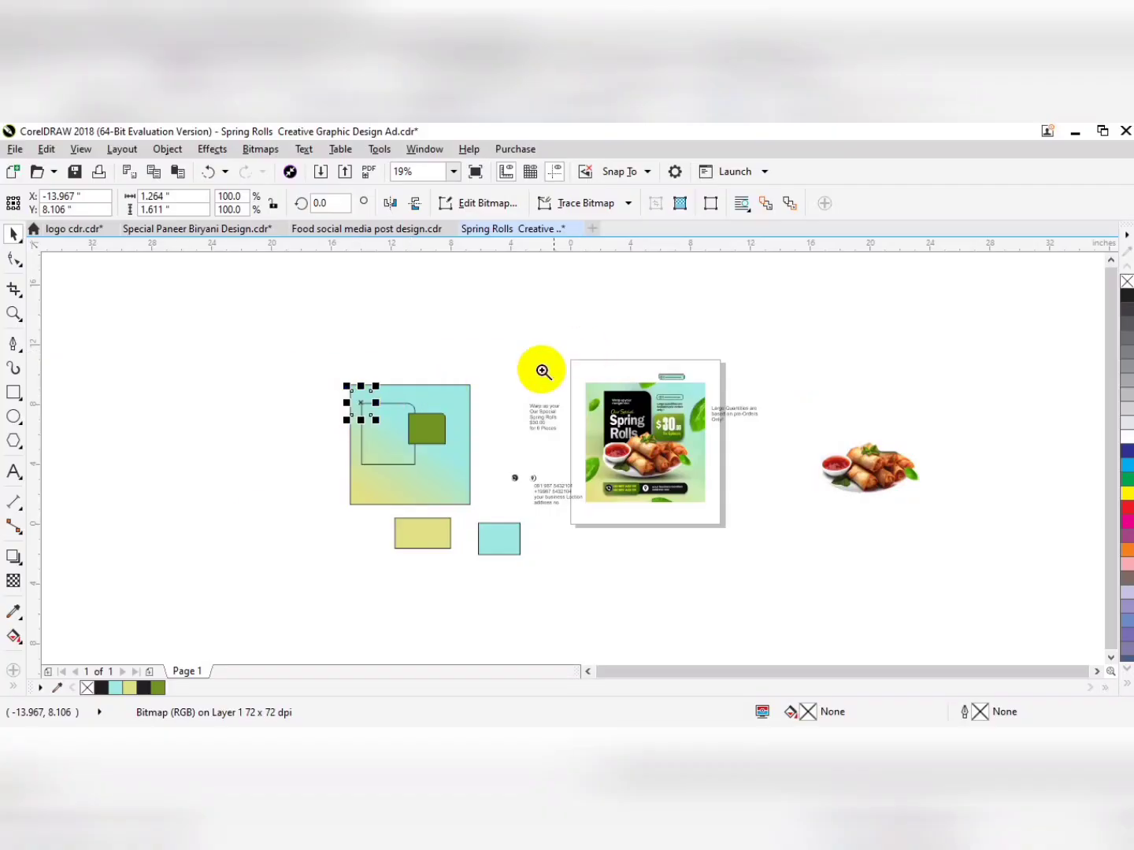
{"action": "scroll", "coordinate": [307, 417], "scroll_direction": "up", "scroll_amount": 2}
{"action": "left_click_drag", "start_coordinate": [725, 370], "coordinate": [418, 529]}
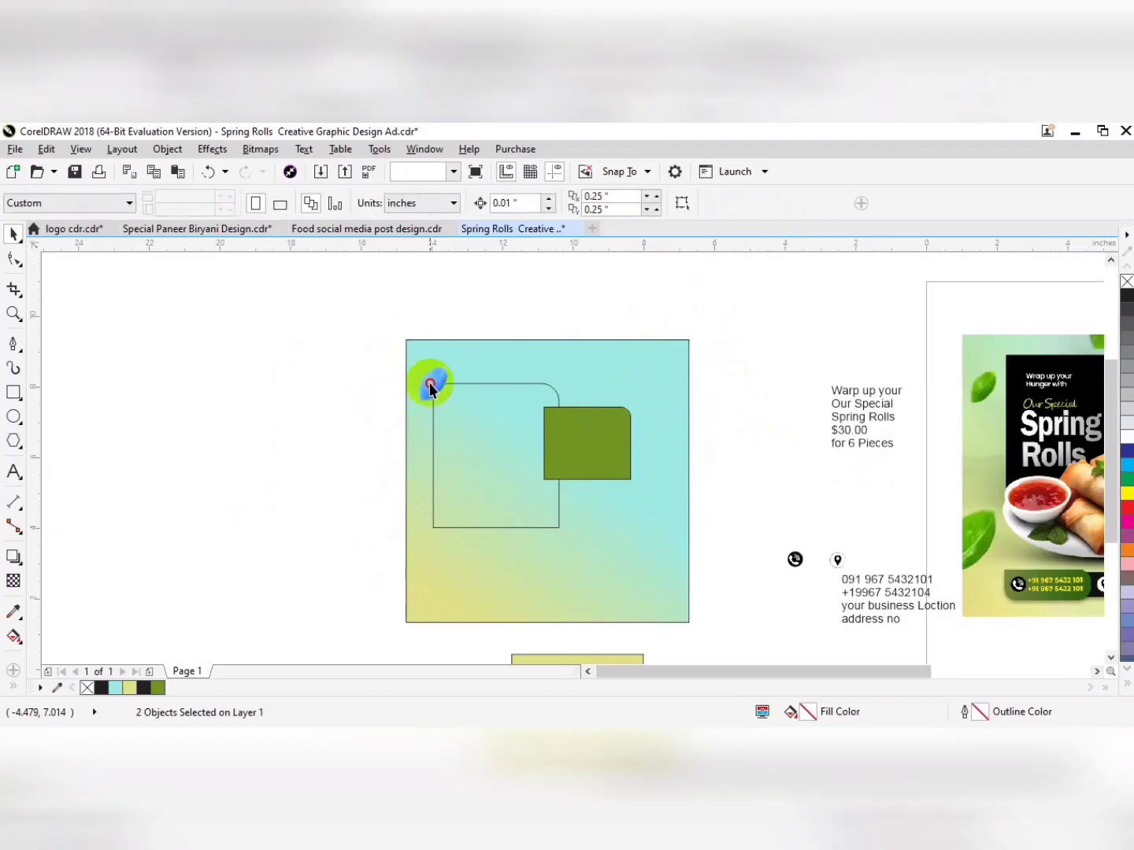
{"action": "left_click_drag", "start_coordinate": [432, 384], "coordinate": [421, 375]}
- Group the two rounded rectangles and centre the group horizontally on the gradient square
{"action": "left_click_drag", "start_coordinate": [702, 294], "coordinate": [454, 522]}
{"action": "left_click", "coordinate": [454, 526]}
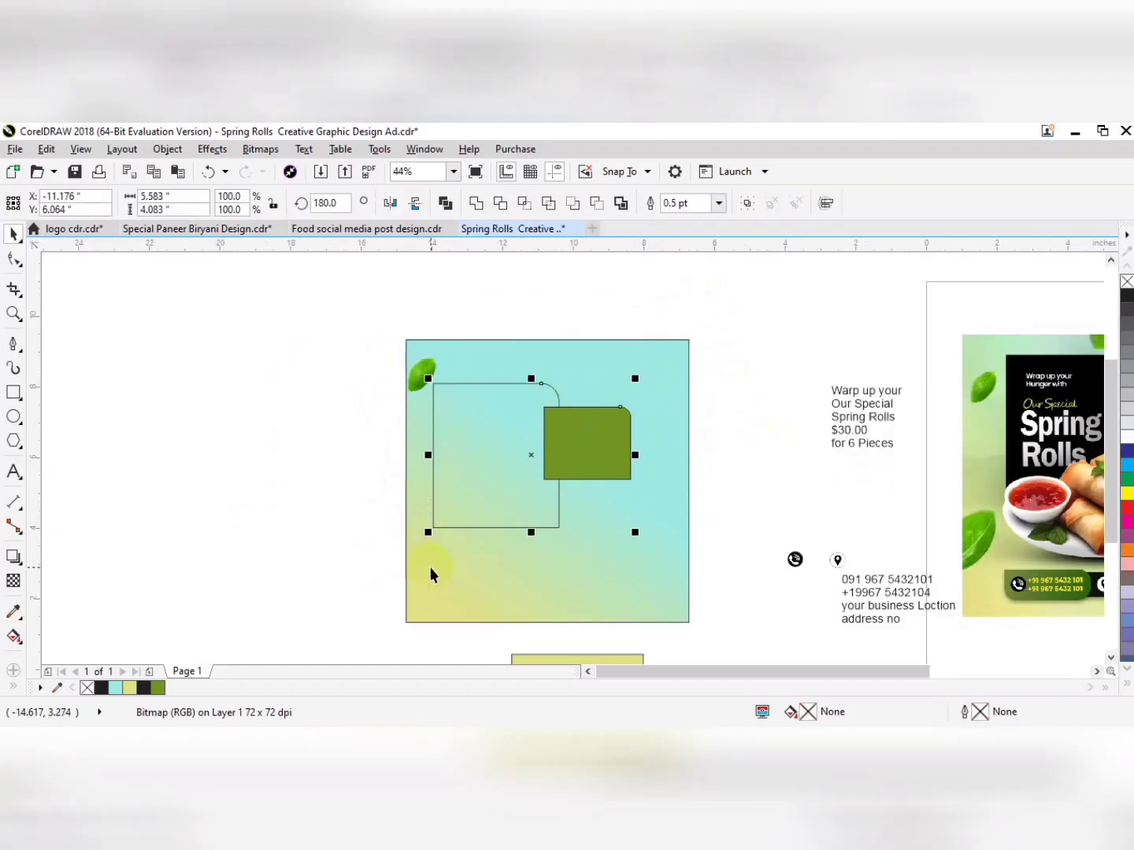
{"action": "key", "text": "ctrl+g"}
{"action": "left_click", "coordinate": [442, 580], "text": "shift"}
{"action": "key", "text": "c"}
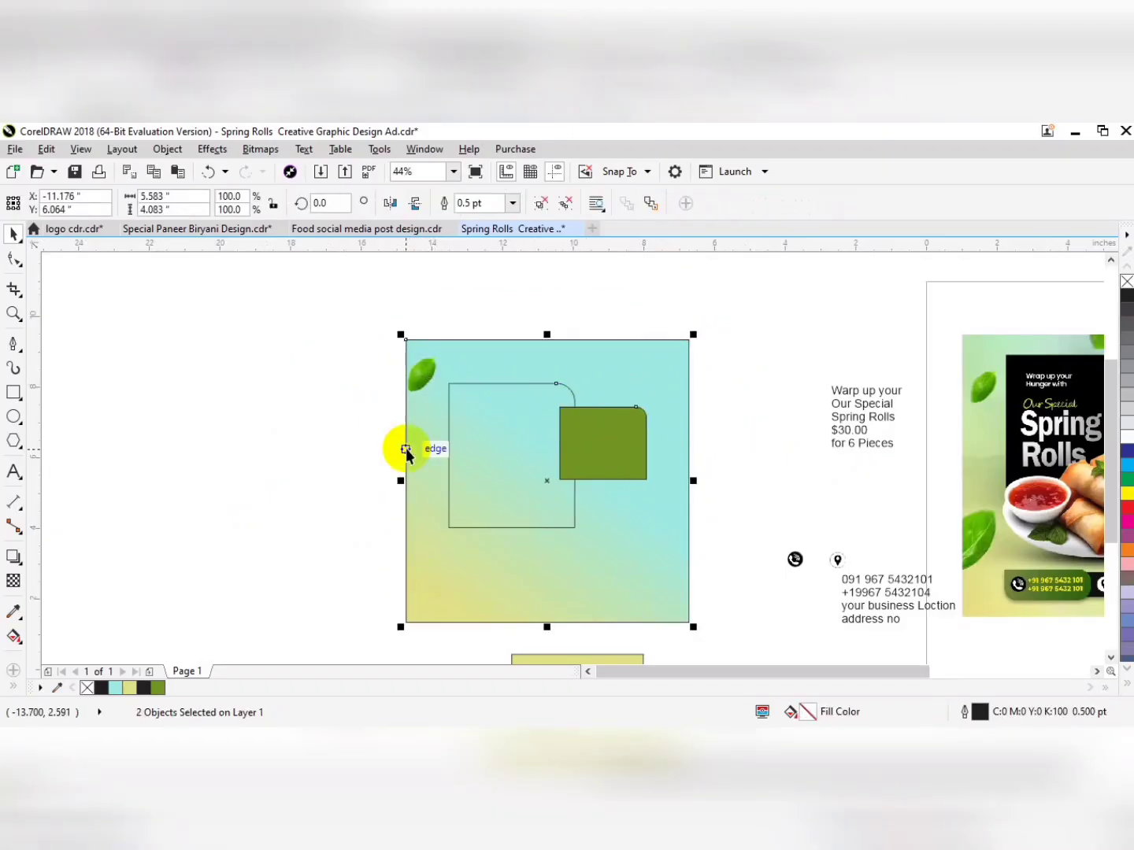
- Copy the leaf to the square's lower-left edge, mirrored horizontally and vertically, and place another copy on the middle of the bottom edge
{"action": "left_click", "coordinate": [430, 380]}
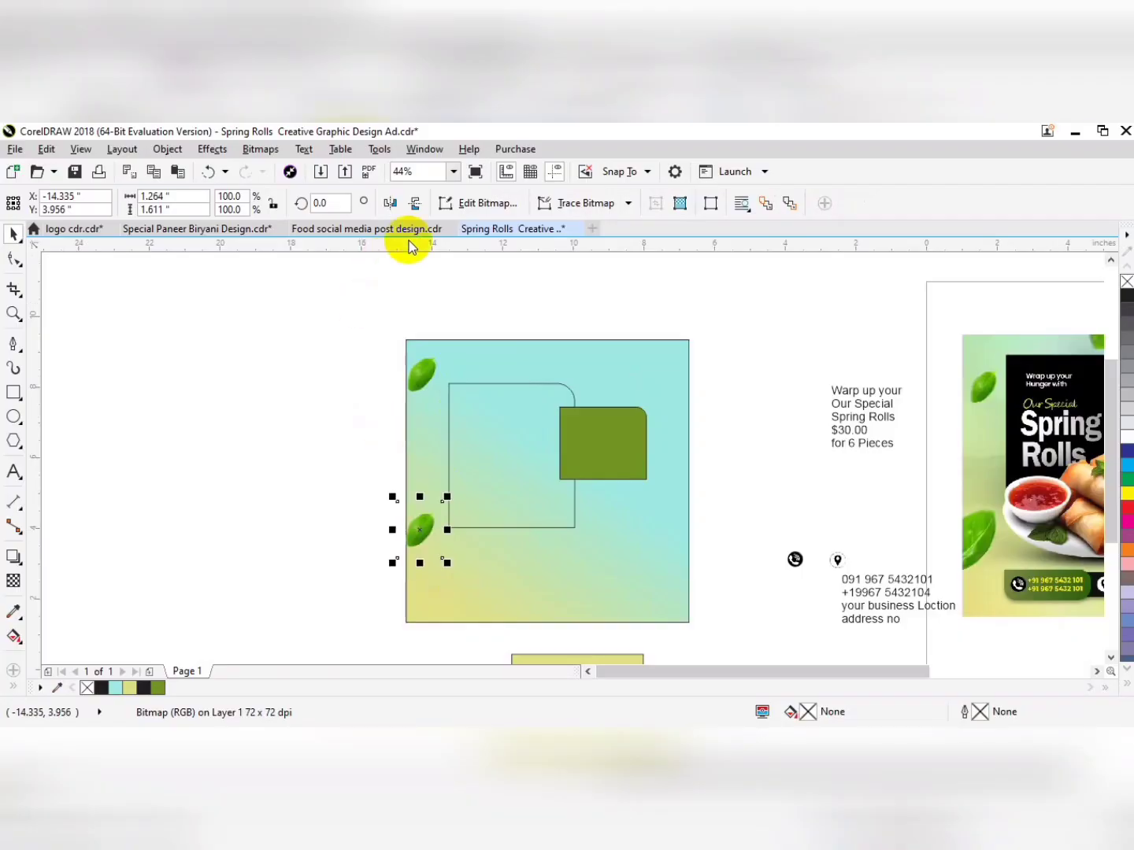
{"action": "left_click", "coordinate": [414, 203]}
{"action": "left_click", "coordinate": [391, 204]}
{"action": "left_click_drag", "start_coordinate": [474, 507], "coordinate": [425, 564]}
{"action": "scroll", "coordinate": [487, 446], "scroll_direction": "up", "scroll_amount": 1}
{"action": "scroll", "coordinate": [345, 461], "scroll_direction": "right", "scroll_amount": 3}
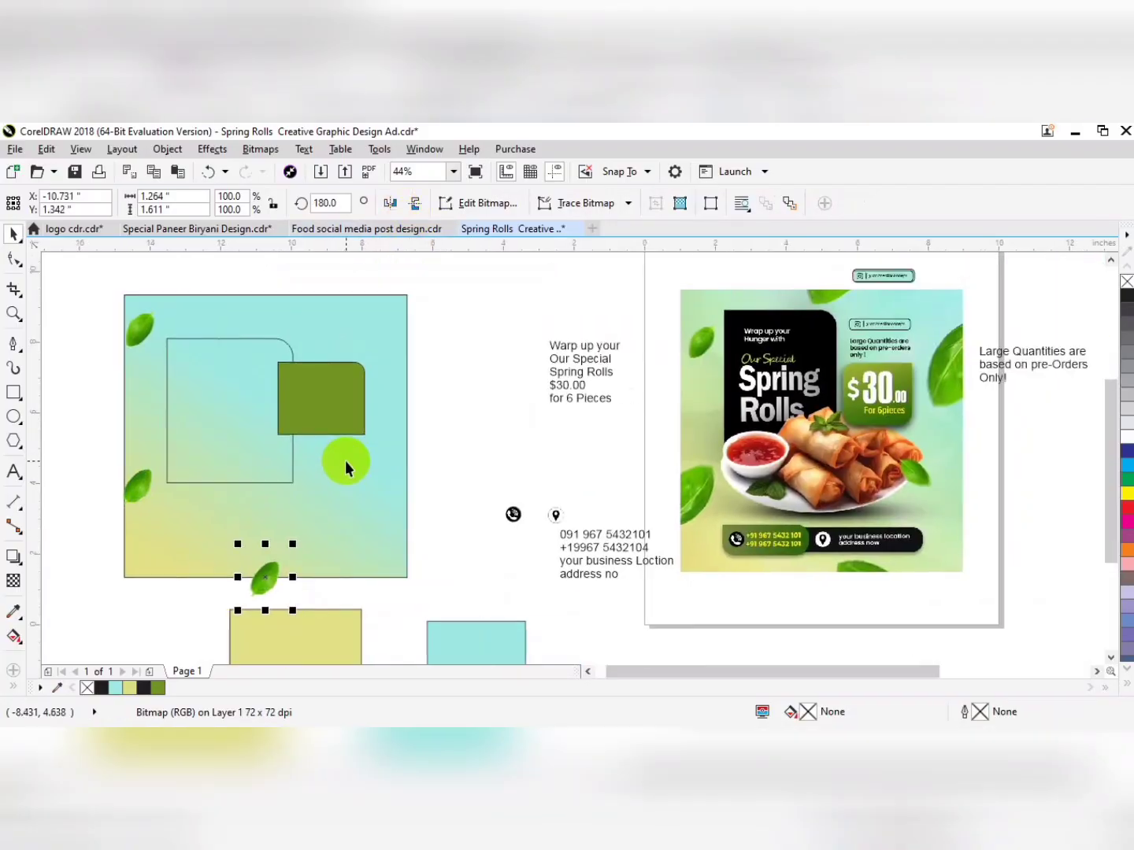
- Copy the bottom leaf to the square's right edge, mirror it horizontally and enlarge it slightly
{"action": "left_click_drag", "start_coordinate": [266, 582], "coordinate": [387, 397]}
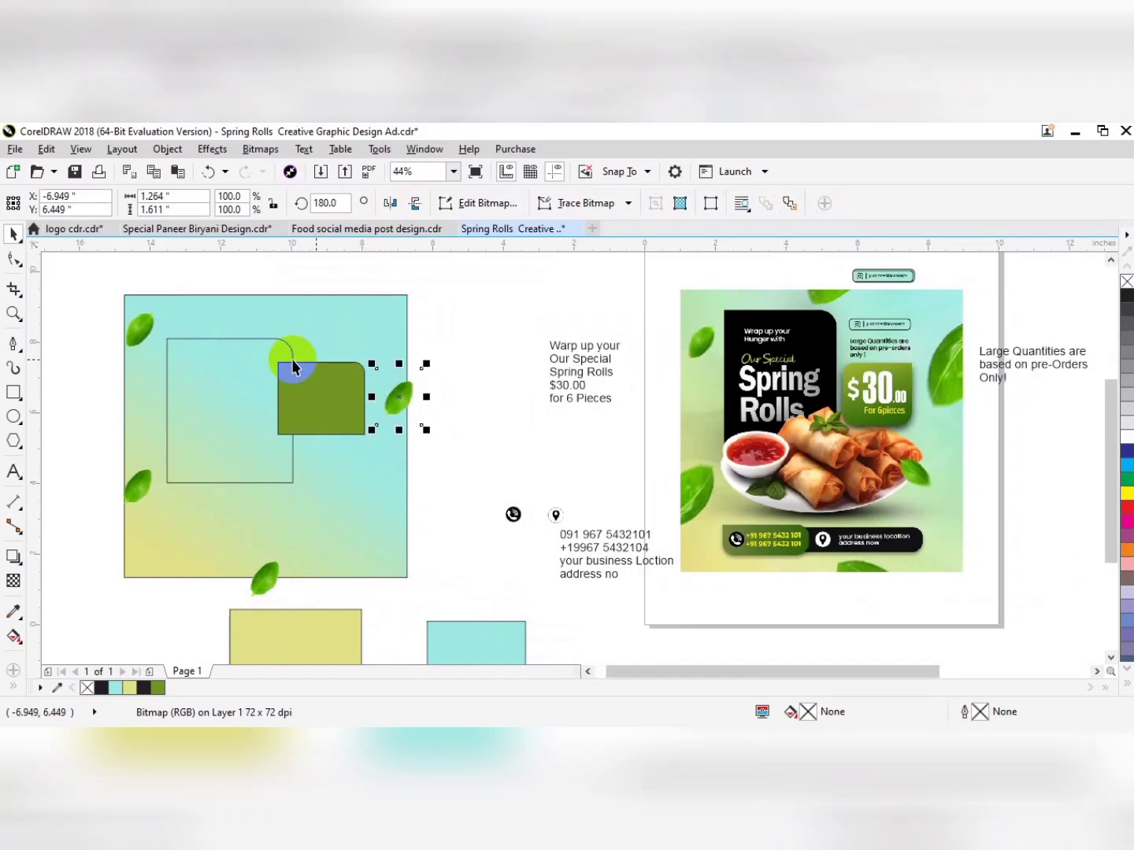
{"action": "left_click", "coordinate": [391, 201]}
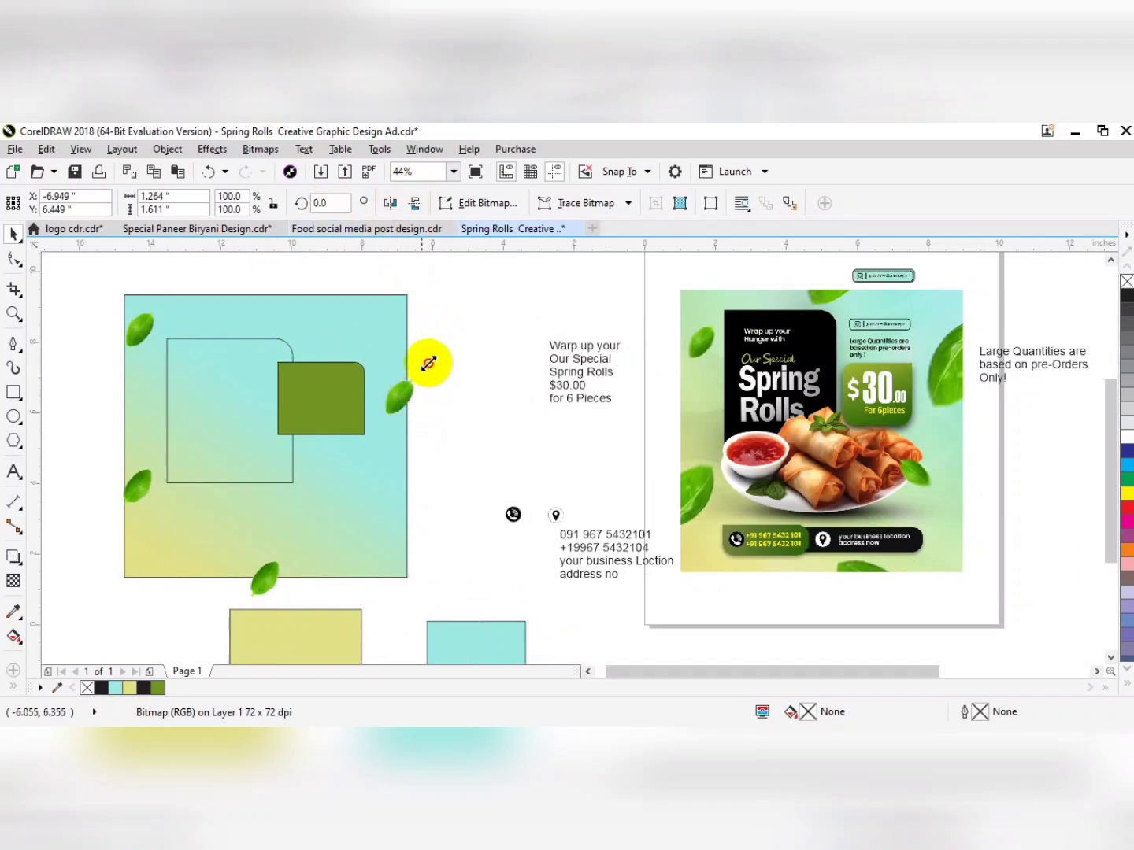
{"action": "left_click_drag", "start_coordinate": [429, 365], "coordinate": [443, 341]}
- Set the green rectangle's corner radii to 0.3 inch on three corners and 0 on the upper-right corner
{"action": "left_click", "coordinate": [348, 428]}
{"action": "left_click", "coordinate": [342, 393], "text": "ctrl"}
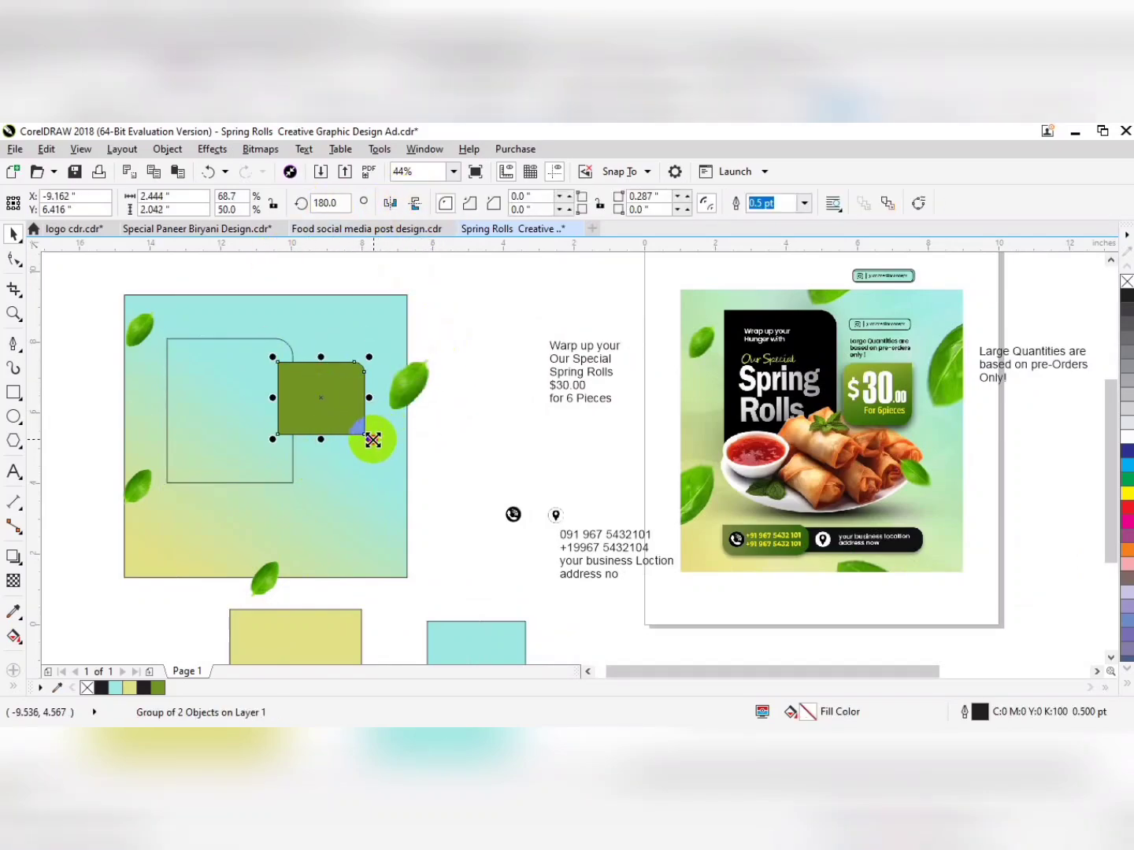
{"action": "left_click", "coordinate": [521, 196]}
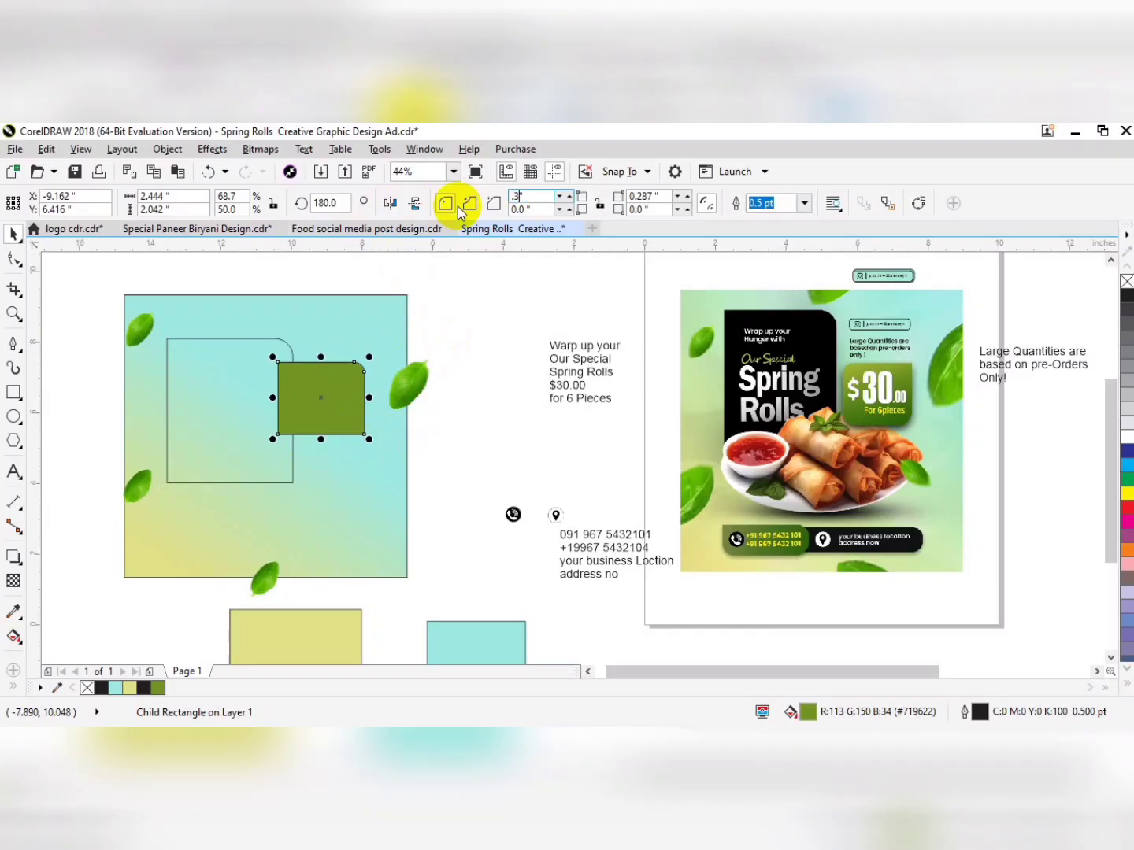
{"action": "type", "text": ".3"}
{"action": "key", "text": "Tab"}
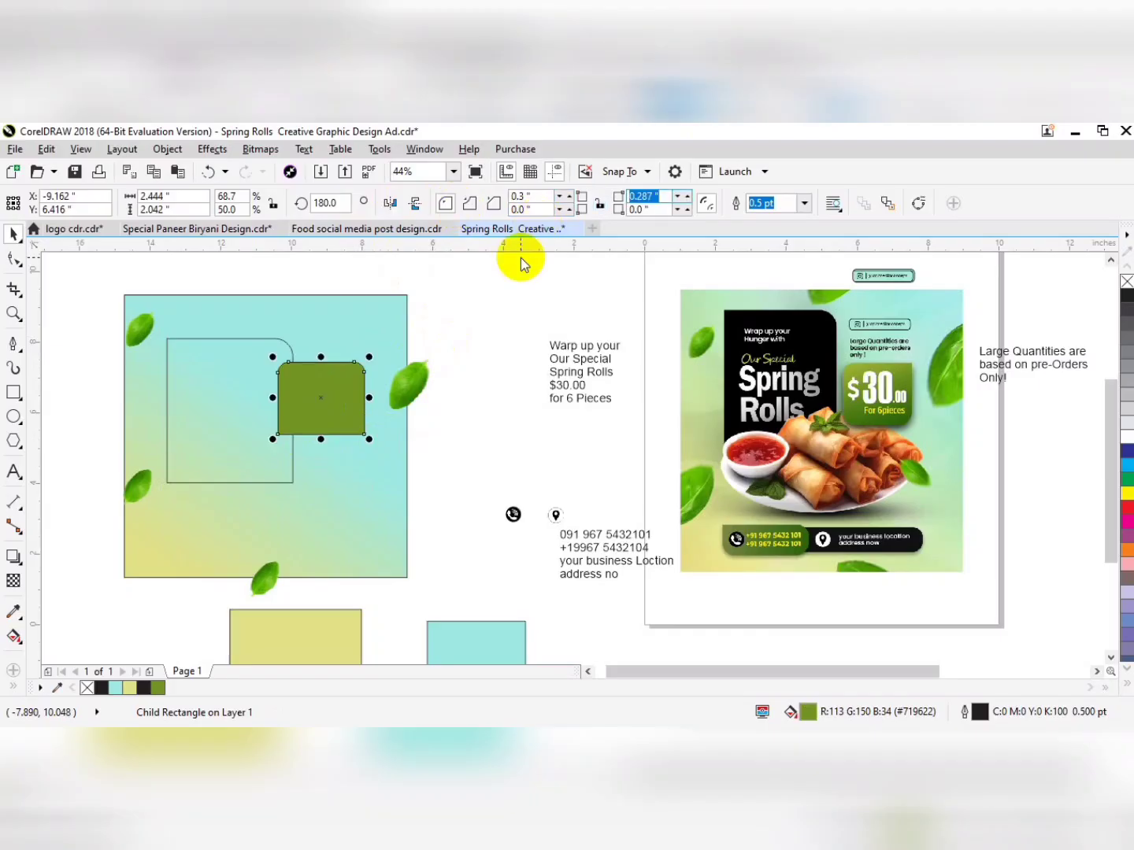
{"action": "left_click", "coordinate": [529, 210]}
{"action": "type", "text": ".3"}
{"action": "key", "text": "Return"}
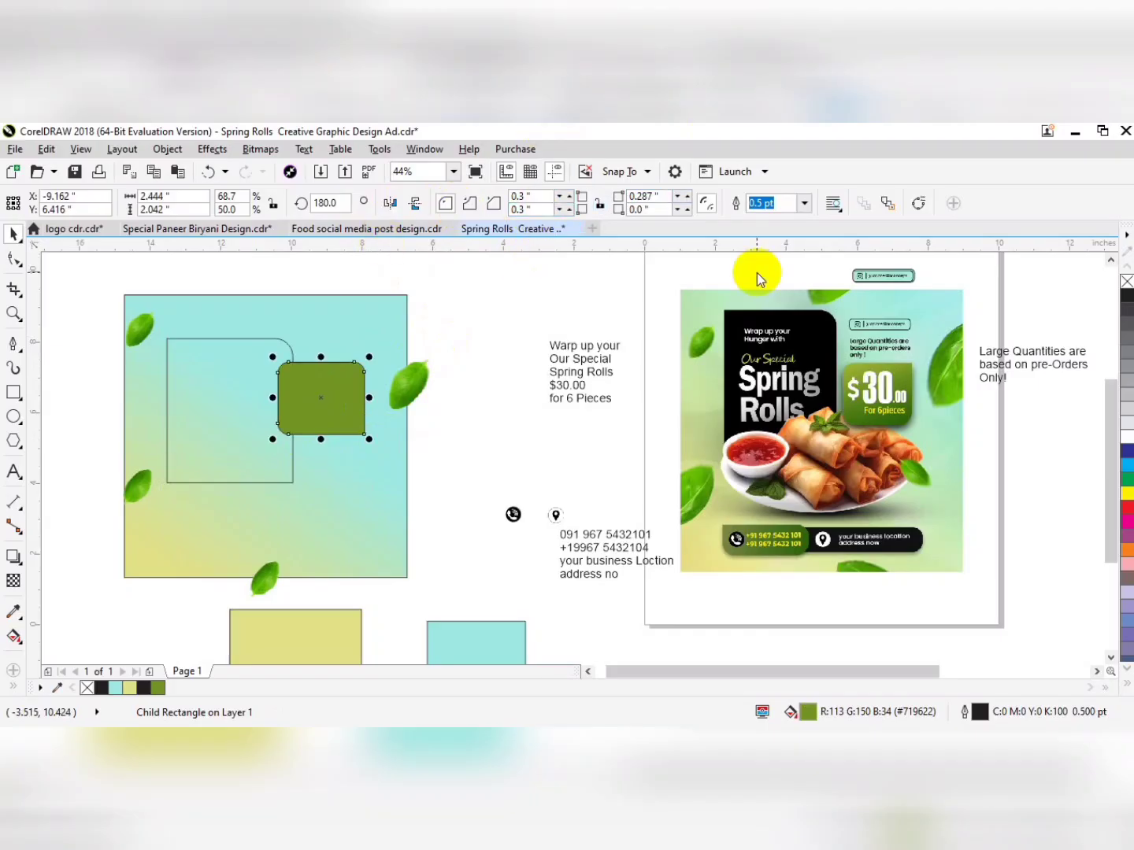
{"action": "left_click", "coordinate": [649, 208]}
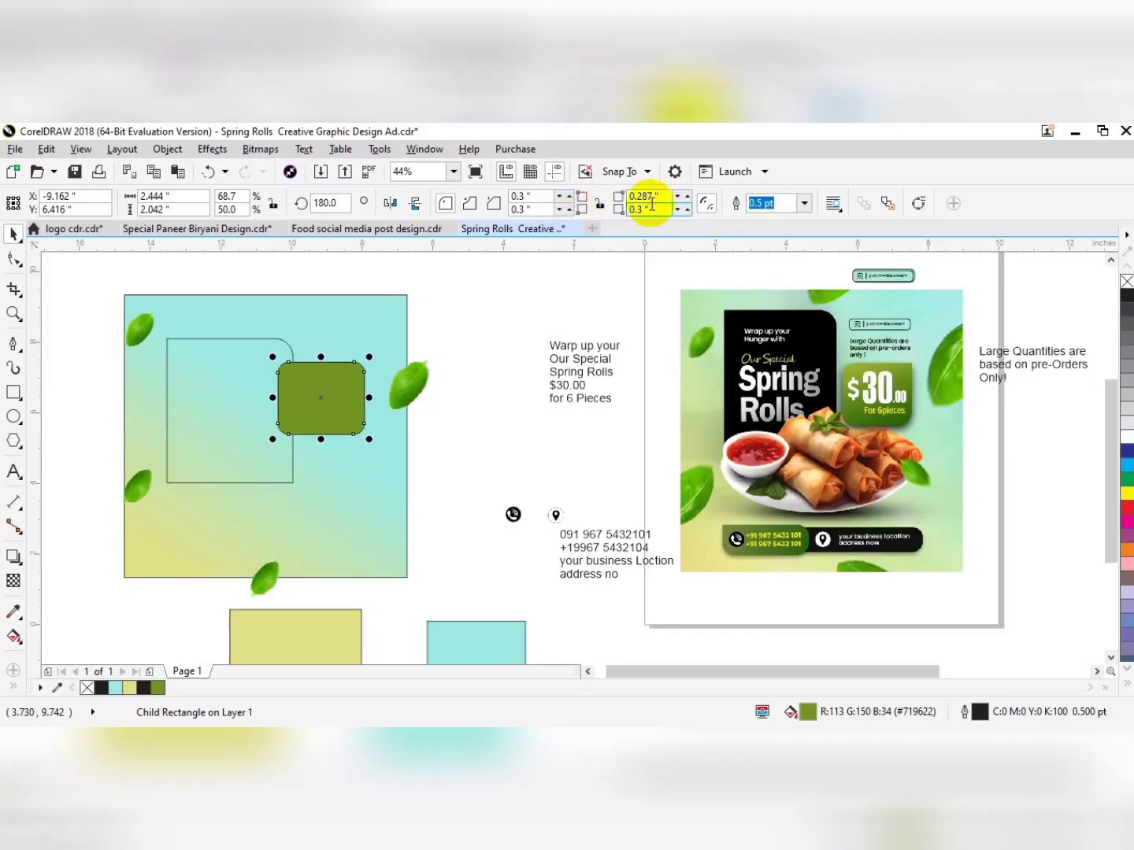
{"action": "left_click_drag", "start_coordinate": [658, 197], "coordinate": [511, 204]}
{"action": "type", "text": "0"}
{"action": "key", "text": "Return"}
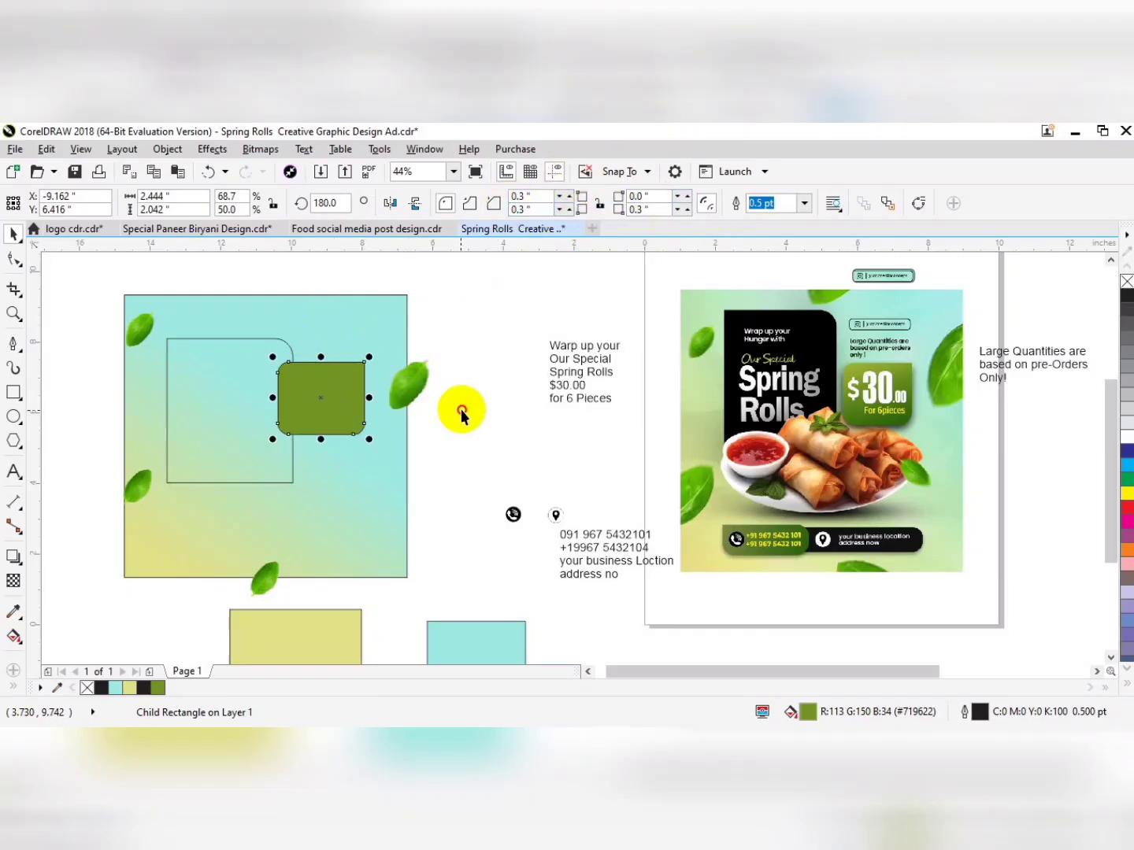
- Fill the larger rounded rectangle black, ungroup the pair, and give the smaller one a green fill and outline (#719622)
{"action": "left_click", "coordinate": [511, 398]}
{"action": "left_click", "coordinate": [272, 343]}
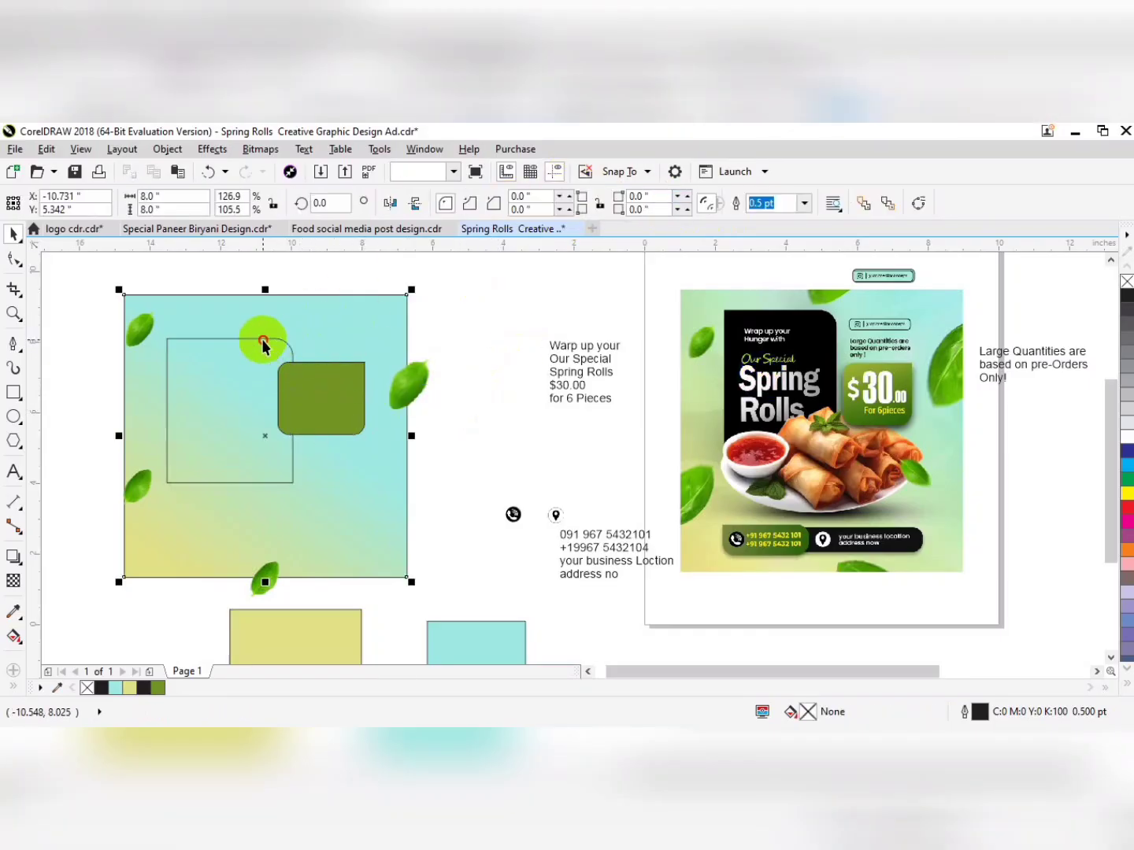
{"action": "left_click", "coordinate": [1126, 295]}
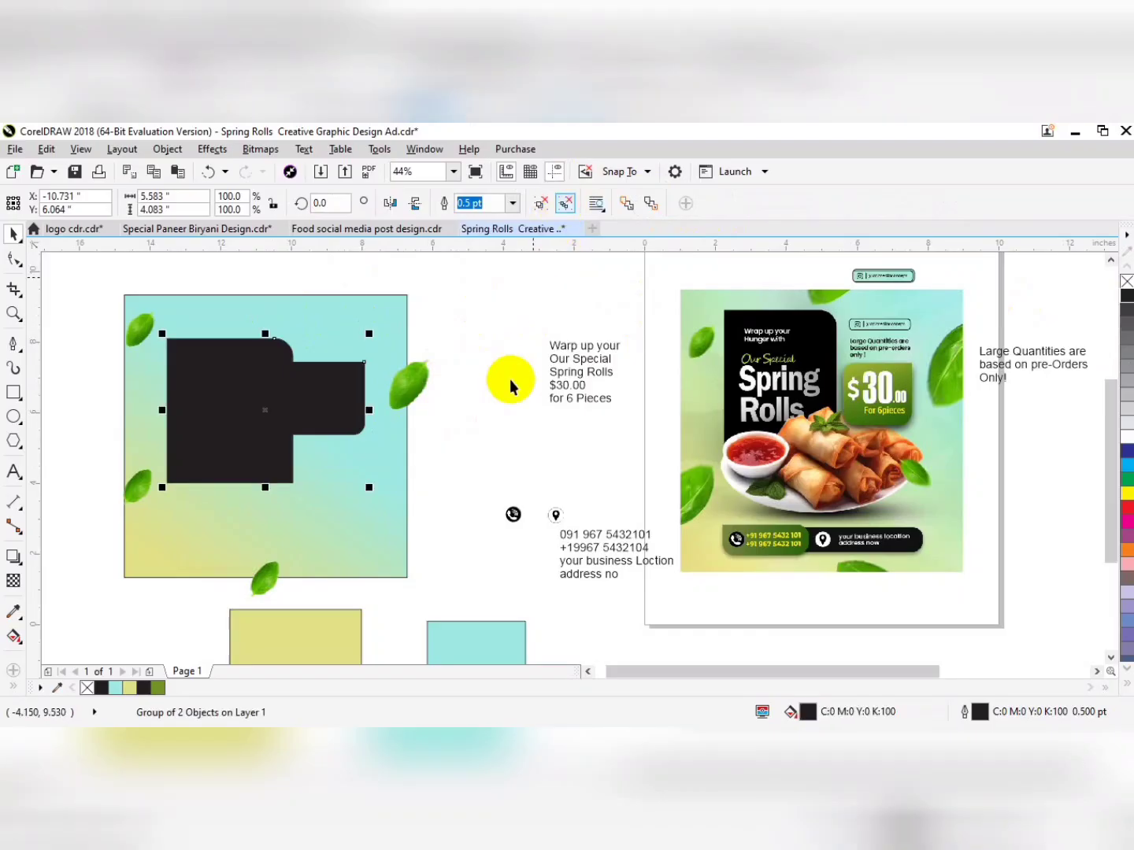
{"action": "left_click", "coordinate": [336, 432]}
{"action": "left_click", "coordinate": [160, 687]}
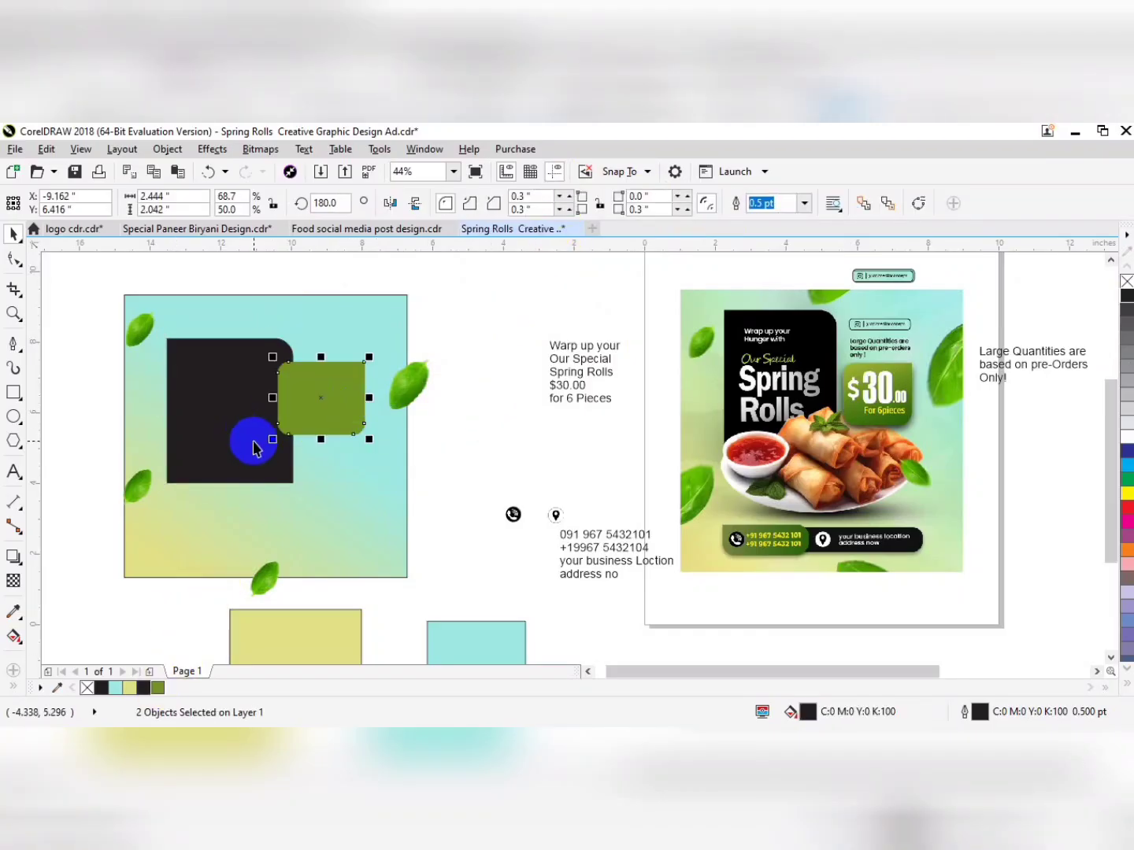
- Shrink the green rectangle to about 1.71 by 1.43 inches and place it just right of the black panel
{"action": "left_click_drag", "start_coordinate": [273, 439], "coordinate": [296, 442]}
{"action": "left_click_drag", "start_coordinate": [335, 391], "coordinate": [334, 416]}
{"action": "left_click_drag", "start_coordinate": [798, 392], "coordinate": [733, 357]}
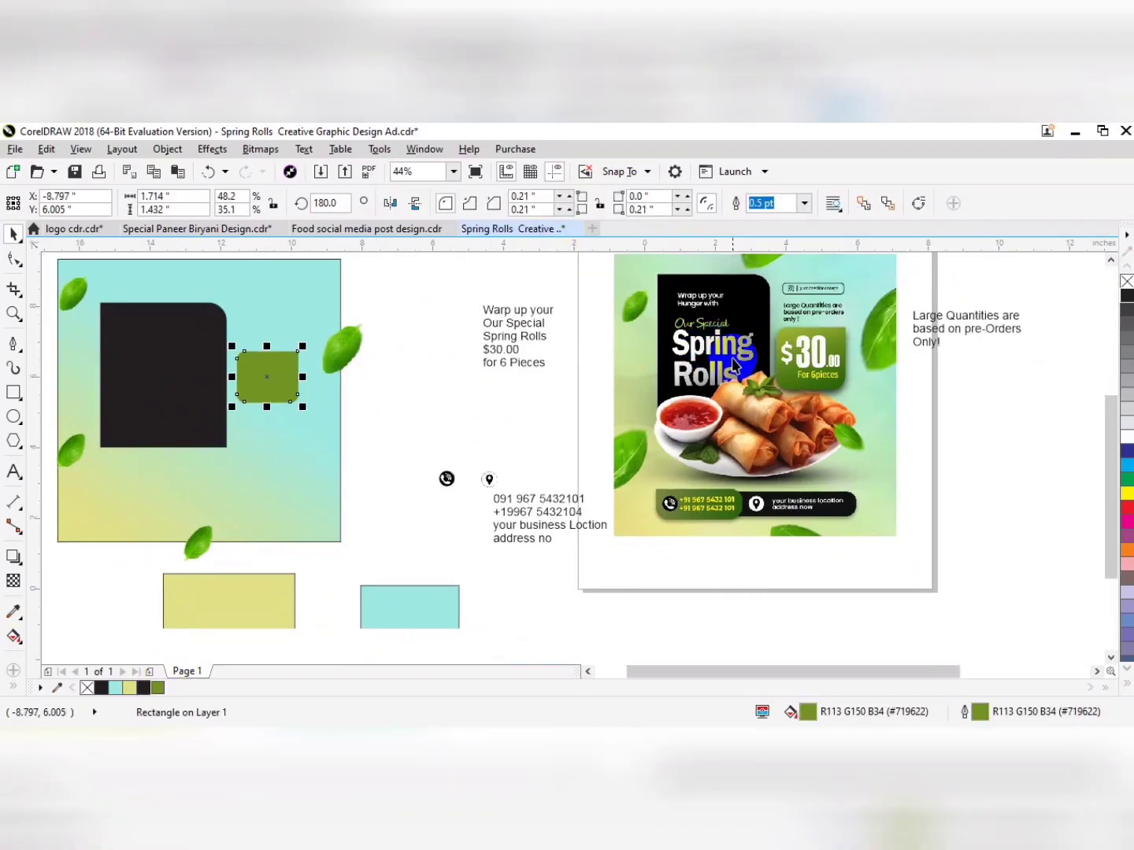
- Place the spring rolls platter over the lower part of the black panel and scale it to about 5.94 by 3.40 inches
{"action": "scroll", "coordinate": [1033, 445], "scroll_direction": "down", "scroll_amount": 2}
{"action": "left_click_drag", "start_coordinate": [884, 446], "coordinate": [268, 437]}
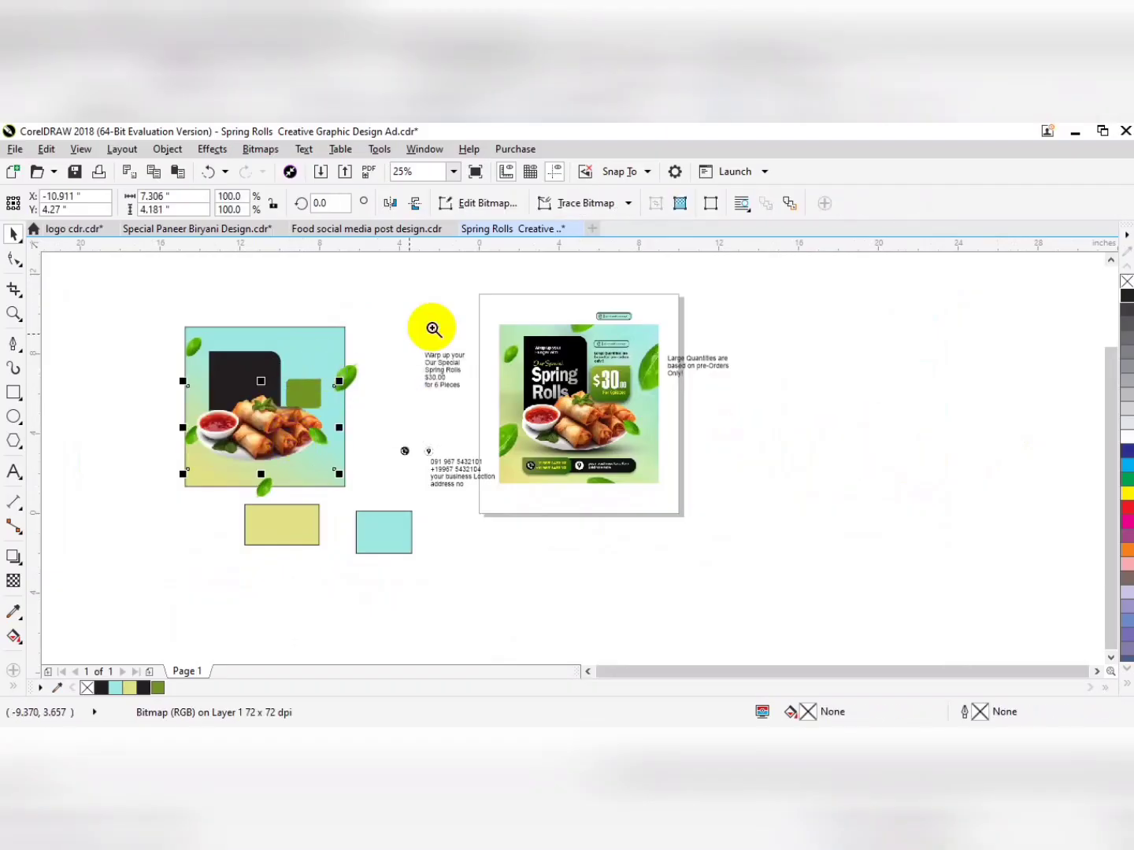
{"action": "left_click_drag", "start_coordinate": [372, 348], "coordinate": [213, 507]}
{"action": "left_click_drag", "start_coordinate": [684, 348], "coordinate": [650, 366]}
{"action": "left_click_drag", "start_coordinate": [529, 427], "coordinate": [521, 421]}
{"action": "left_click_drag", "start_coordinate": [564, 418], "coordinate": [431, 429]}
{"action": "scroll", "coordinate": [431, 428], "scroll_direction": "down", "scroll_amount": 3}
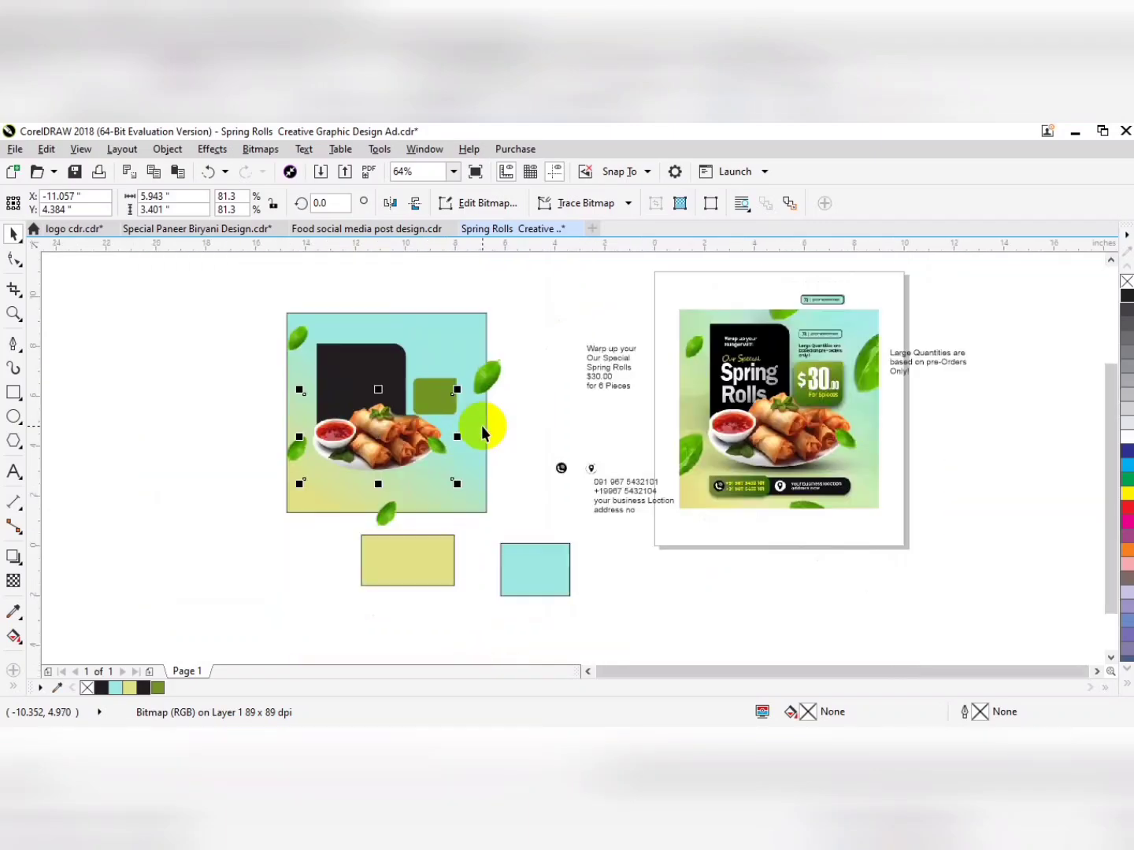
- Enlarge the spring rolls platter to about 6.65 by 3.81 inches
{"action": "scroll", "coordinate": [324, 514], "scroll_direction": "up", "scroll_amount": 4}
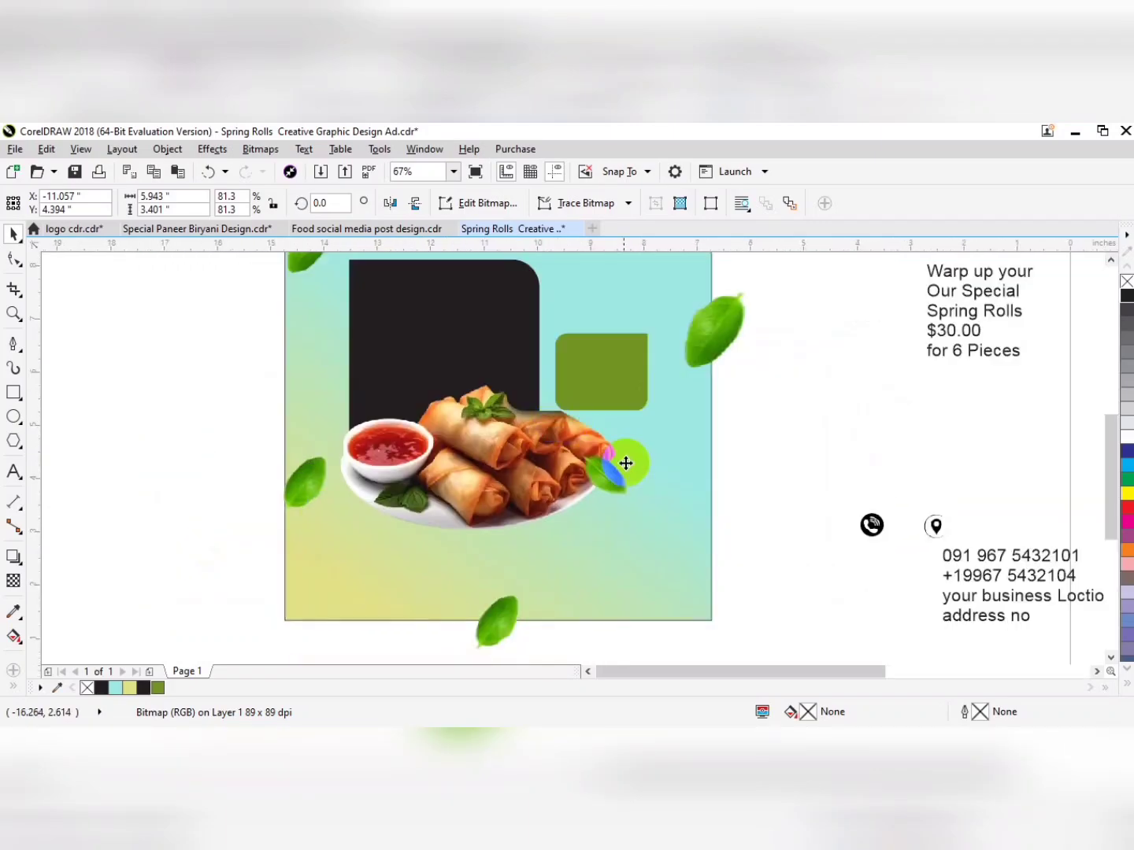
{"action": "left_click_drag", "start_coordinate": [645, 543], "coordinate": [685, 583]}
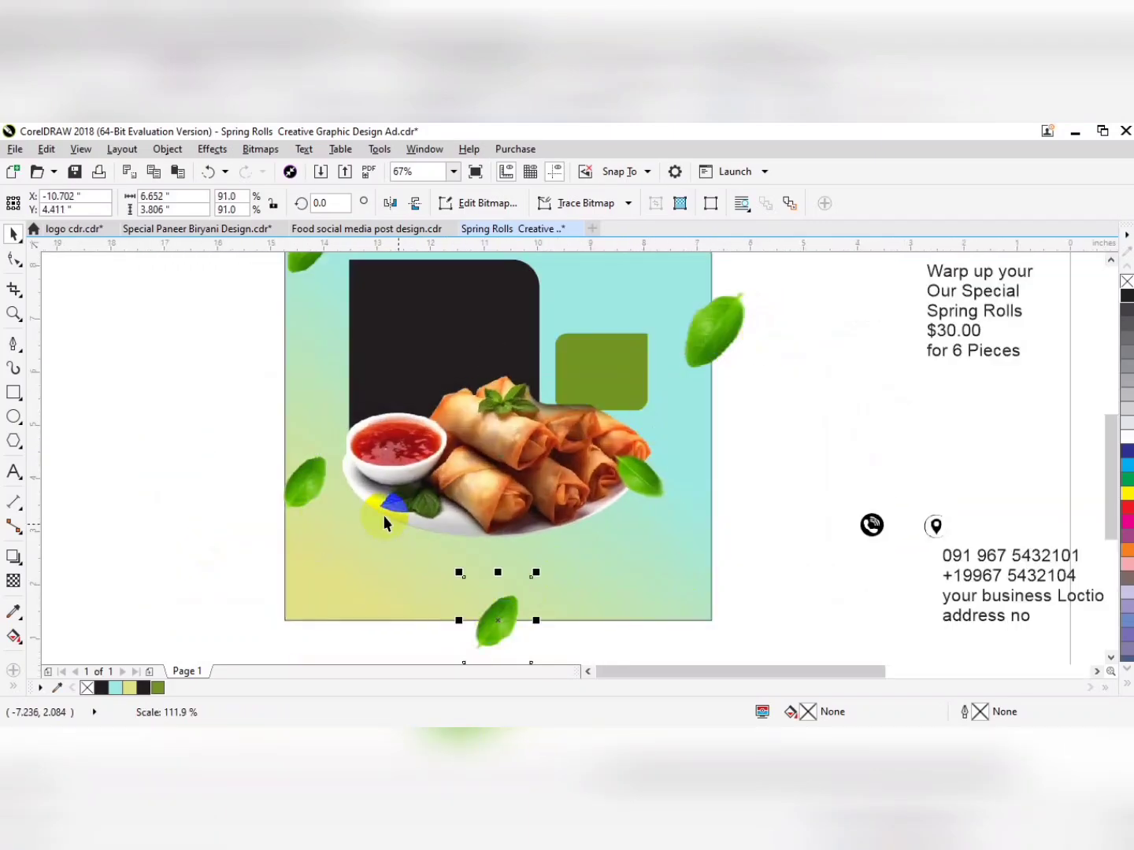
- PowerClip the four loose leaves around the design inside the gradient background square
{"action": "left_click", "coordinate": [305, 481], "text": "shift"}
{"action": "left_click_drag", "start_coordinate": [656, 348], "coordinate": [654, 468]}
{"action": "left_click", "coordinate": [711, 449], "text": "shift"}
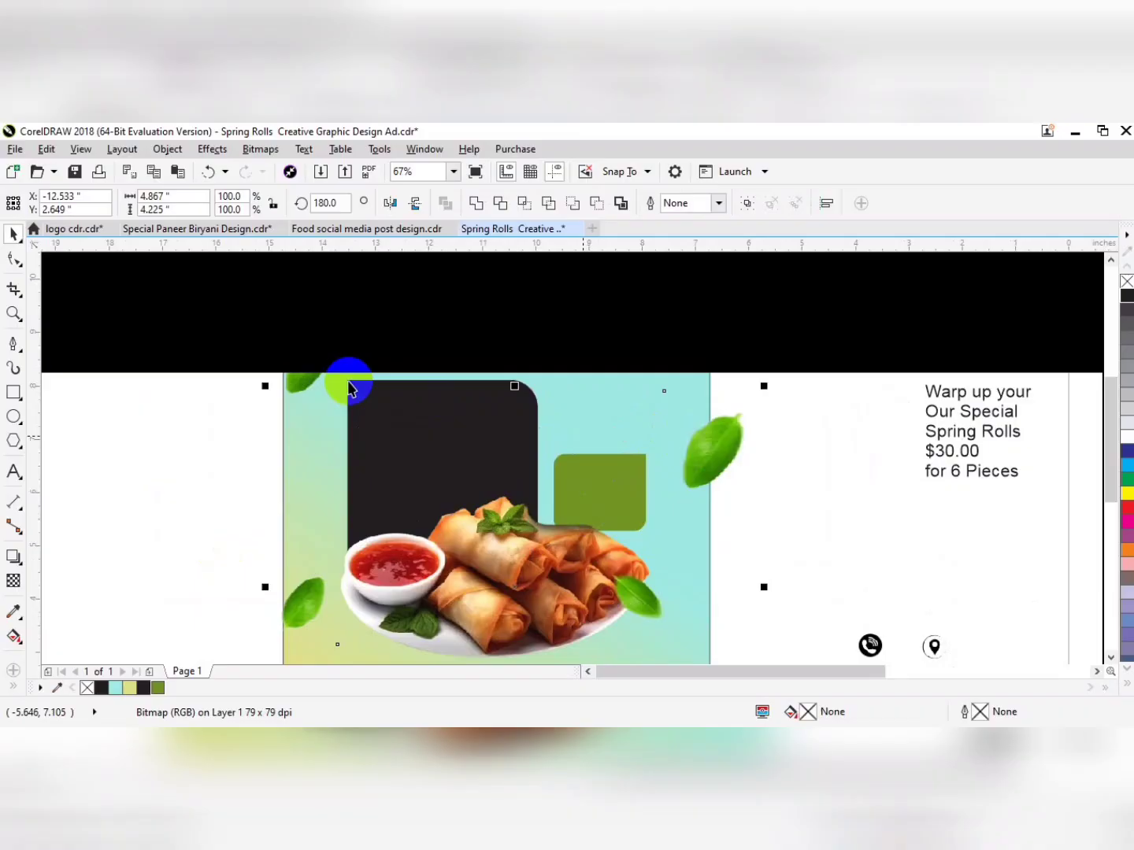
{"action": "left_click", "coordinate": [288, 382], "text": "shift"}
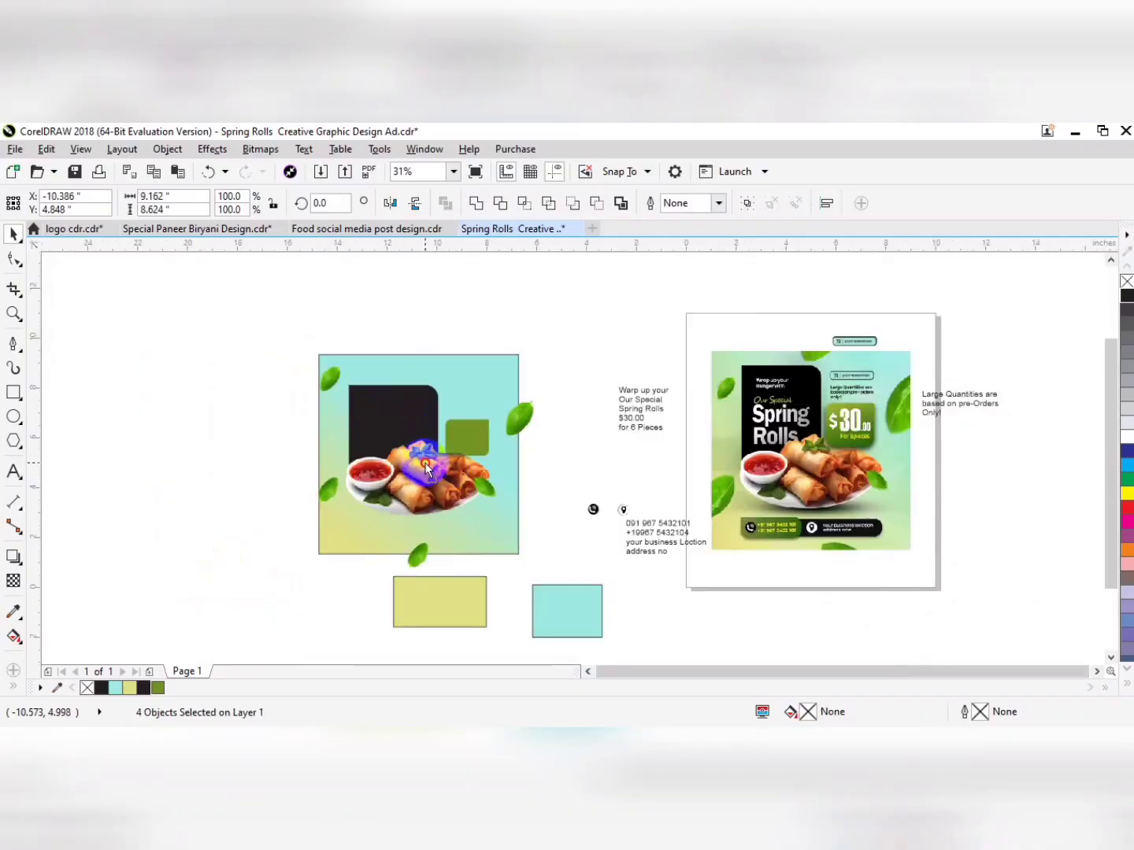
{"action": "left_click_drag", "start_coordinate": [425, 465], "coordinate": [200, 461]}
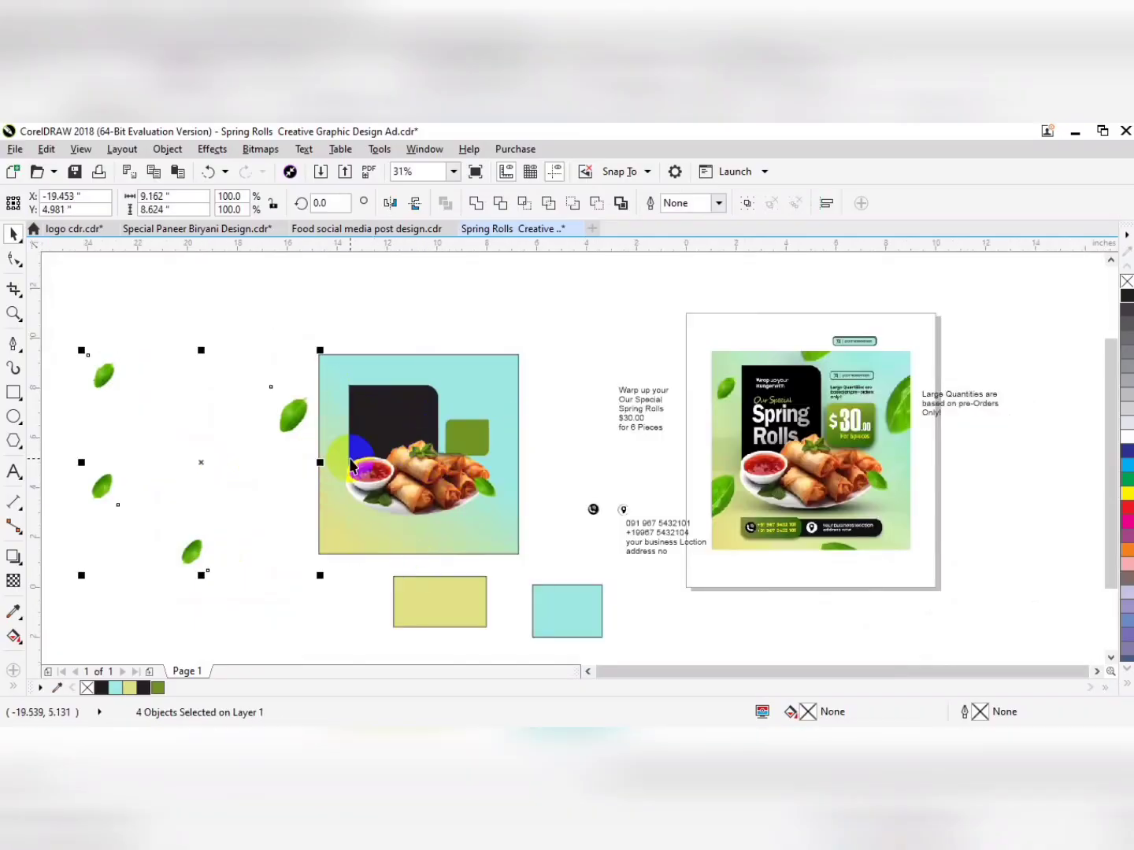
{"action": "key", "text": "ctrl+z"}
{"action": "right_click", "coordinate": [520, 423]}
{"action": "left_click", "coordinate": [587, 297]}
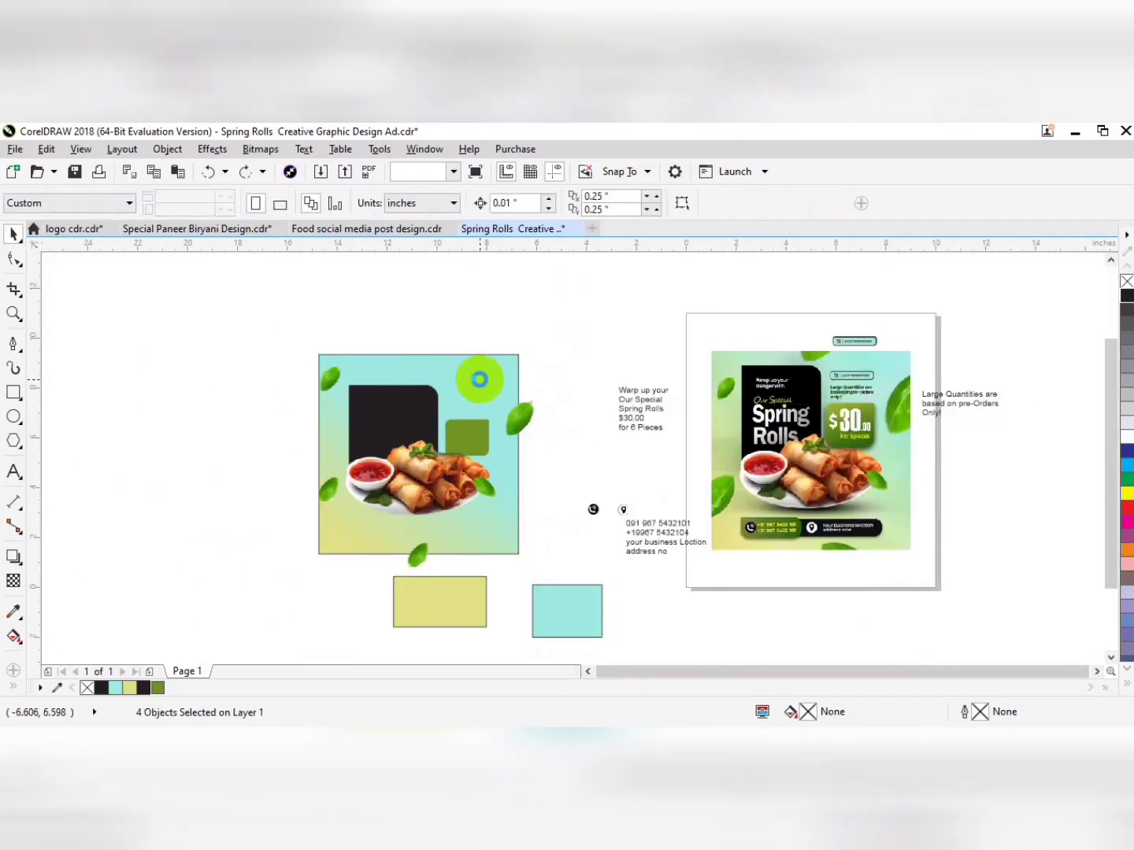
{"action": "left_click", "coordinate": [486, 374]}
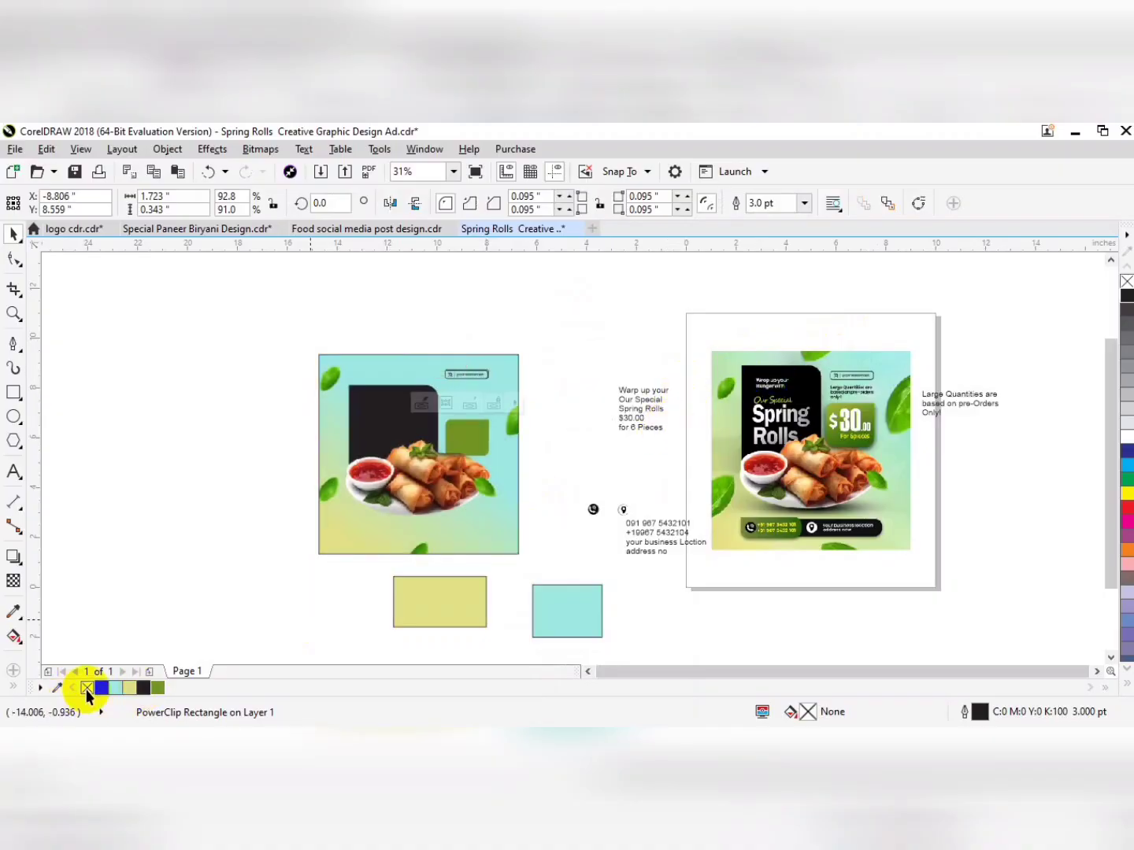
- Place the "Large Quantities" text above the green rectangle at about 18 pt bold and left-align it with the rectangle
{"action": "left_click_drag", "start_coordinate": [992, 398], "coordinate": [536, 423]}
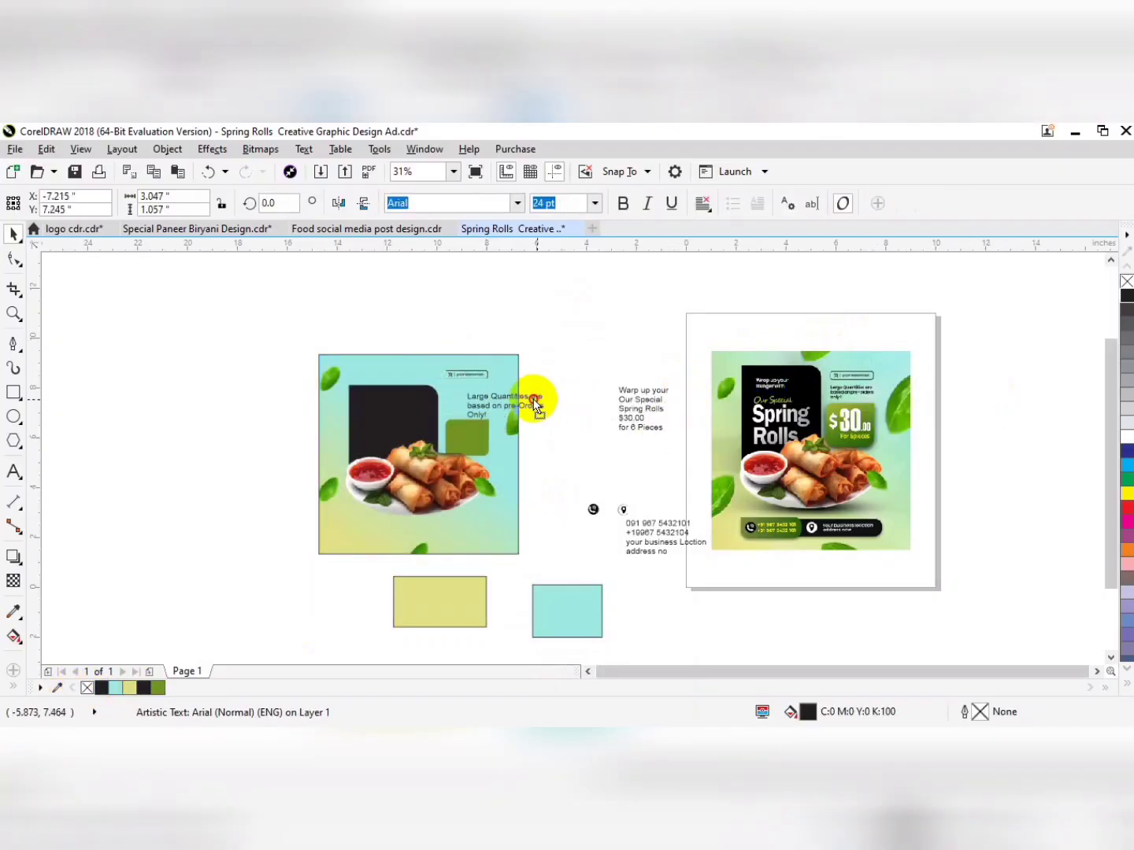
{"action": "scroll", "coordinate": [552, 387], "scroll_direction": "up", "scroll_amount": 3}
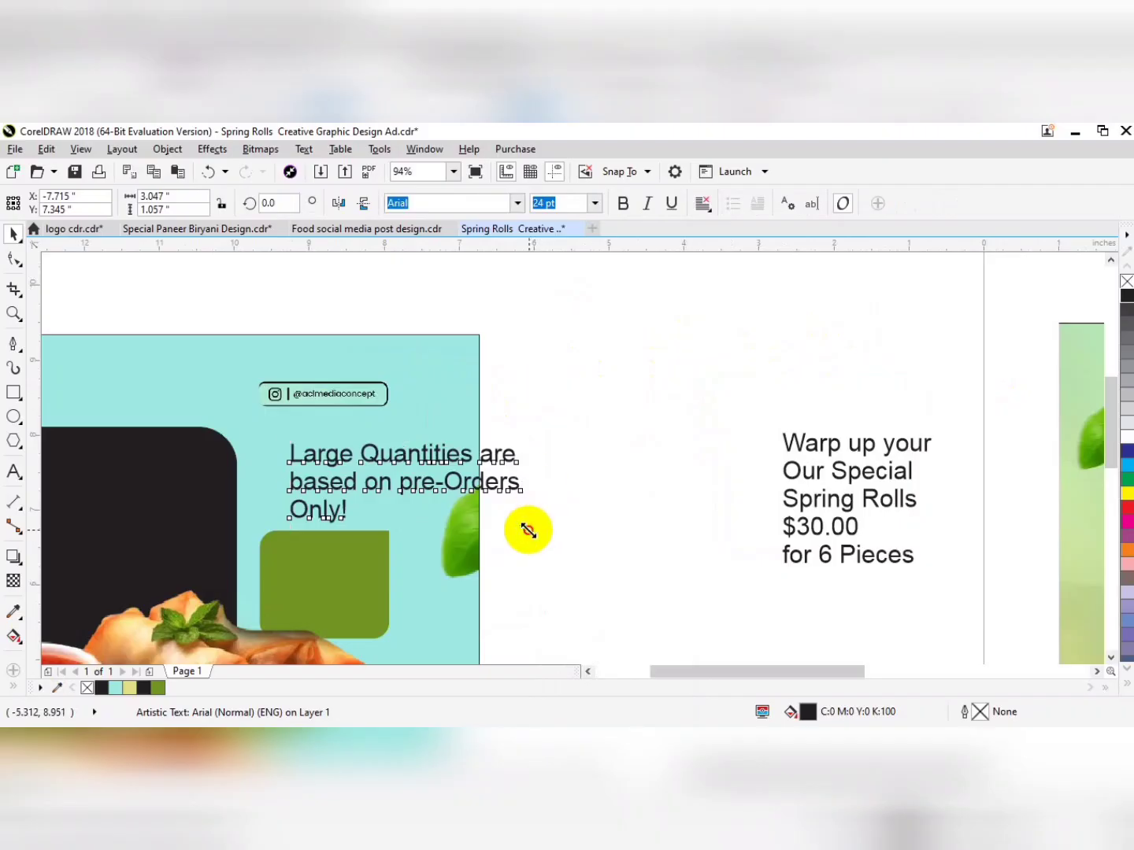
{"action": "left_click_drag", "start_coordinate": [527, 529], "coordinate": [472, 514]}
{"action": "left_click", "coordinate": [617, 200]}
{"action": "left_click", "coordinate": [349, 553], "text": "shift"}
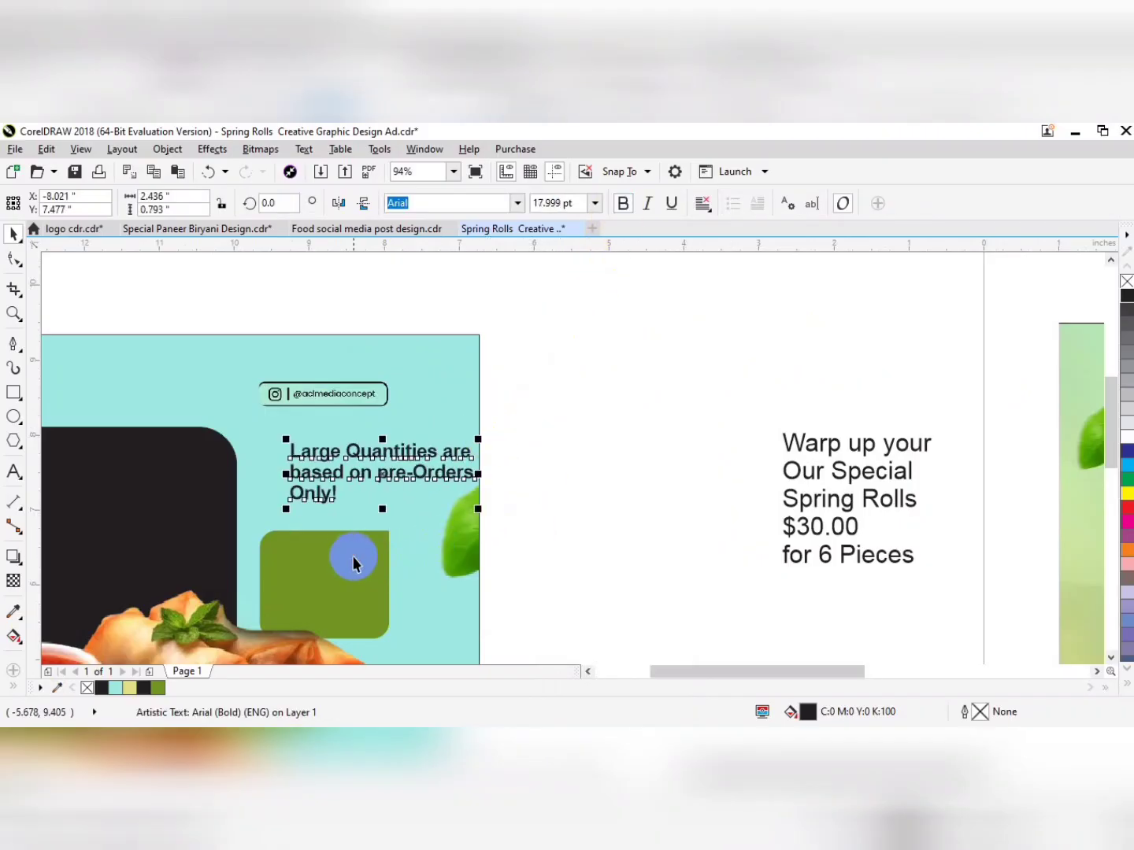
{"action": "key", "text": "l"}
{"action": "left_click", "coordinate": [604, 495]}
{"action": "scroll", "coordinate": [590, 458], "scroll_direction": "down", "scroll_amount": 3}
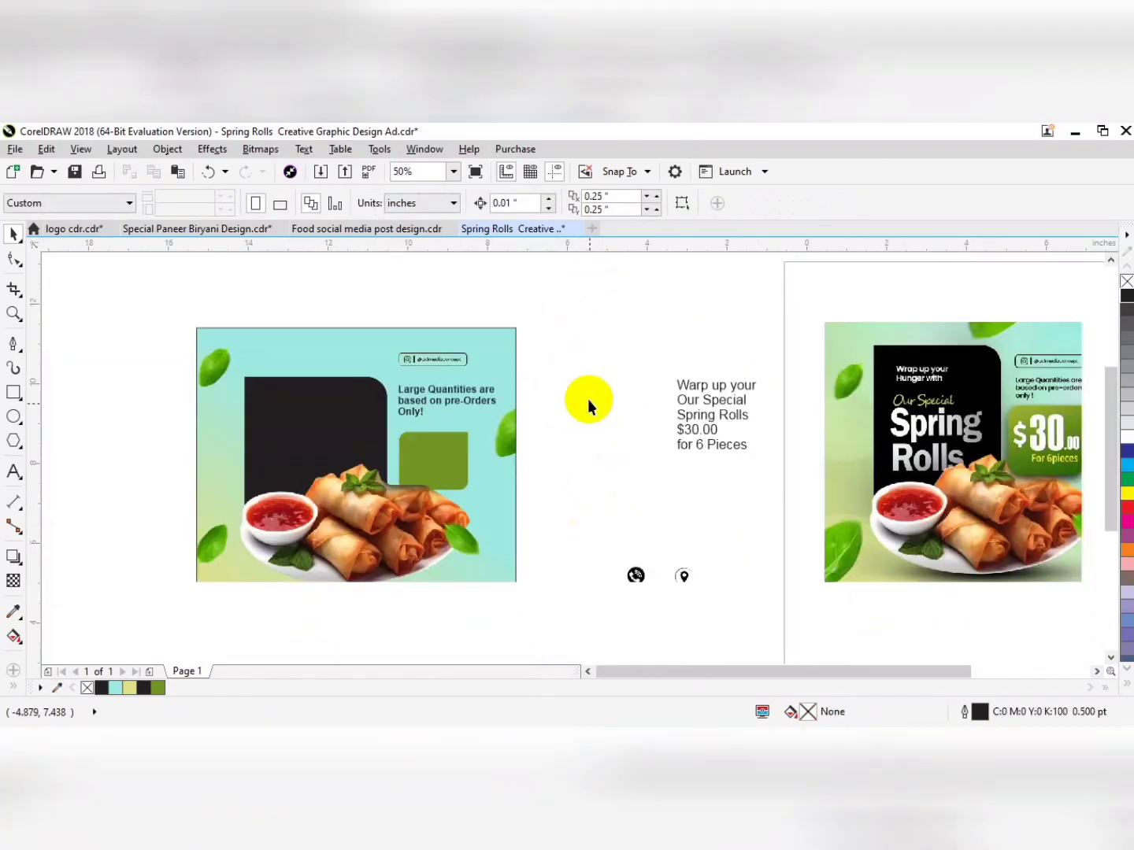
- Move the "Warp up your" and "Our Special" lines onto the upper black panel and colour them white
{"action": "left_click", "coordinate": [738, 383]}
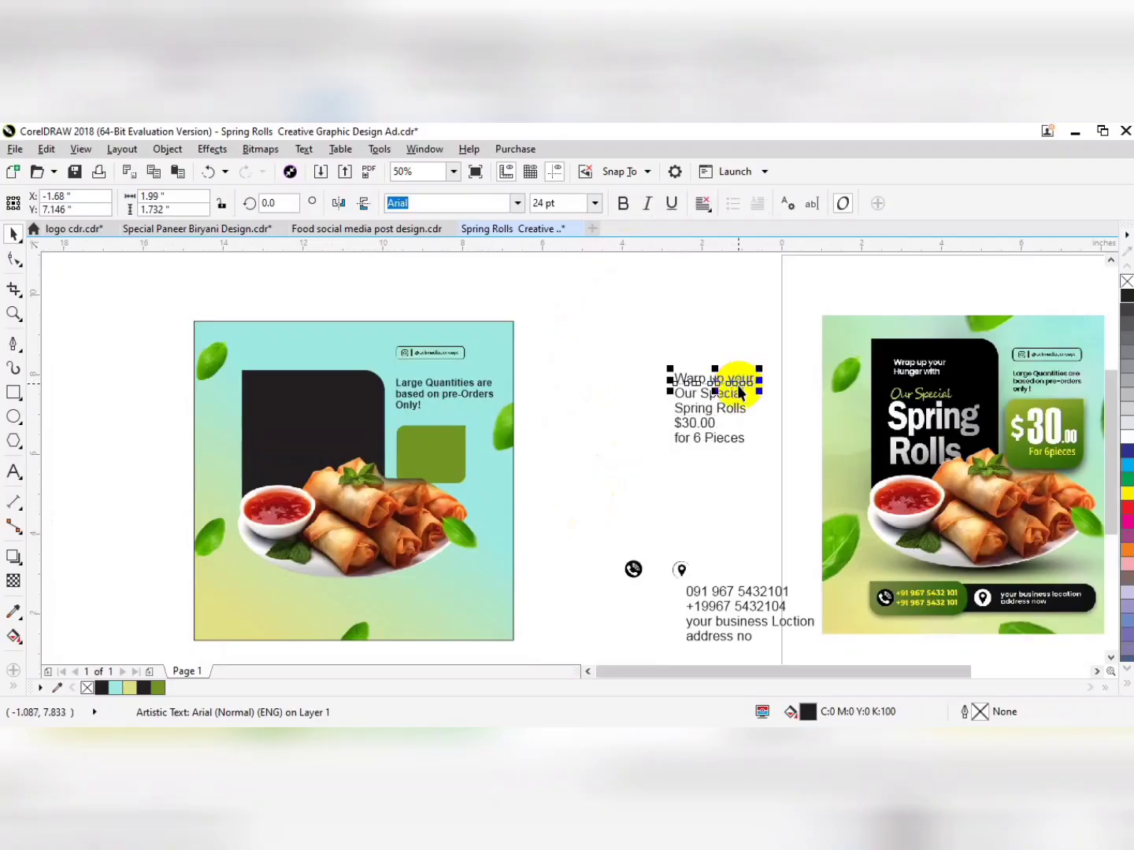
{"action": "left_click_drag", "start_coordinate": [738, 401], "coordinate": [328, 400]}
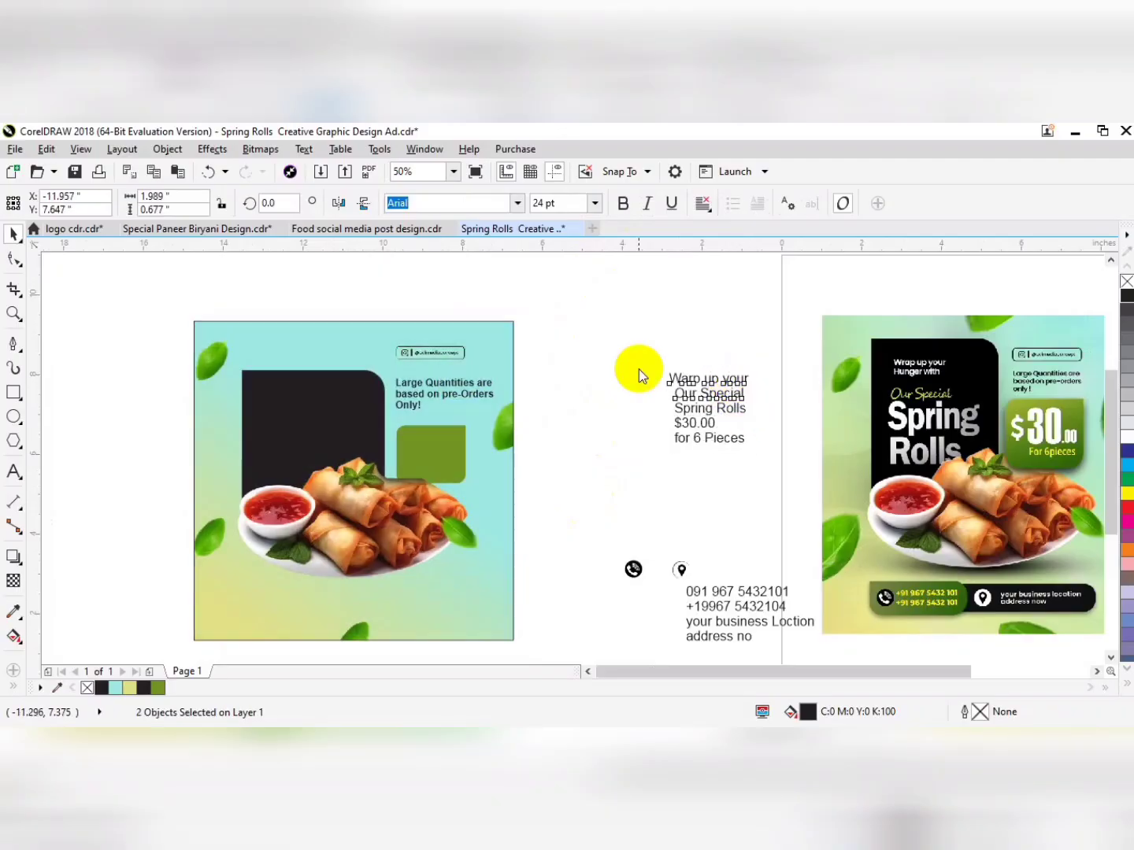
{"action": "left_click", "coordinate": [1127, 422]}
{"action": "right_click", "coordinate": [1127, 423]}
{"action": "right_click", "coordinate": [1125, 291]}
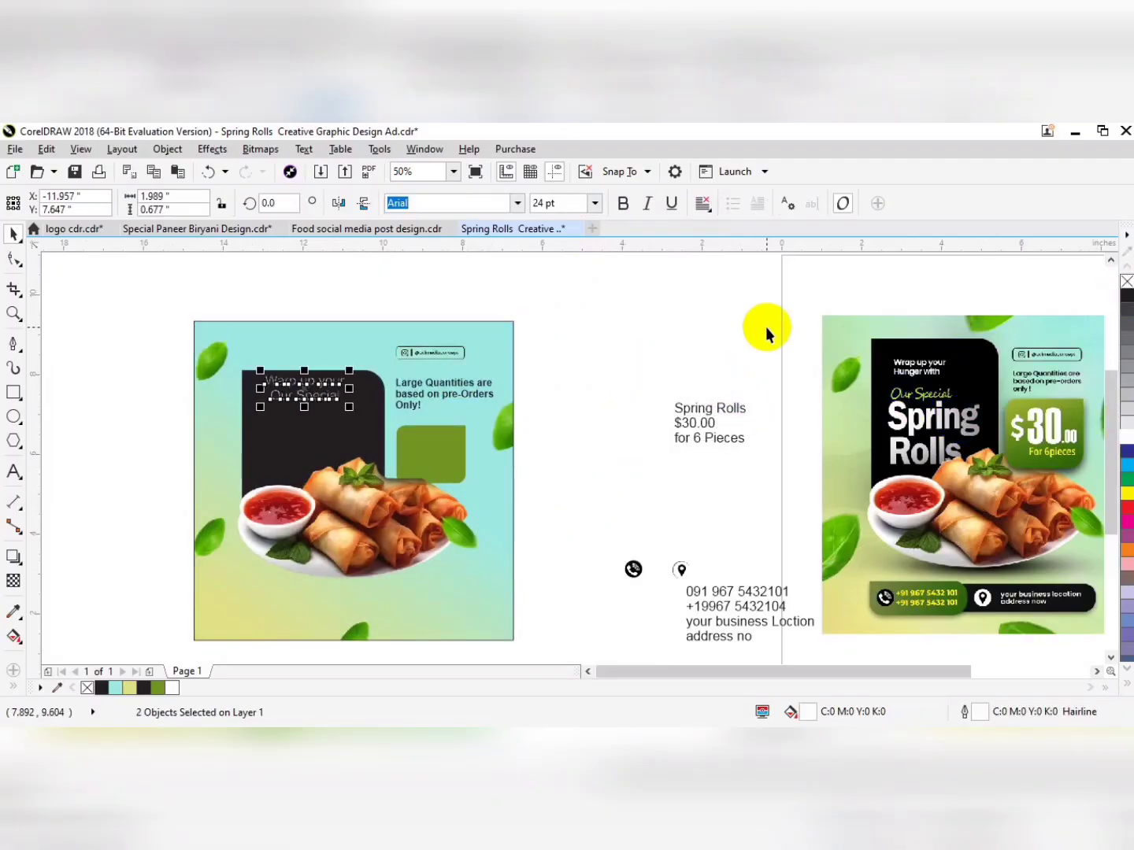
{"action": "left_click", "coordinate": [621, 378]}
{"action": "key", "text": "ctrl+z"}
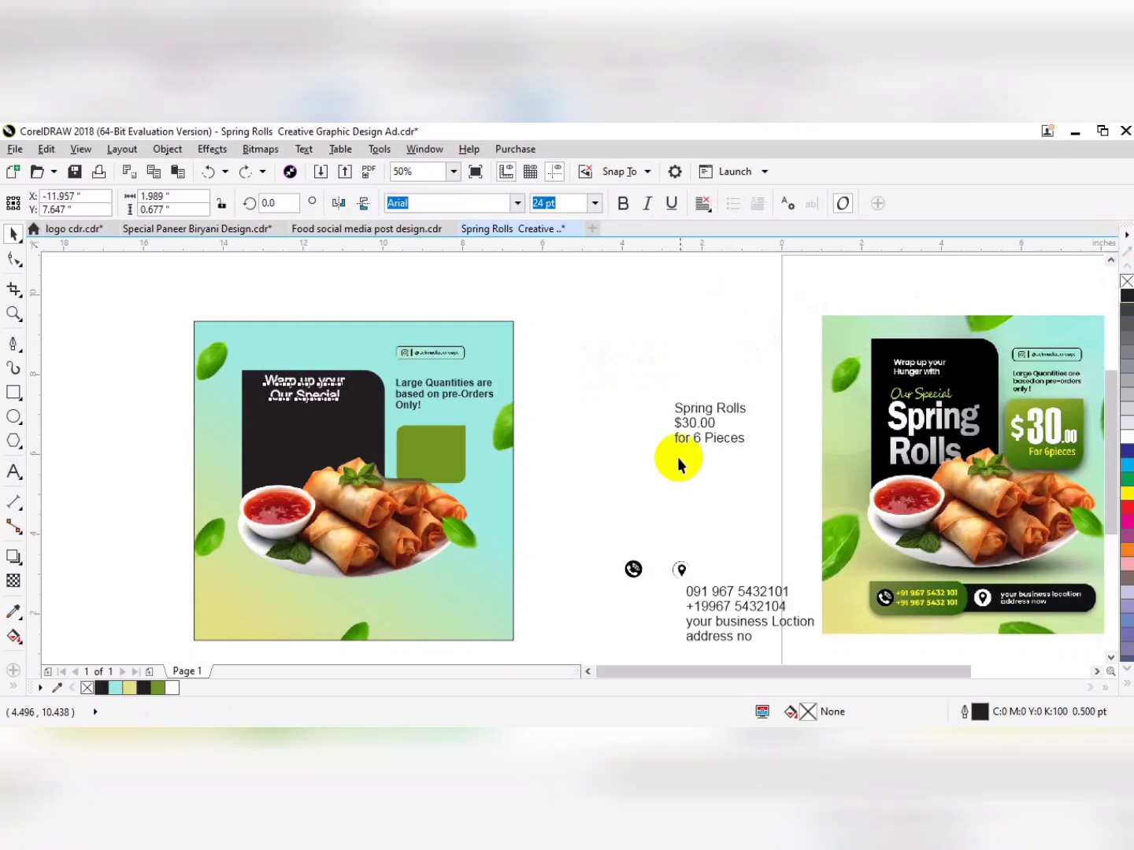
- Move the "Spring Rolls" line onto the black panel below "Our Special" and set its font to Edwardian Script ITC
{"action": "left_click_drag", "start_coordinate": [717, 404], "coordinate": [349, 420]}
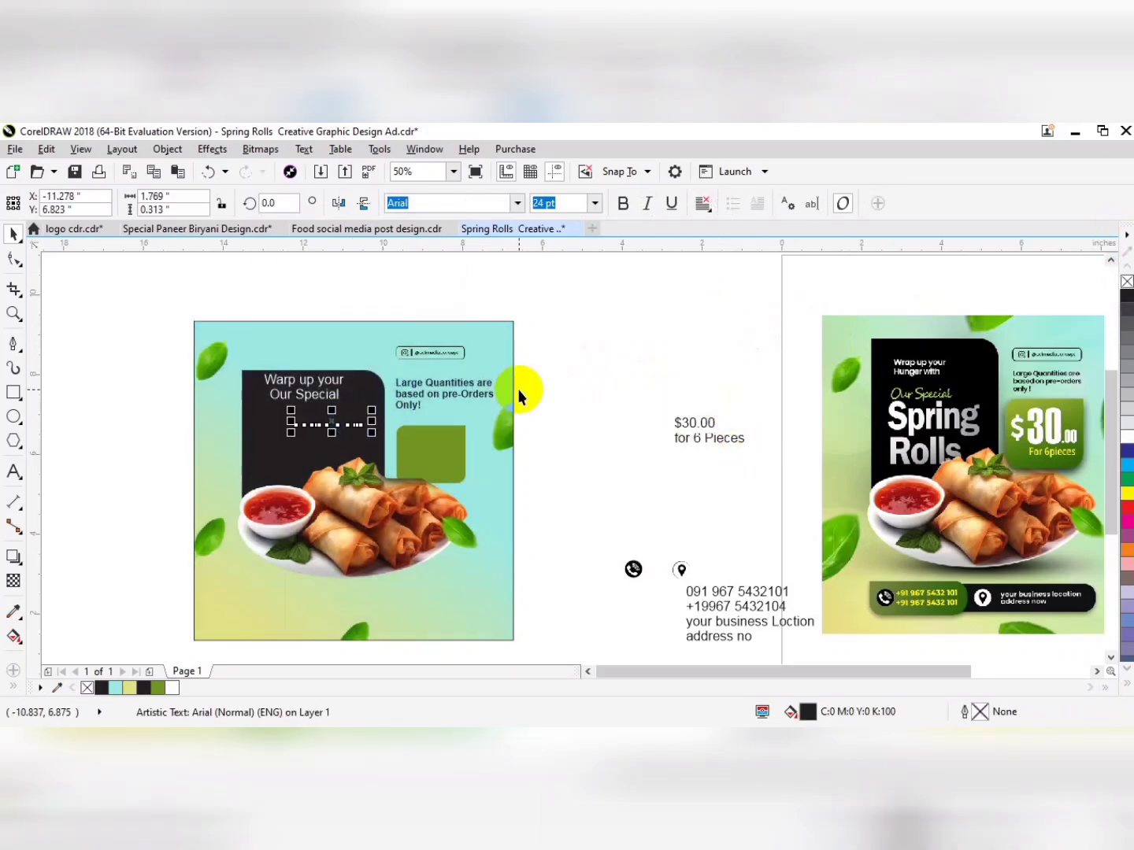
{"action": "left_click", "coordinate": [519, 206]}
{"action": "left_click", "coordinate": [477, 254]}
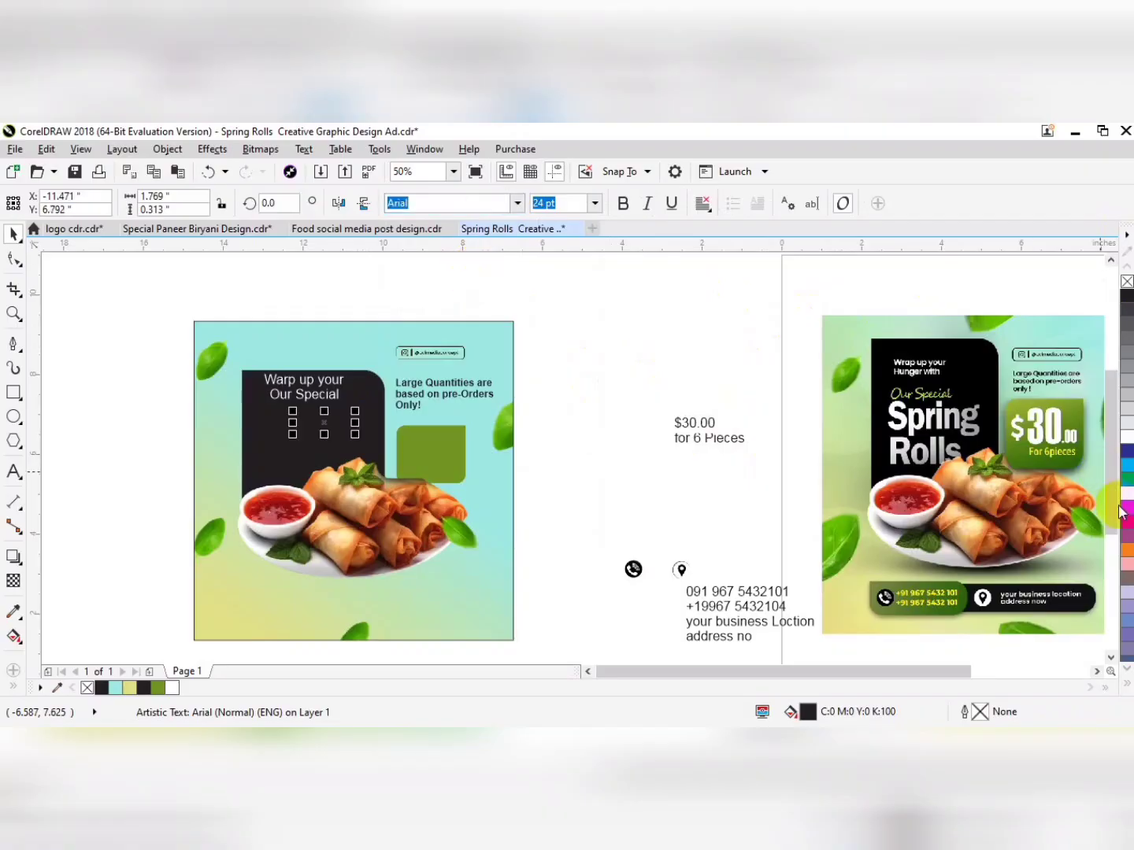
- Sample the light green (#91AB2C) of the reference's price badge onto the yellow swatch rectangle and colour the "Spring Rolls" text with it
{"action": "left_click", "coordinate": [13, 611]}
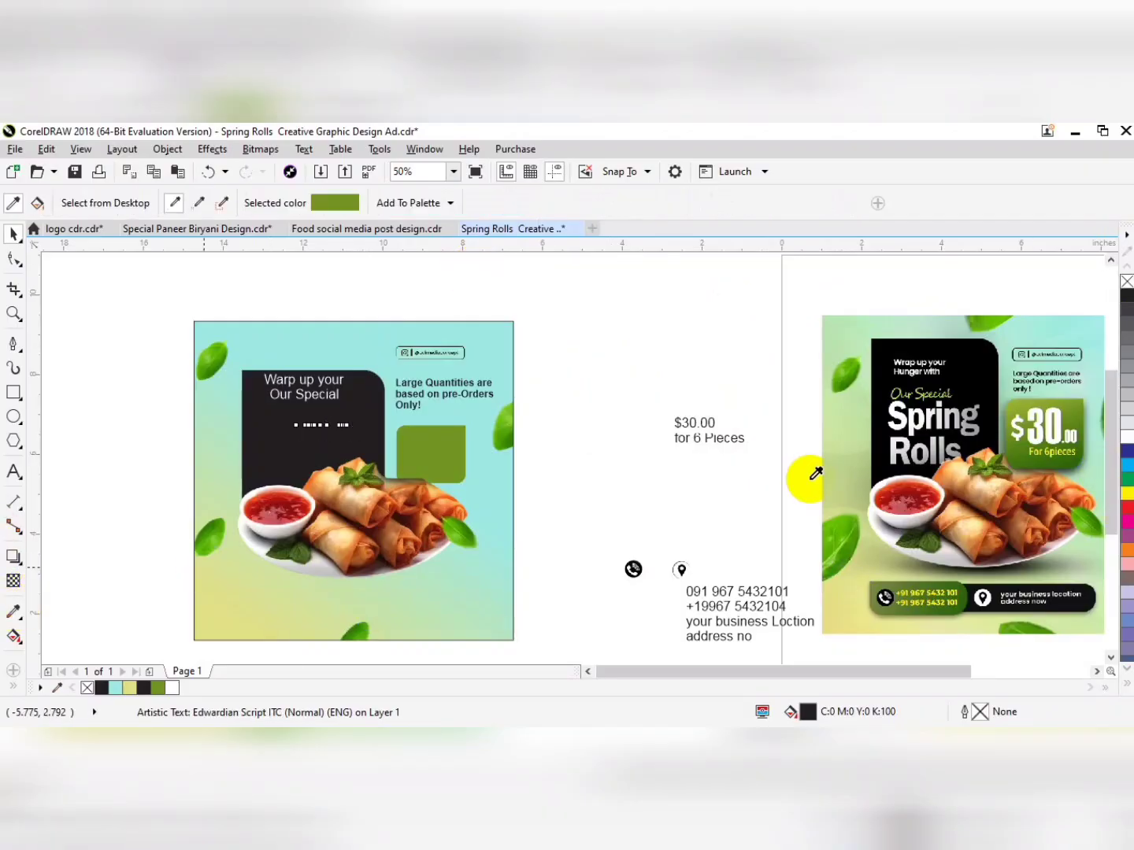
{"action": "left_click", "coordinate": [1032, 402]}
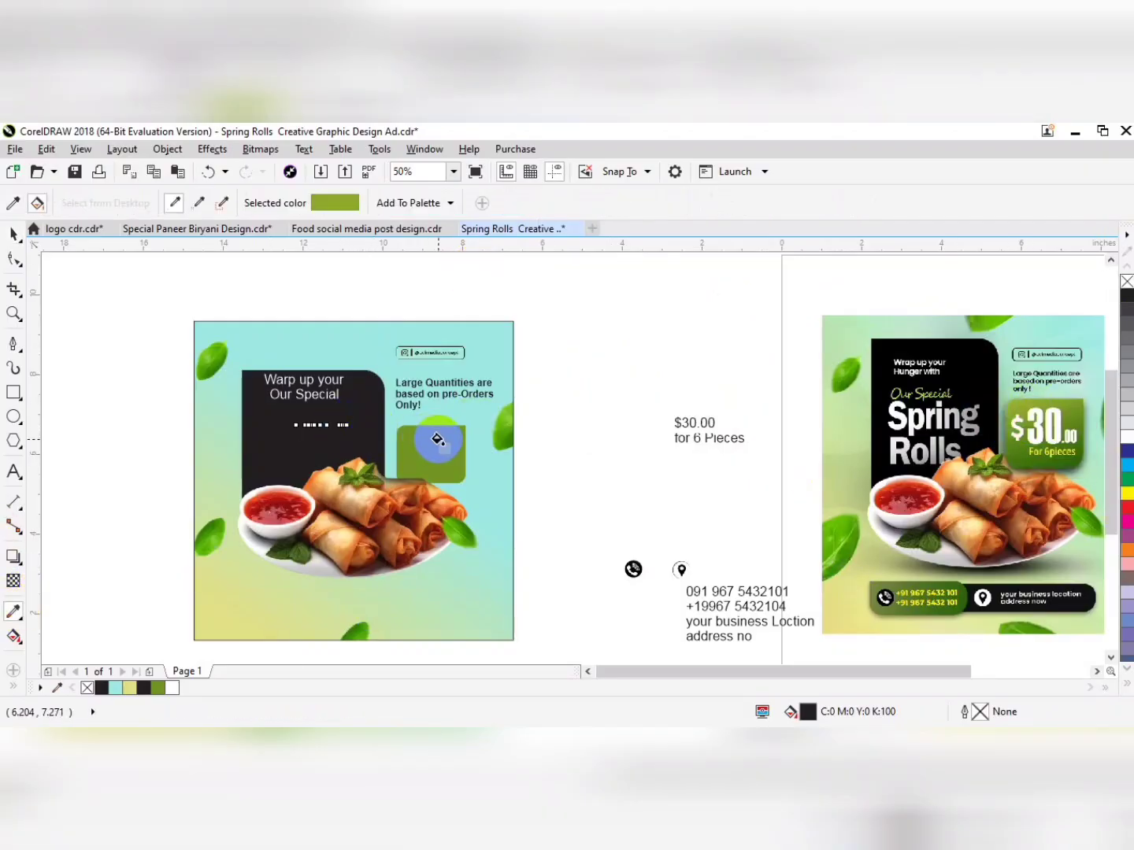
{"action": "scroll", "coordinate": [437, 445], "scroll_direction": "down", "scroll_amount": 3}
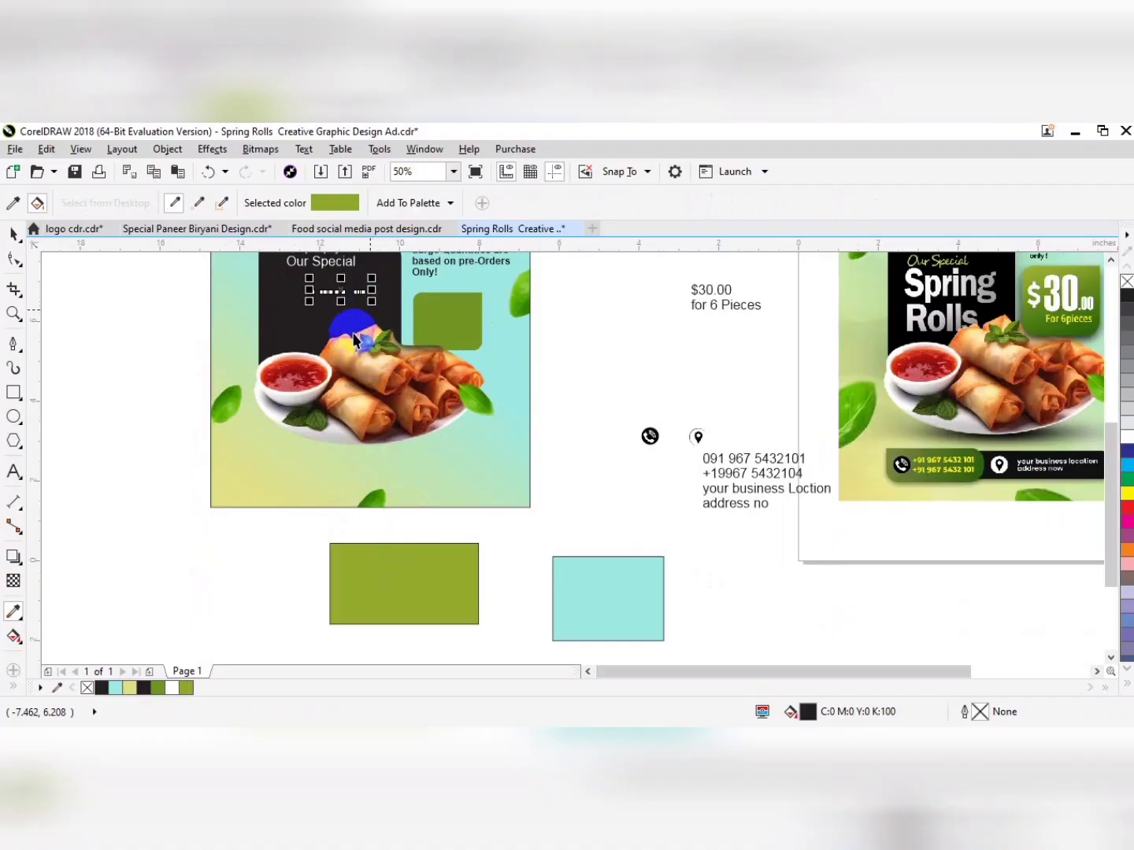
{"action": "key", "text": "space"}
{"action": "left_click", "coordinate": [186, 687]}
- Enlarge the "Spring Rolls" script text on the black panel to about 44.7 pt, roughly 2.47 by 0.61 inches
{"action": "scroll", "coordinate": [520, 370], "scroll_direction": "up", "scroll_amount": 3}
{"action": "key", "text": "F2"}
{"action": "left_click_drag", "start_coordinate": [617, 318], "coordinate": [178, 523]}
{"action": "left_click_drag", "start_coordinate": [453, 458], "coordinate": [552, 425]}
{"action": "scroll", "coordinate": [552, 425], "scroll_direction": "down", "scroll_amount": 1}
{"action": "left_click_drag", "start_coordinate": [669, 420], "coordinate": [472, 389]}
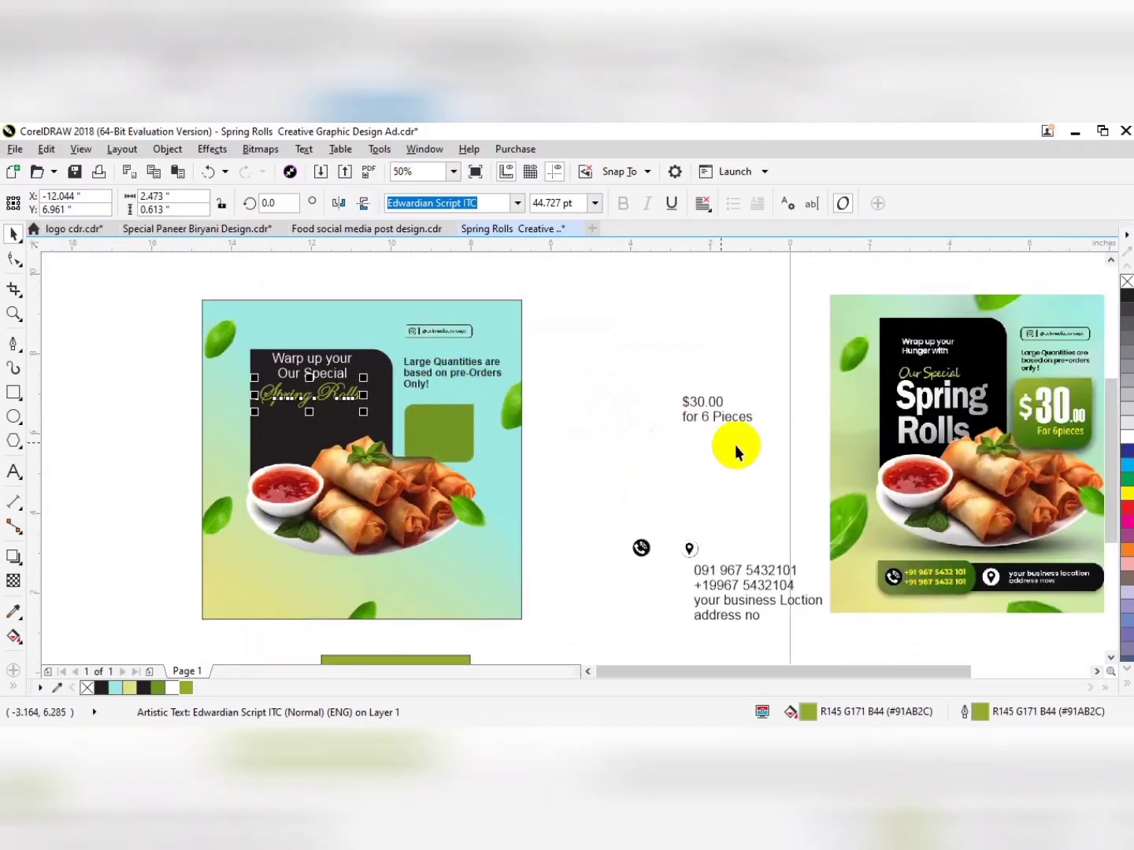
- Examine the artwork beside the reference ad, including the object outlines in wireframe view
{"action": "scroll", "coordinate": [639, 370], "scroll_direction": "down", "scroll_amount": 3}
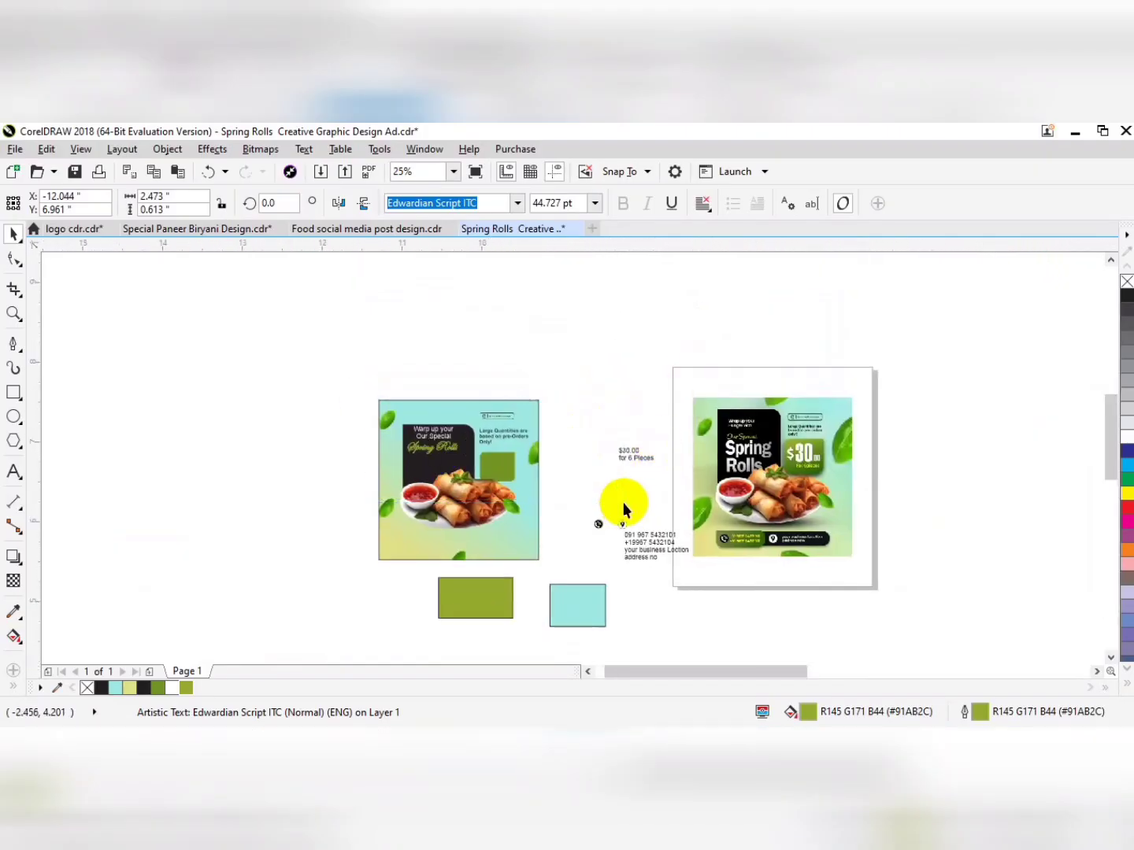
{"action": "scroll", "coordinate": [470, 448], "scroll_direction": "up", "scroll_amount": 2}
{"action": "left_click_drag", "start_coordinate": [700, 457], "coordinate": [448, 374]}
{"action": "scroll", "coordinate": [766, 393], "scroll_direction": "down", "scroll_amount": 1}
{"action": "left_click_drag", "start_coordinate": [766, 394], "coordinate": [591, 422]}
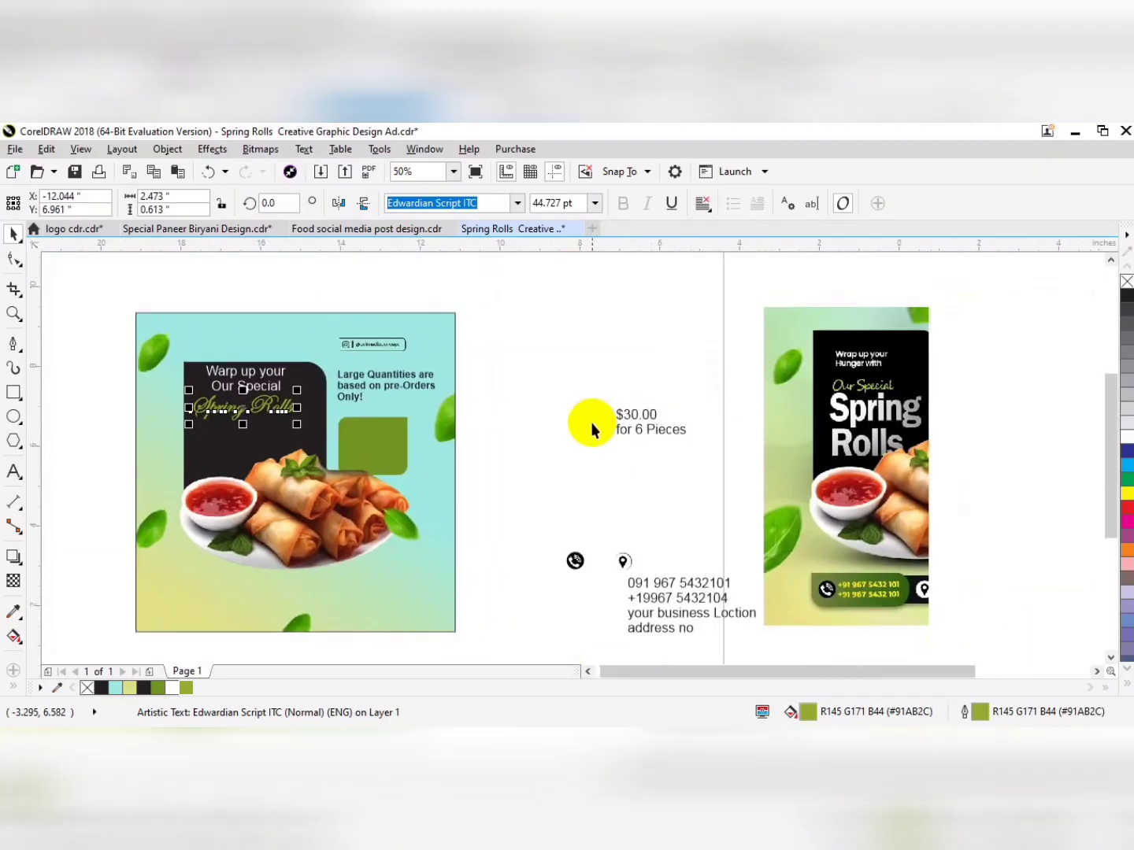
{"action": "left_click", "coordinate": [650, 433]}
{"action": "key", "text": "shift+F9"}
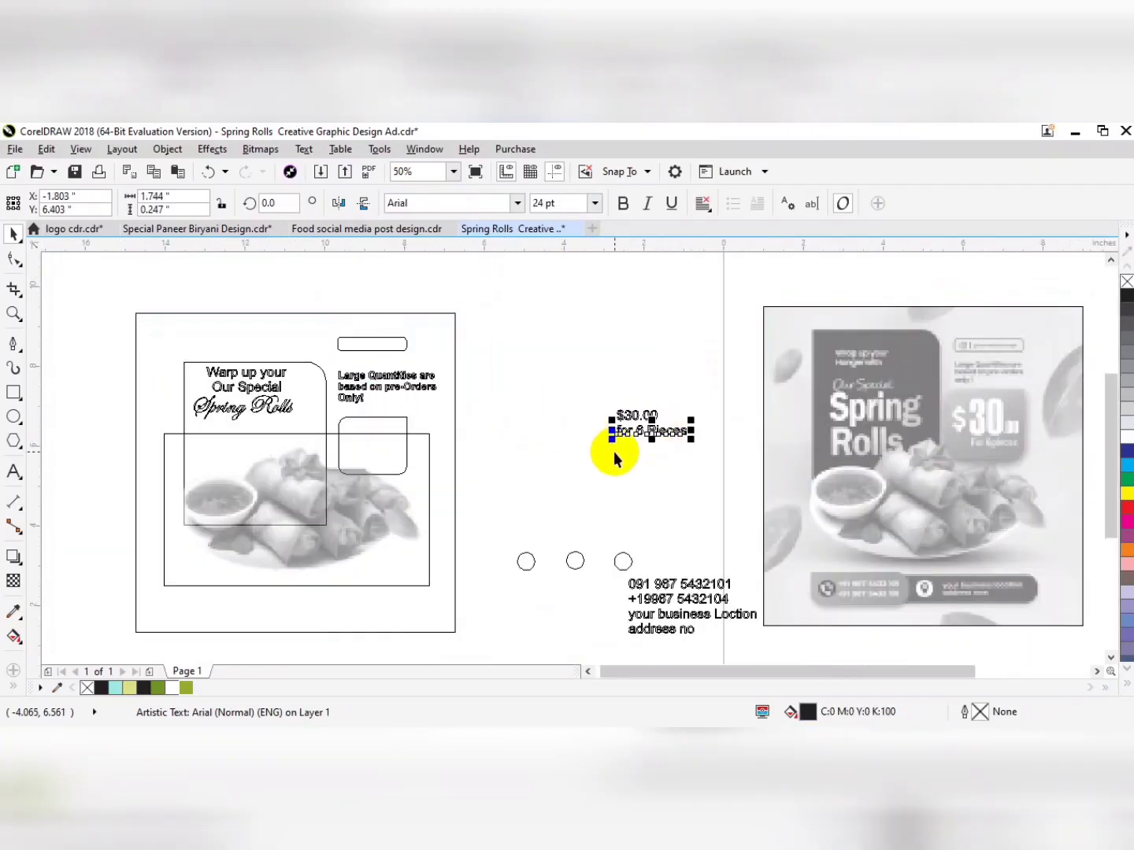
{"action": "left_click_drag", "start_coordinate": [531, 448], "coordinate": [623, 340]}
{"action": "scroll", "coordinate": [623, 341], "scroll_direction": "down", "scroll_amount": 1}
{"action": "left_click_drag", "start_coordinate": [727, 358], "coordinate": [711, 499]}
{"action": "left_click_drag", "start_coordinate": [899, 372], "coordinate": [720, 522]}
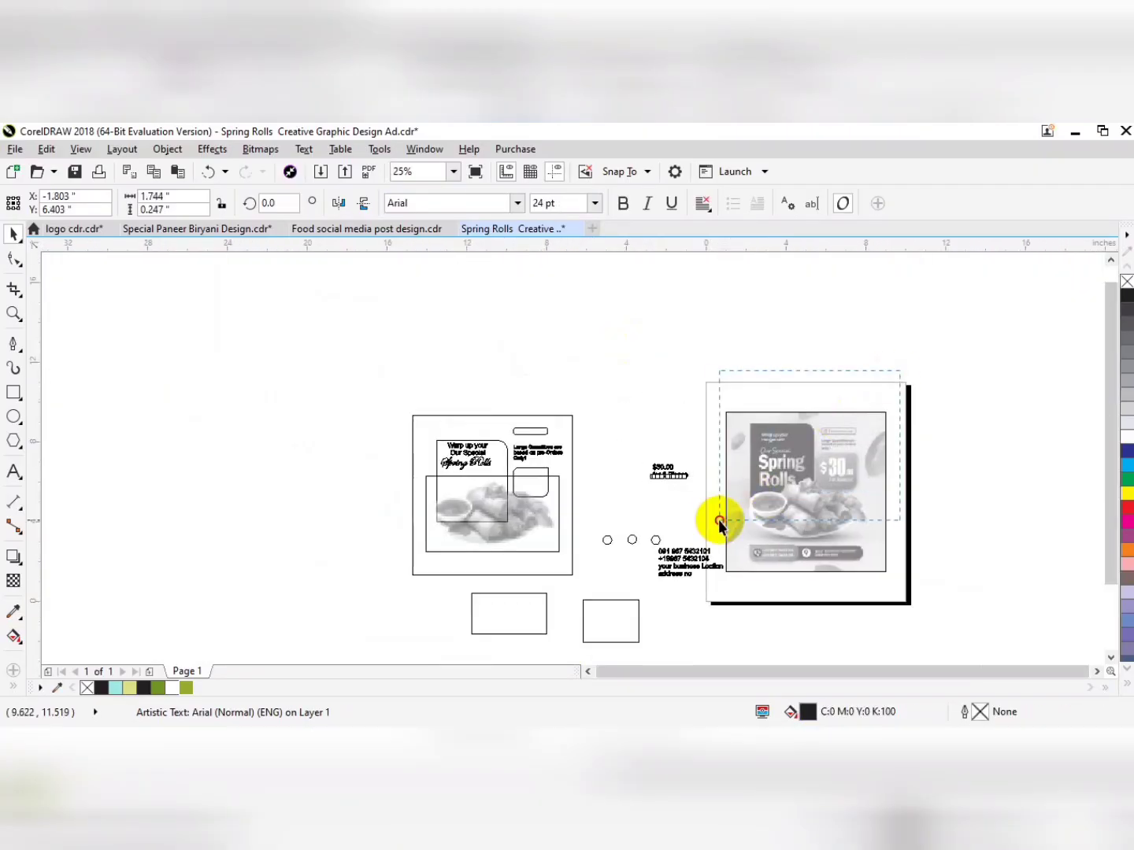
{"action": "key", "text": "shift+F9"}
{"action": "scroll", "coordinate": [535, 496], "scroll_direction": "up", "scroll_amount": 2}
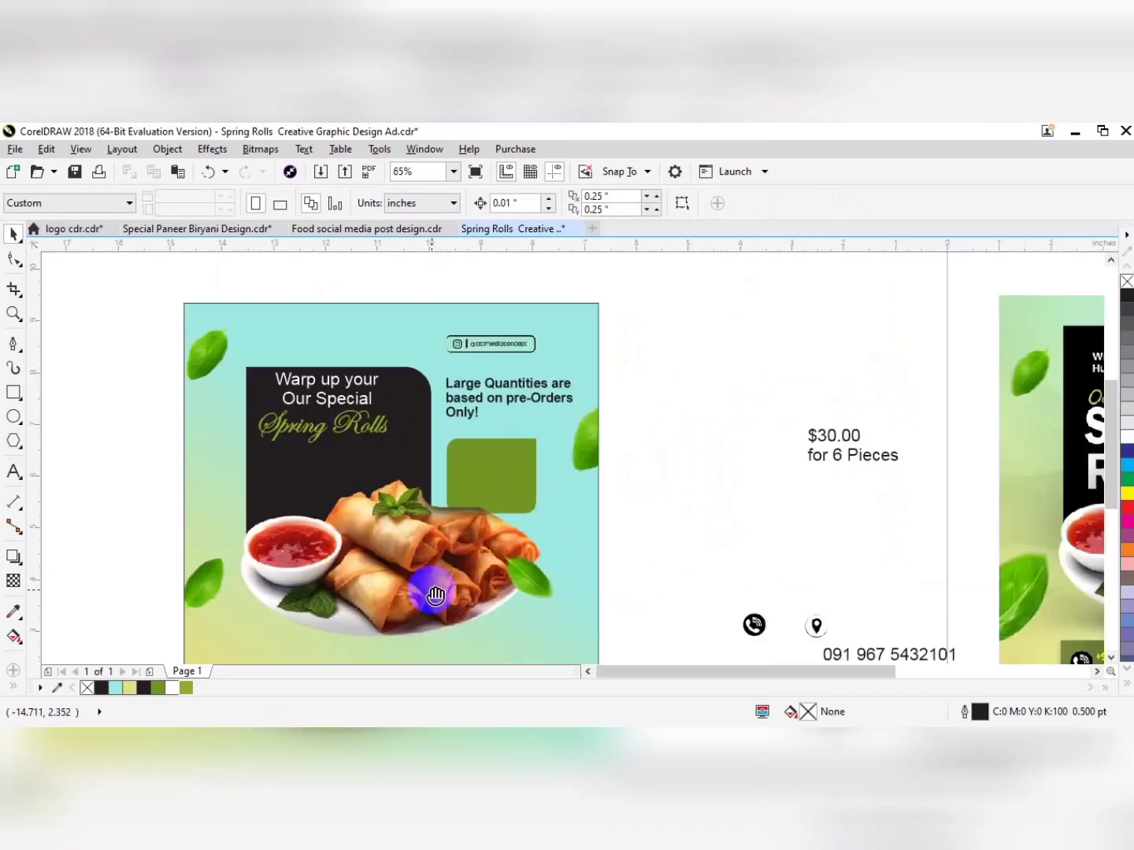
- PowerClip the spring rolls platter inside the gradient background square
{"action": "left_click_drag", "start_coordinate": [432, 591], "coordinate": [496, 492]}
{"action": "right_click", "coordinate": [495, 490]}
{"action": "left_click", "coordinate": [560, 342]}
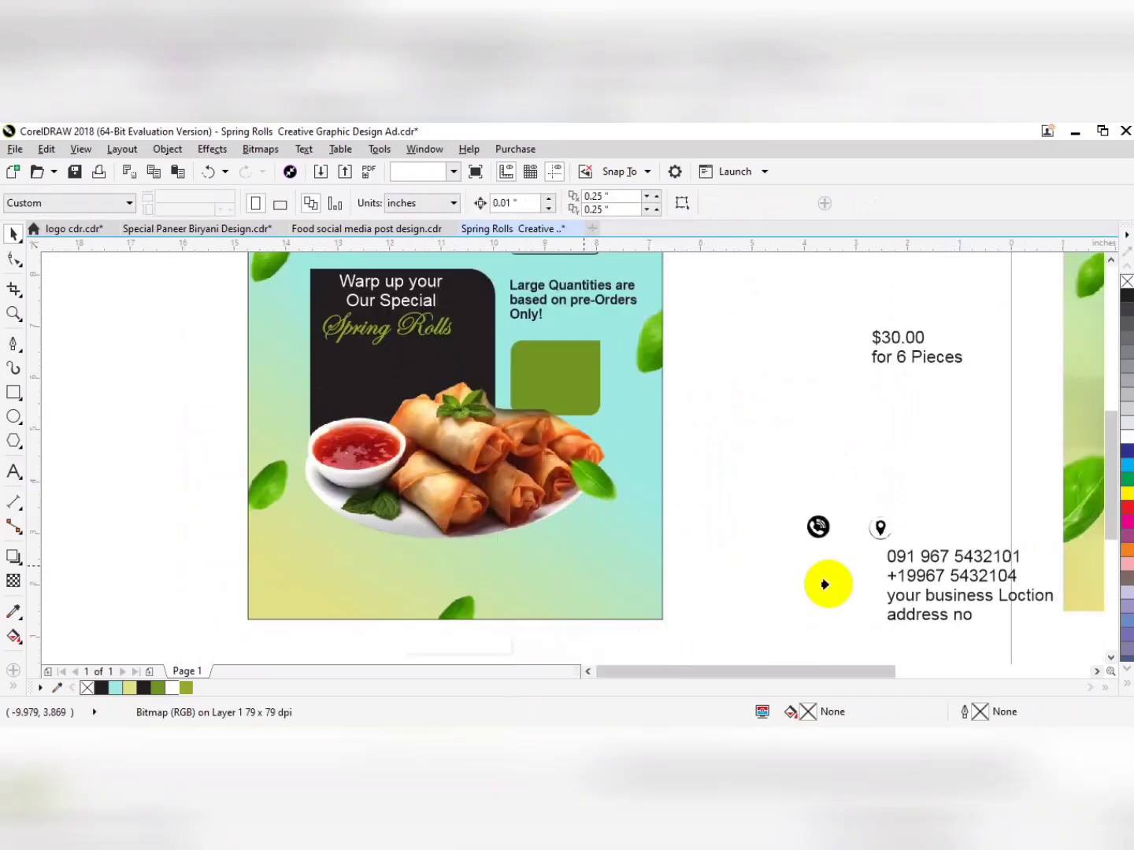
- Move the "$30.00" and "for 6 Pieces" lines onto the green rectangle
{"action": "left_click_drag", "start_coordinate": [883, 584], "coordinate": [575, 528]}
{"action": "left_click", "coordinate": [630, 540]}
{"action": "left_click_drag", "start_coordinate": [696, 539], "coordinate": [566, 538]}
{"action": "left_click_drag", "start_coordinate": [554, 420], "coordinate": [674, 561]}
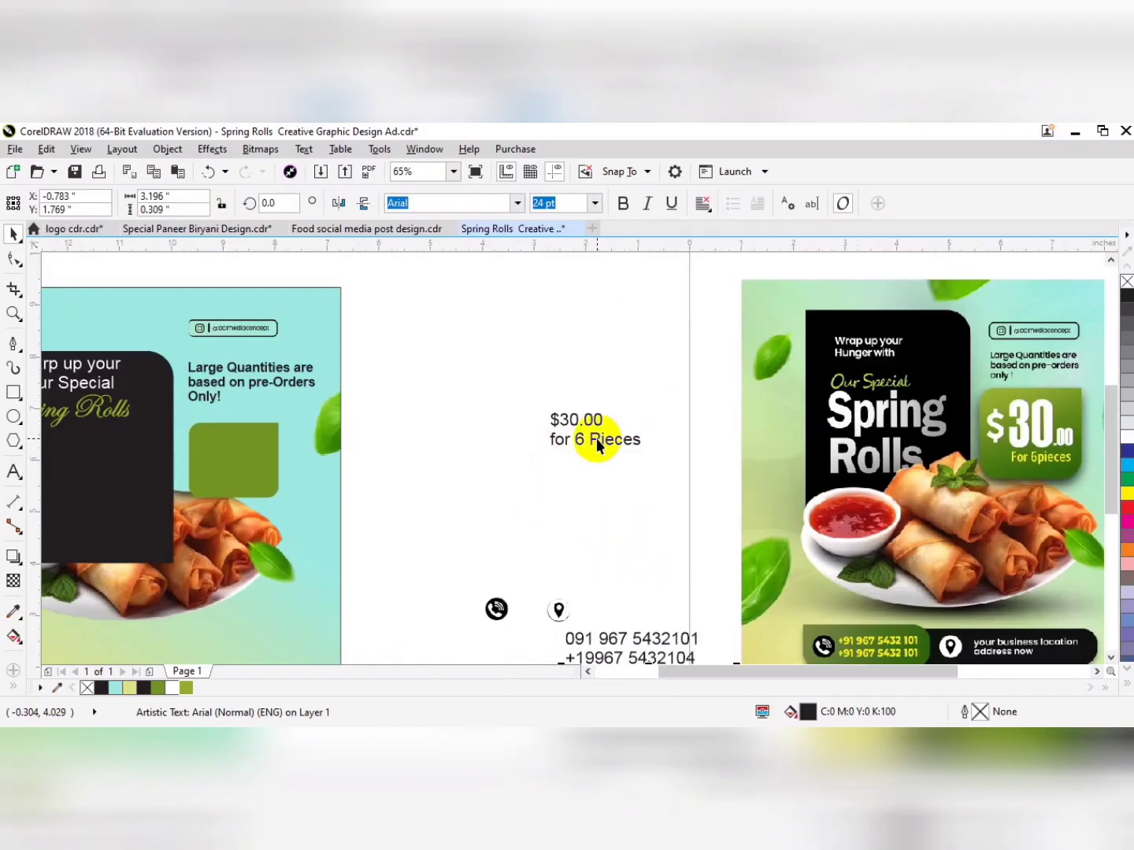
{"action": "left_click_drag", "start_coordinate": [661, 387], "coordinate": [229, 458]}
- Colour the "$30.00" and "for 6 Pieces" lines white and make them bold
{"action": "left_click", "coordinate": [174, 688]}
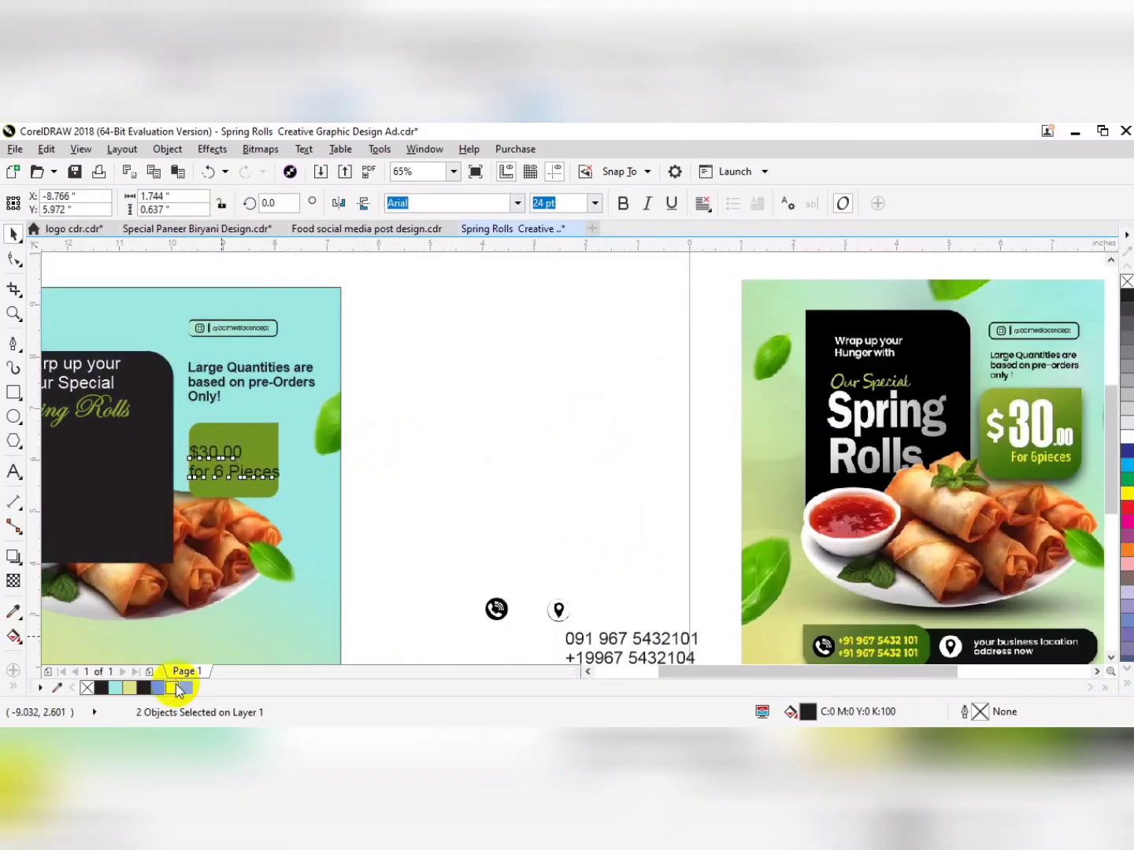
{"action": "key", "text": "F2"}
{"action": "left_click_drag", "start_coordinate": [299, 456], "coordinate": [430, 392]}
{"action": "left_click", "coordinate": [622, 203]}
{"action": "left_click", "coordinate": [763, 396]}
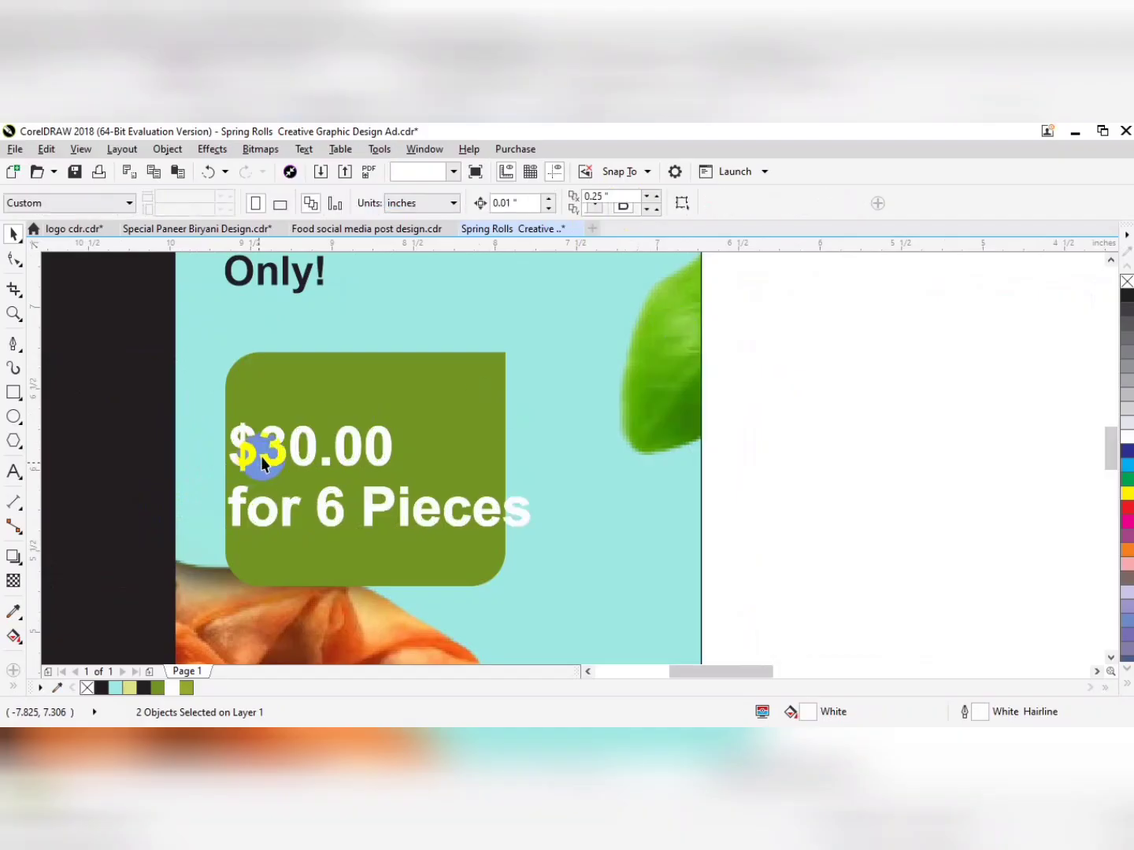
- Split the price text after the "$" so that "30.00" starts on a second line
{"action": "double_click", "coordinate": [349, 461]}
{"action": "left_click", "coordinate": [262, 457]}
{"action": "key", "text": "Return"}
{"action": "key", "text": "ctrl+space"}
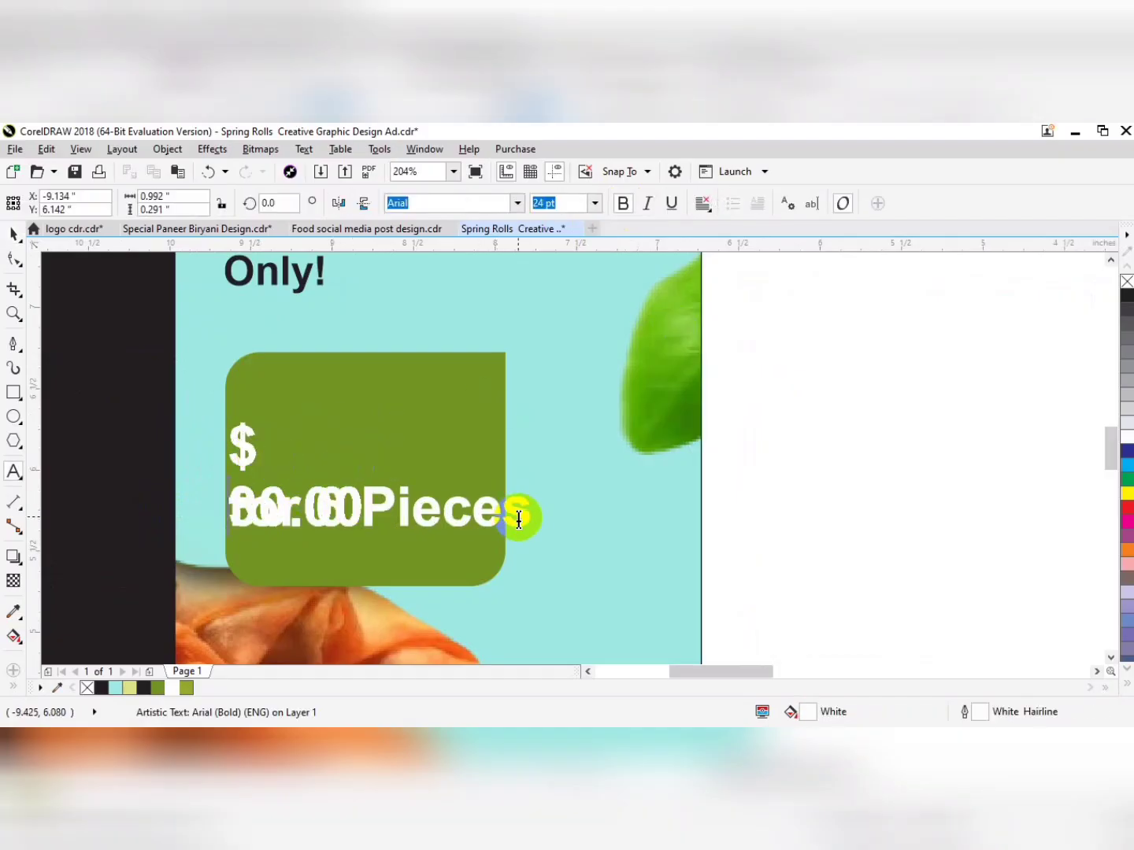
- Shrink "for 6 Pieces", place it below the price and centre it horizontally on the green rectangle
{"action": "left_click_drag", "start_coordinate": [525, 519], "coordinate": [501, 567]}
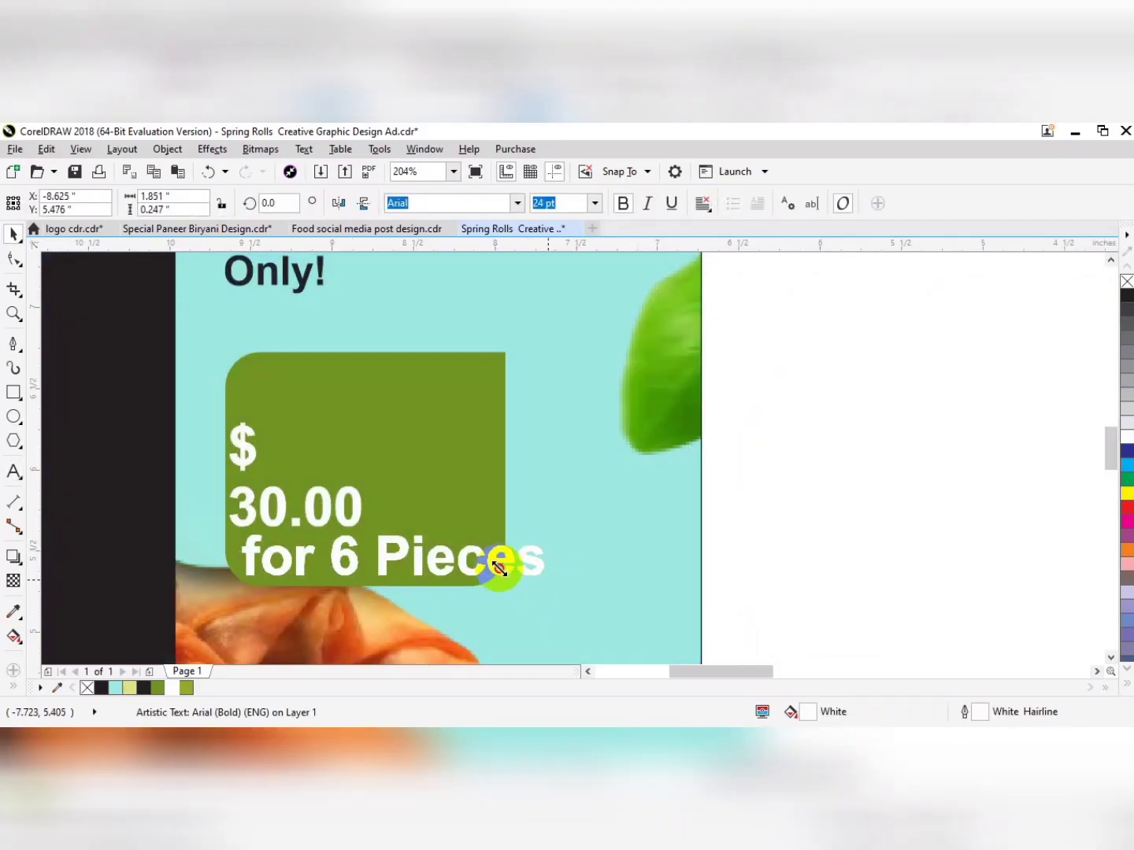
{"action": "key", "text": "c"}
- Put ".00" on its own line and break the price text apart into separate "$", "30" and ".00" objects
{"action": "double_click", "coordinate": [307, 508]}
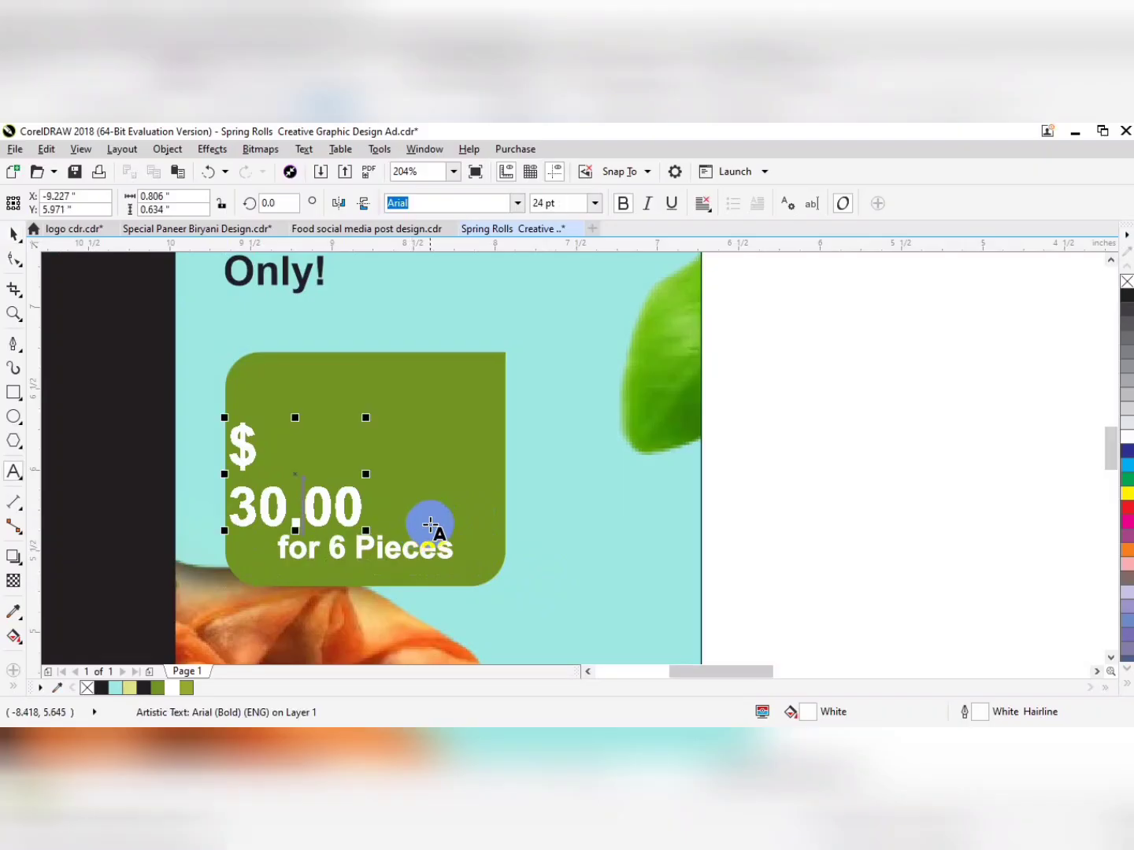
{"action": "key", "text": "Return"}
{"action": "key", "text": "BackSpace"}
{"action": "key", "text": "Left"}
{"action": "key", "text": "Return"}
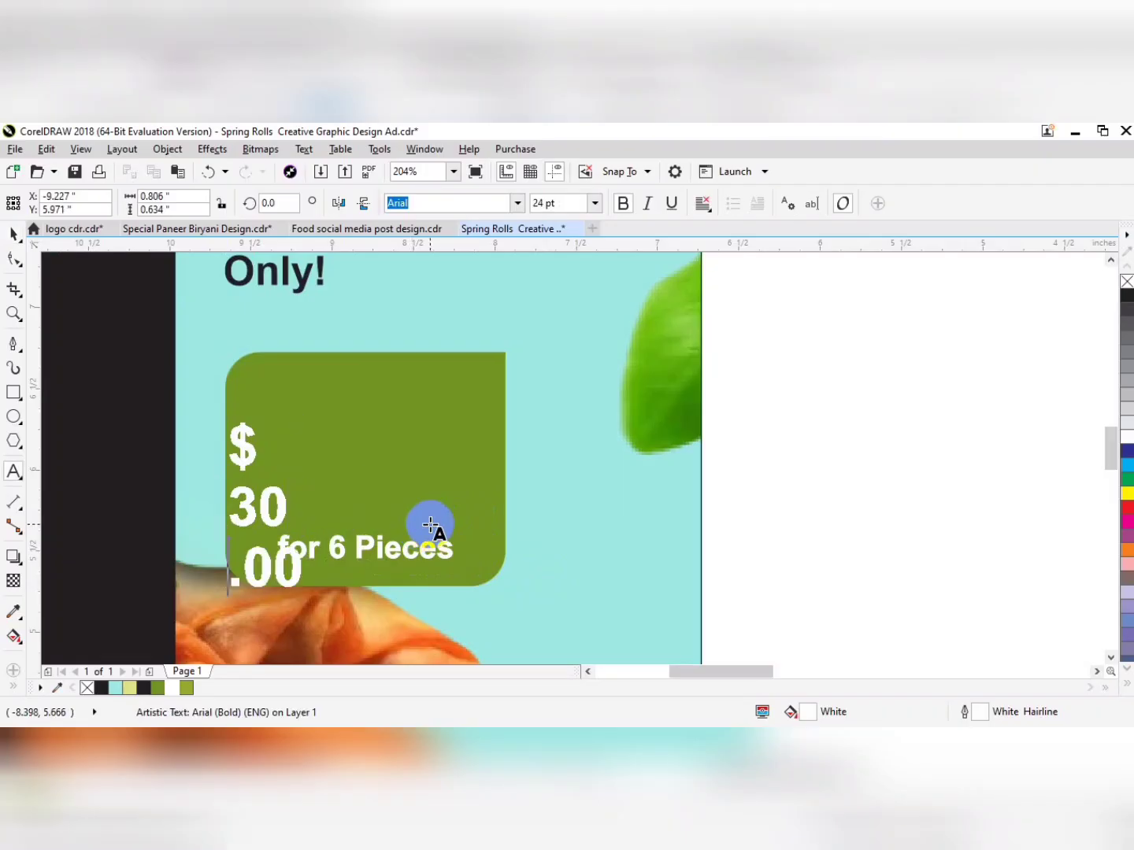
{"action": "key", "text": "ctrl+space"}
{"action": "key", "text": "ctrl+k"}
{"action": "left_click", "coordinate": [266, 519]}
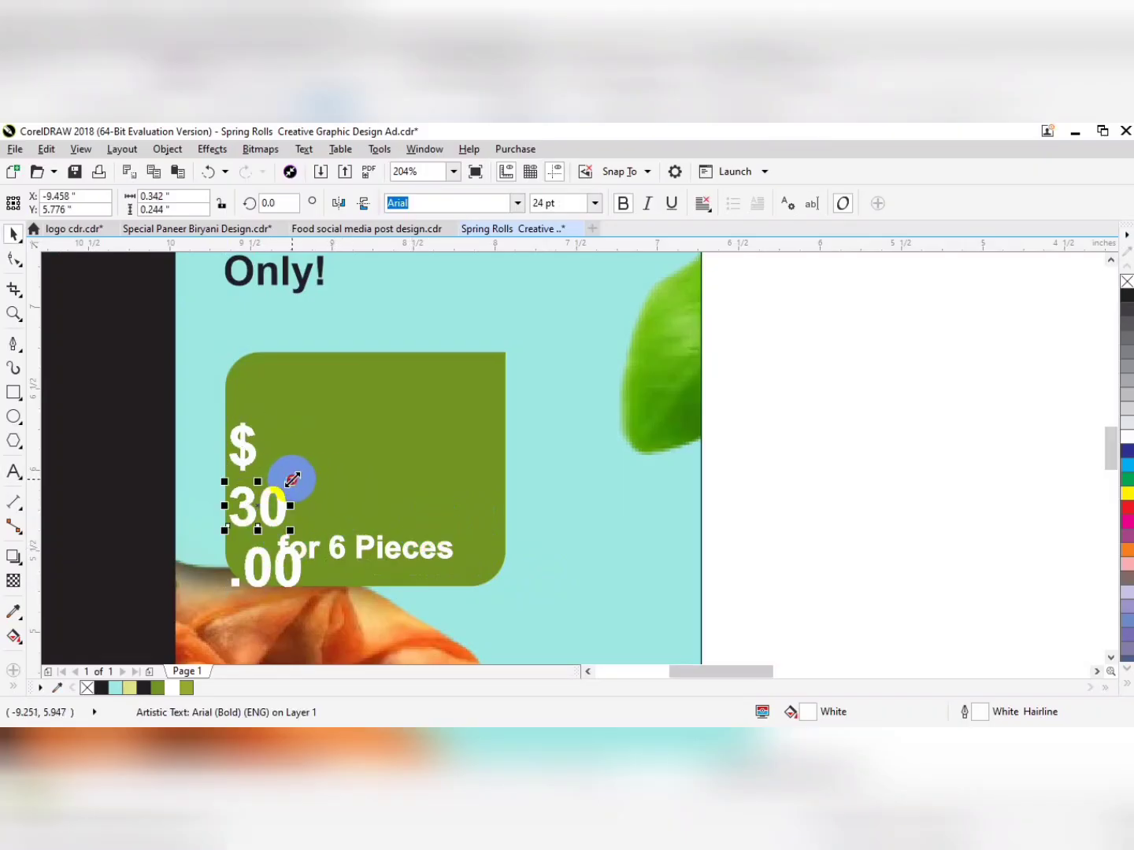
- Enlarge "30" to dominate the green rectangle and scale up "$" in front of it to about 45.3 pt
{"action": "left_click_drag", "start_coordinate": [292, 479], "coordinate": [459, 388]}
{"action": "left_click_drag", "start_coordinate": [399, 428], "coordinate": [431, 405]}
{"action": "left_click", "coordinate": [240, 440]}
{"action": "left_click_drag", "start_coordinate": [277, 400], "coordinate": [280, 394]}
- Group "$" with "30" inside the green rectangle and shift the "$" slightly left within the group
{"action": "left_click", "coordinate": [315, 398], "text": "shift"}
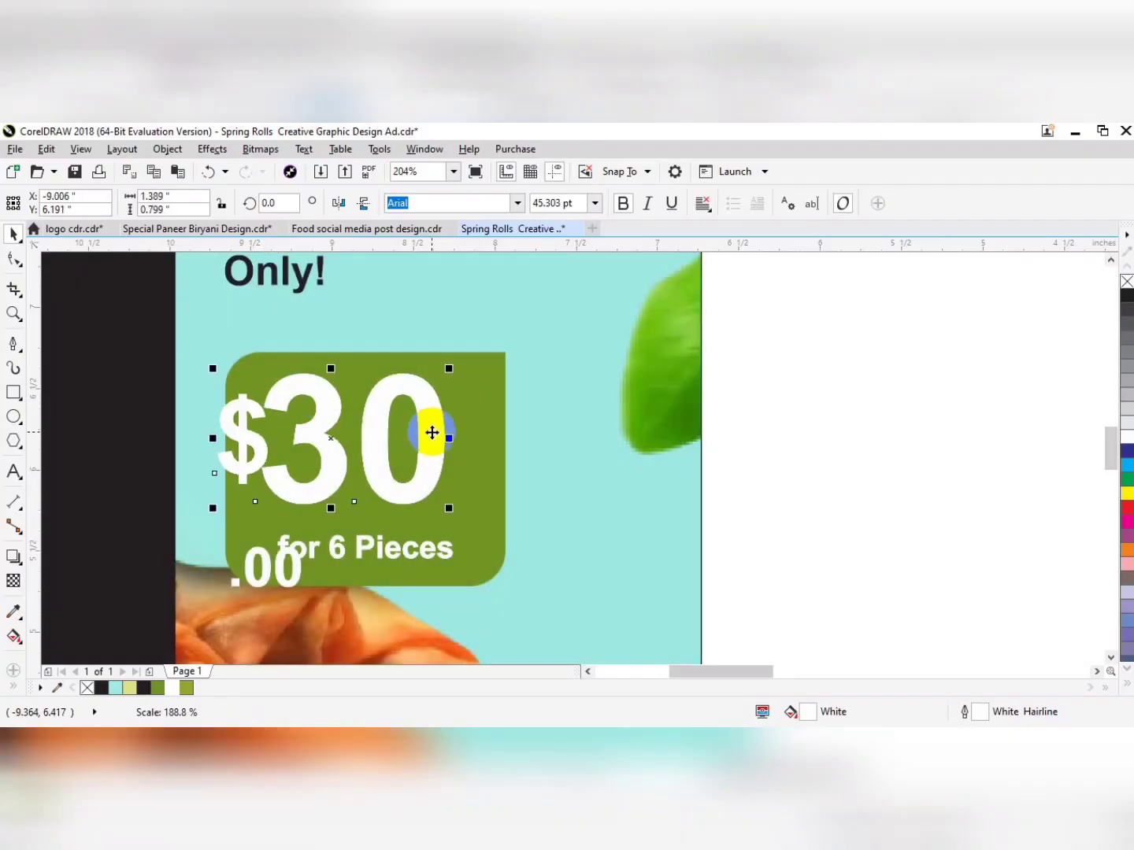
{"action": "left_click_drag", "start_coordinate": [446, 472], "coordinate": [481, 469]}
{"action": "key", "text": "ctrl+g"}
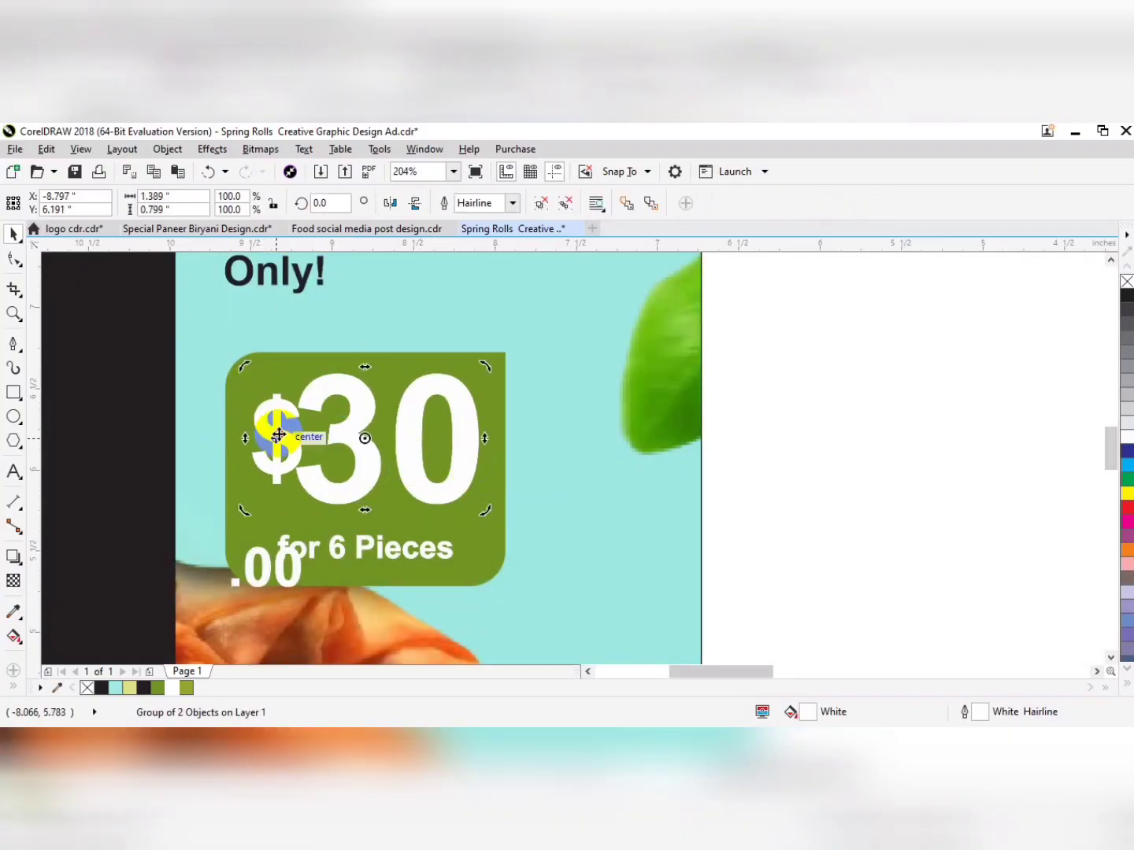
{"action": "left_click", "coordinate": [265, 440], "text": "ctrl"}
{"action": "left_click", "coordinate": [348, 484]}
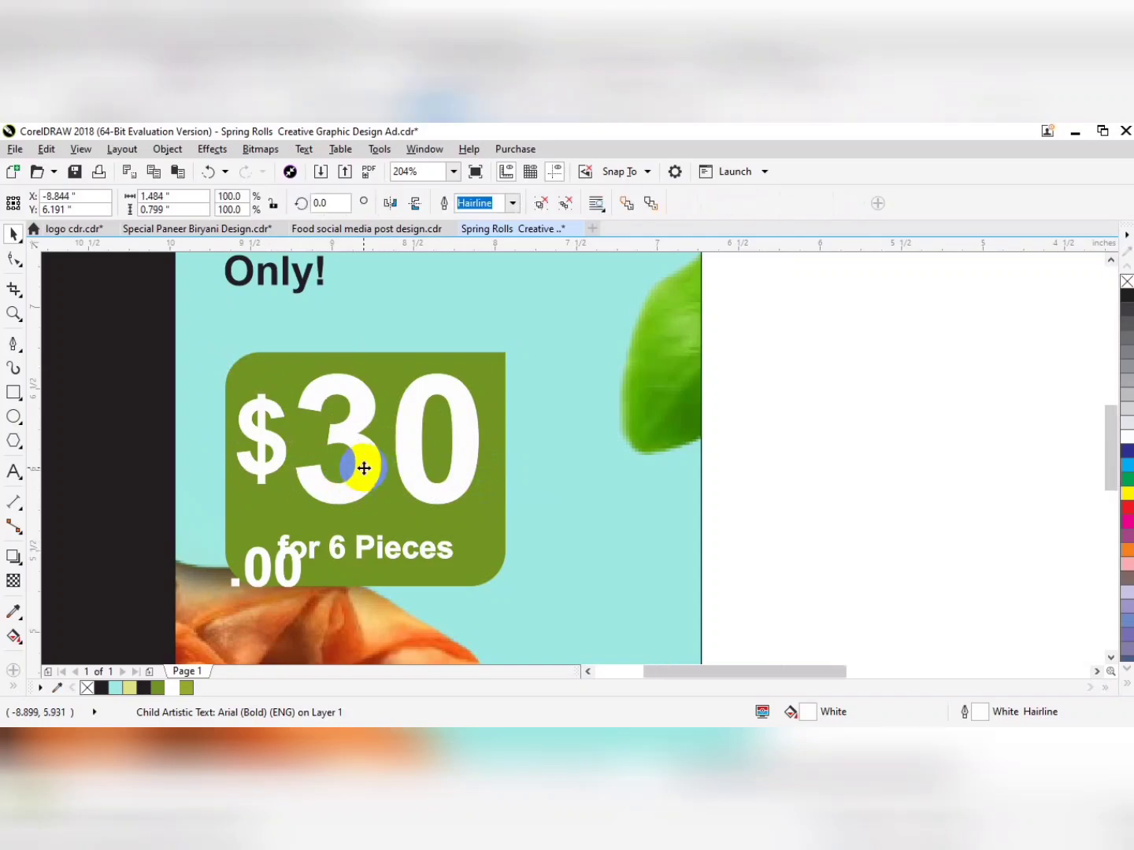
- Place ".00" at the lower right of "30" and shrink it to about 22.5 pt
{"action": "scroll", "coordinate": [352, 469], "scroll_direction": "down", "scroll_amount": 3}
{"action": "left_click_drag", "start_coordinate": [447, 474], "coordinate": [504, 338]}
{"action": "scroll", "coordinate": [631, 507], "scroll_direction": "down", "scroll_amount": 1}
{"action": "key", "text": "F2"}
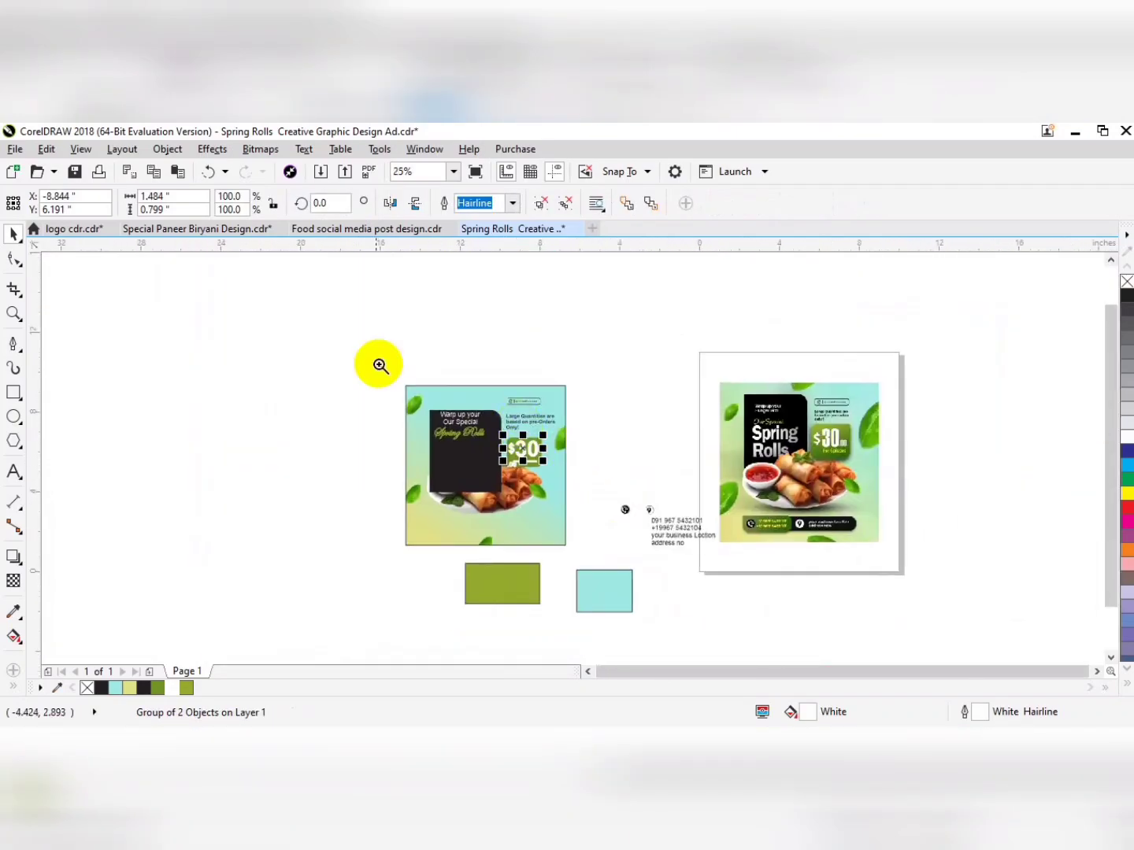
{"action": "left_click_drag", "start_coordinate": [380, 365], "coordinate": [754, 555]}
{"action": "key", "text": "shift+F9"}
{"action": "left_click", "coordinate": [627, 495]}
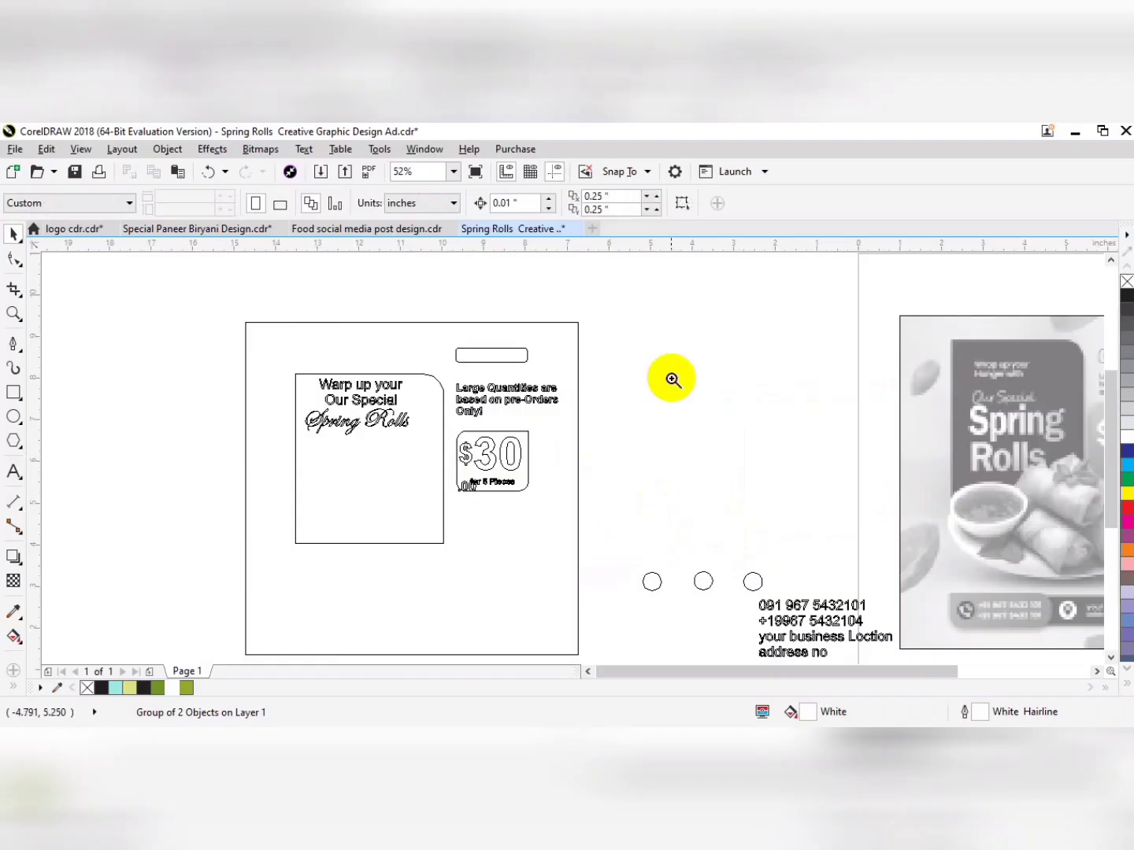
{"action": "left_click_drag", "start_coordinate": [671, 380], "coordinate": [307, 559]}
{"action": "left_click", "coordinate": [542, 502]}
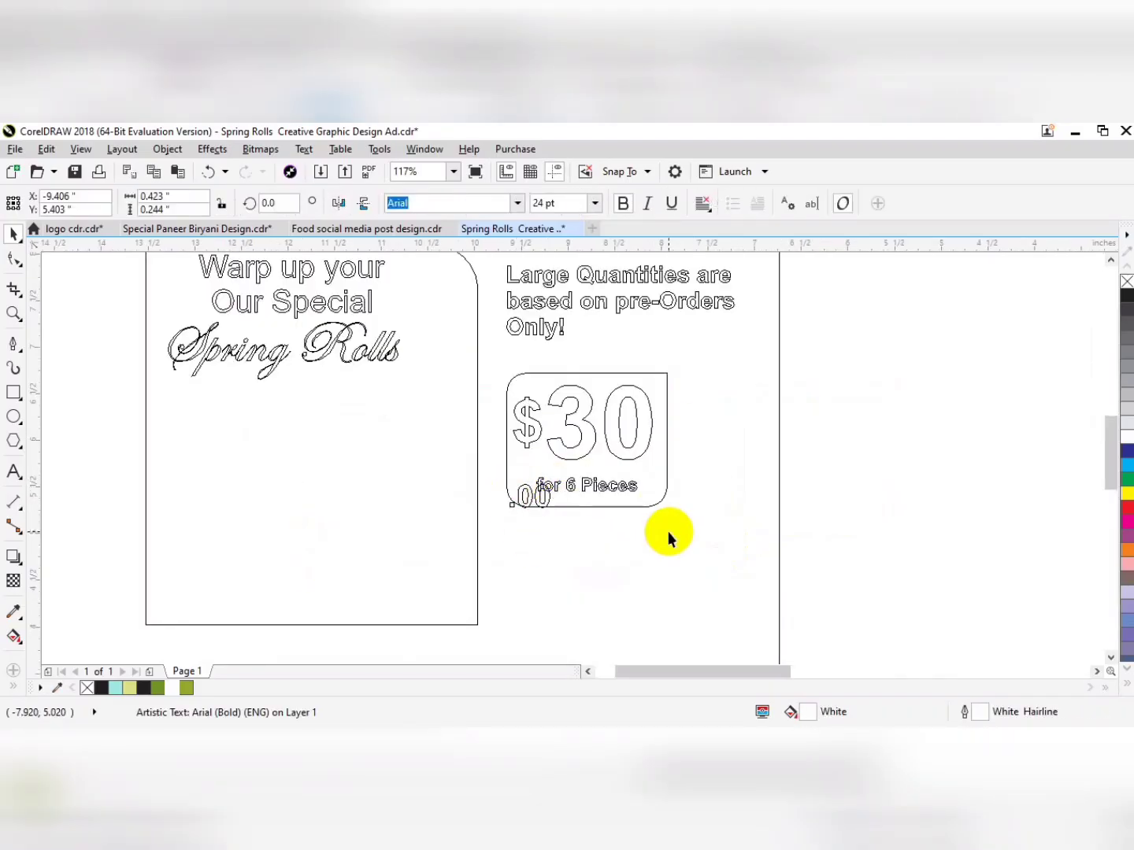
{"action": "key", "text": "shift+F9"}
{"action": "left_click_drag", "start_coordinate": [540, 498], "coordinate": [673, 453]}
{"action": "left_click_drag", "start_coordinate": [820, 480], "coordinate": [536, 486]}
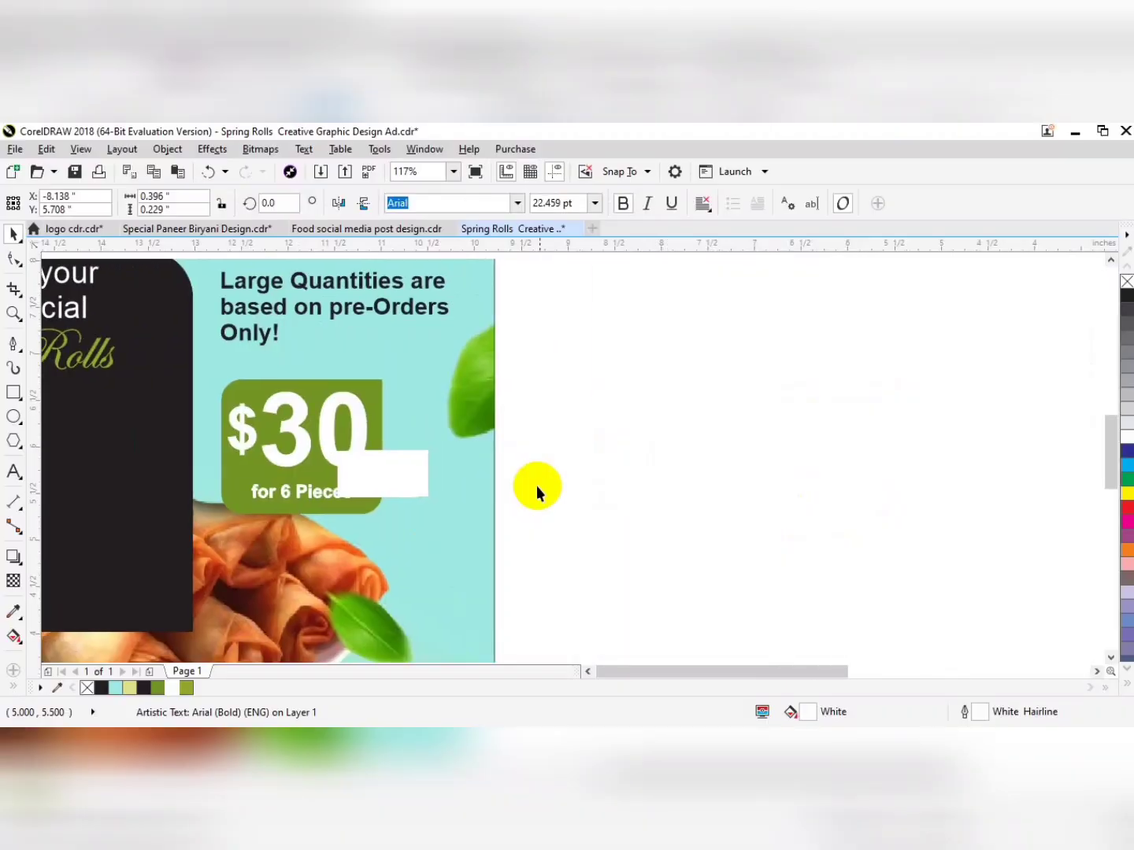
- Set "Spring Rolls" in Swis721 BlkCn BT and split it so that "Rolls" sits below "Spring" as its own text
{"action": "scroll", "coordinate": [607, 489], "scroll_direction": "down", "scroll_amount": 2}
{"action": "left_click_drag", "start_coordinate": [681, 495], "coordinate": [634, 492]}
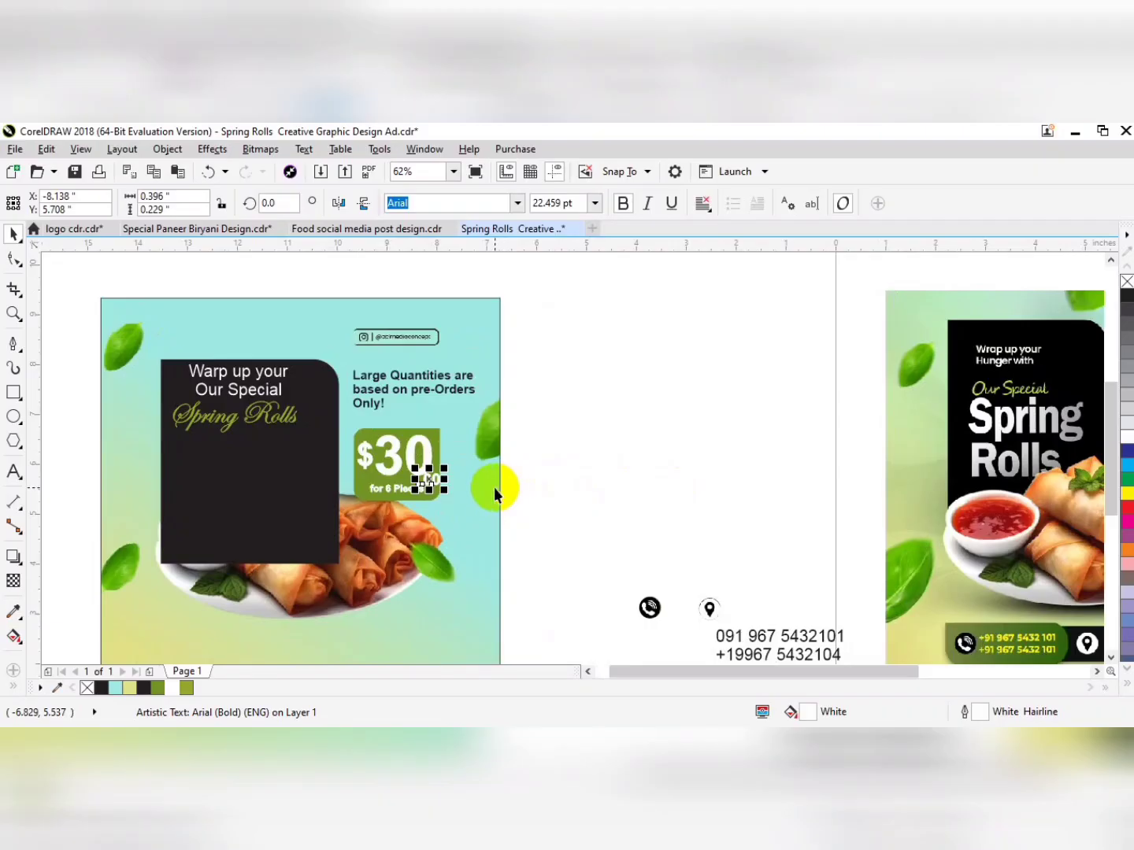
{"action": "left_click", "coordinate": [266, 417]}
{"action": "left_click", "coordinate": [516, 204]}
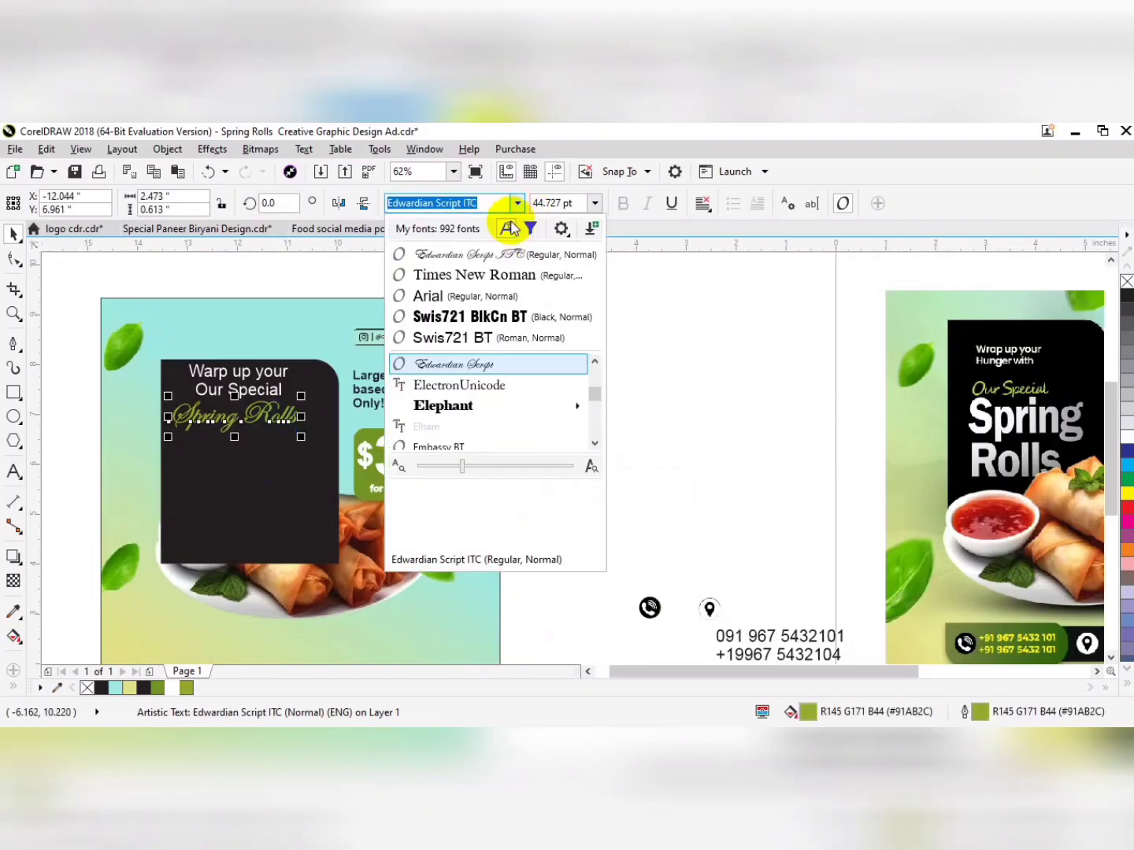
{"action": "left_click", "coordinate": [491, 314]}
{"action": "left_click_drag", "start_coordinate": [264, 418], "coordinate": [500, 480]}
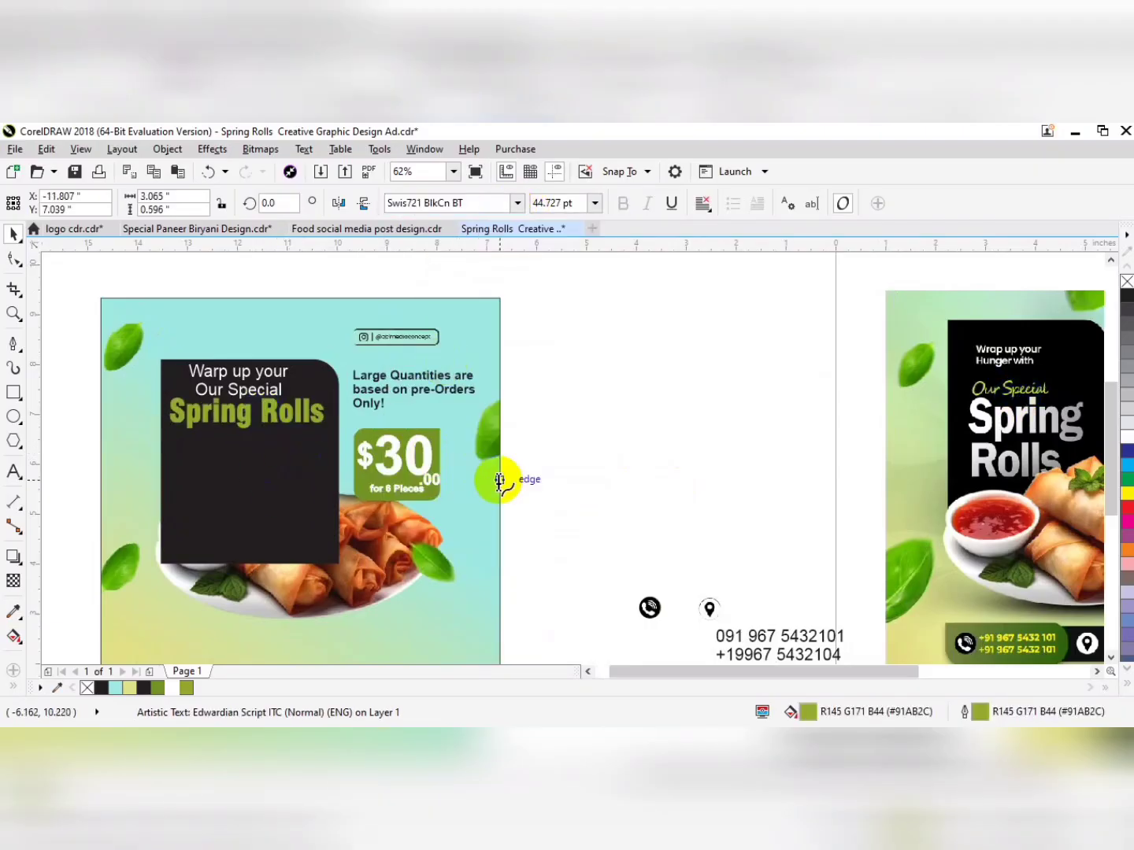
{"action": "left_click", "coordinate": [270, 478]}
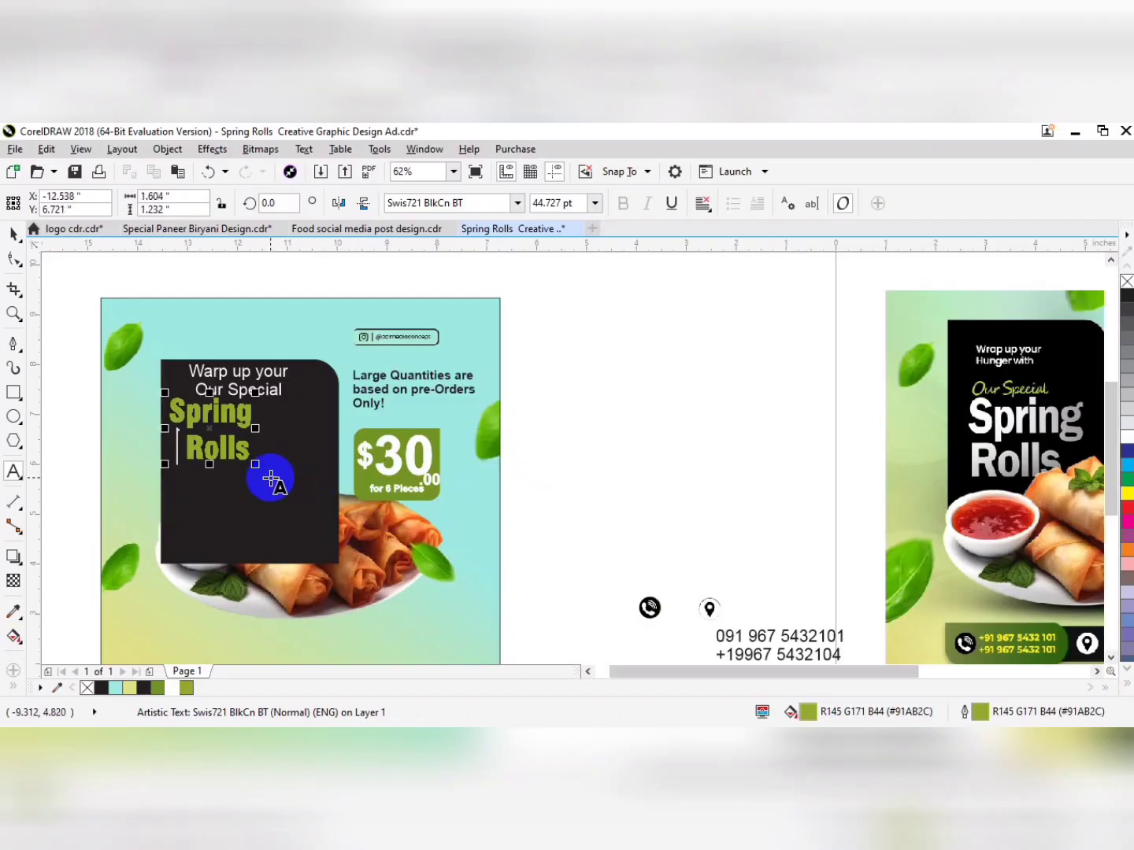
- Bring the spring roll plate image in front of the black panel
{"action": "left_click", "coordinate": [310, 485]}
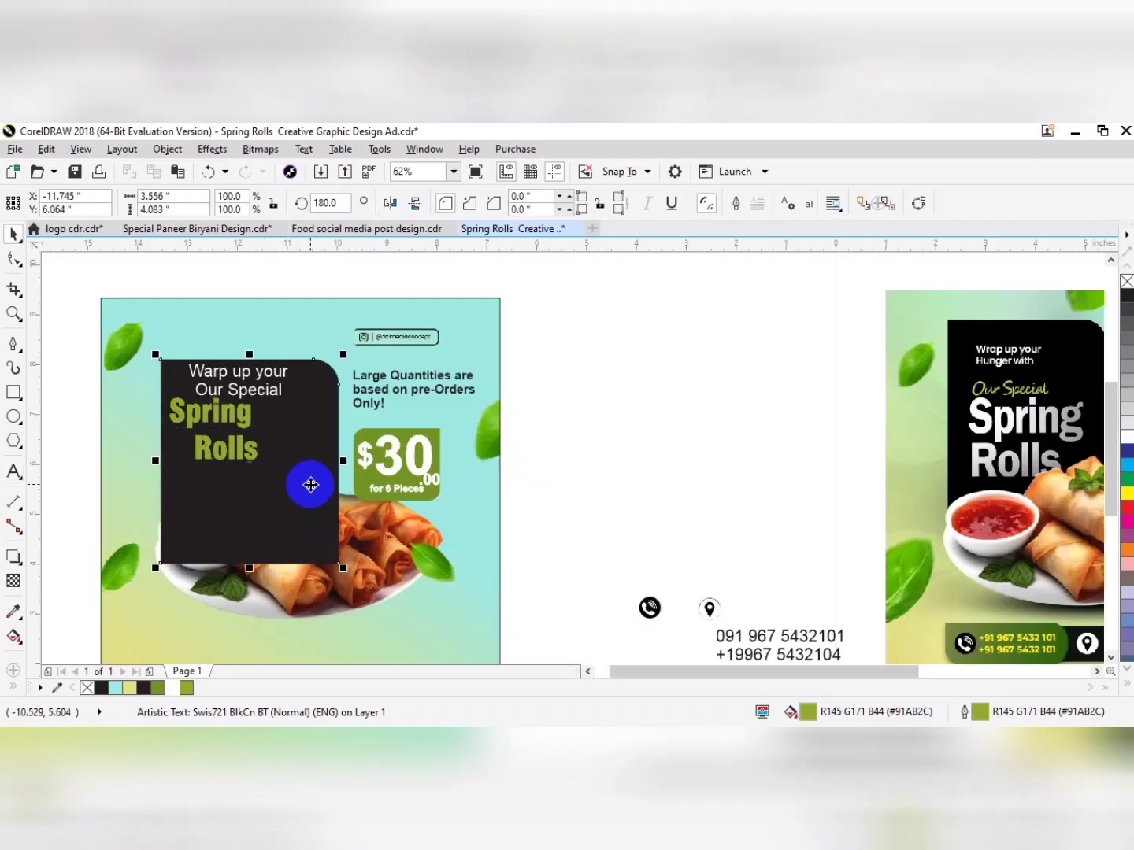
{"action": "right_click", "coordinate": [313, 383]}
{"action": "left_click", "coordinate": [373, 254]}
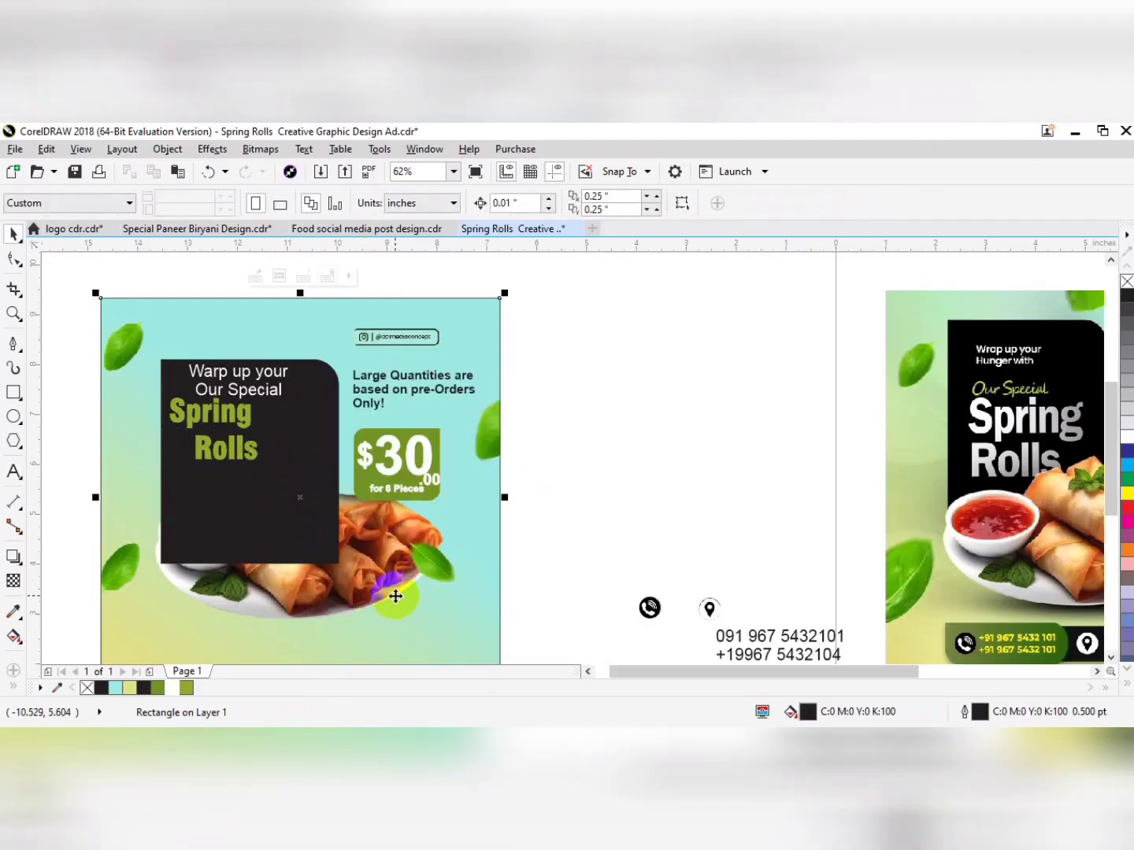
{"action": "left_click", "coordinate": [388, 559]}
{"action": "key", "text": "shift+Page_Up"}
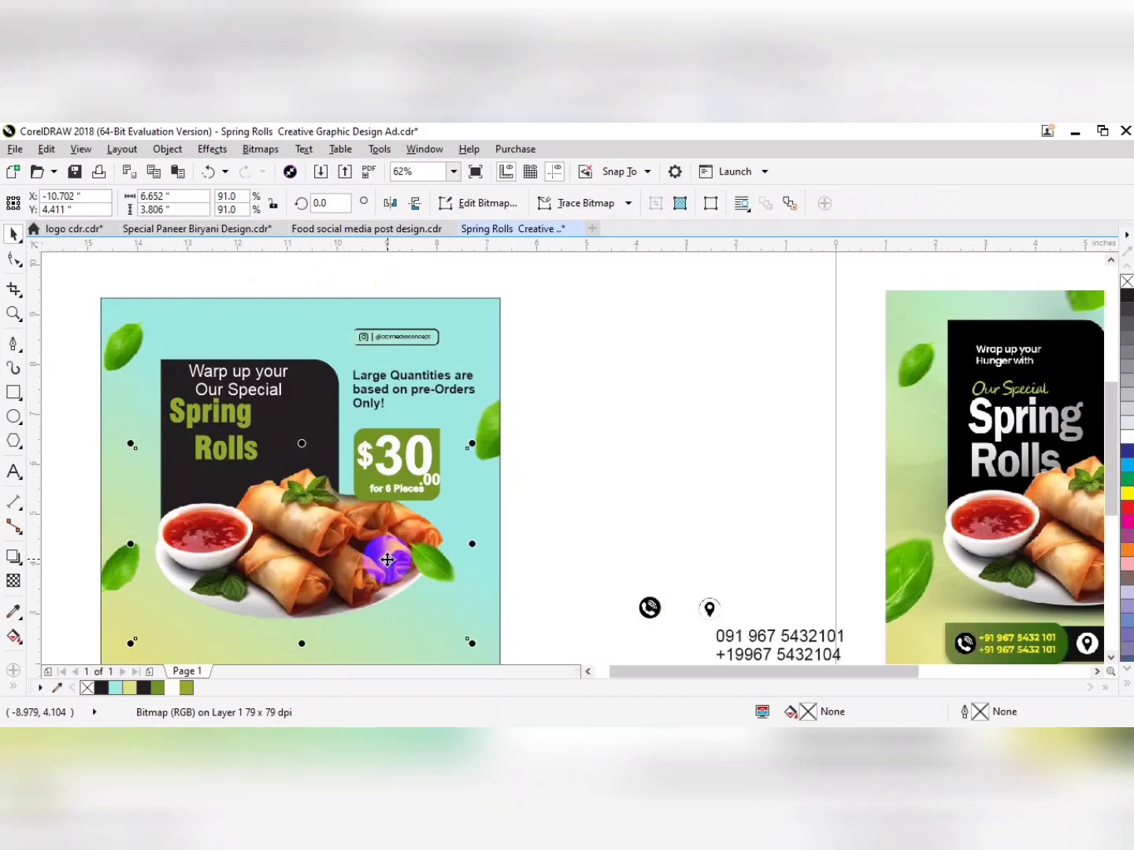
- Left-align "Spring" and "Rolls" with each other and enlarge both to about 138%
{"action": "left_click", "coordinate": [250, 455]}
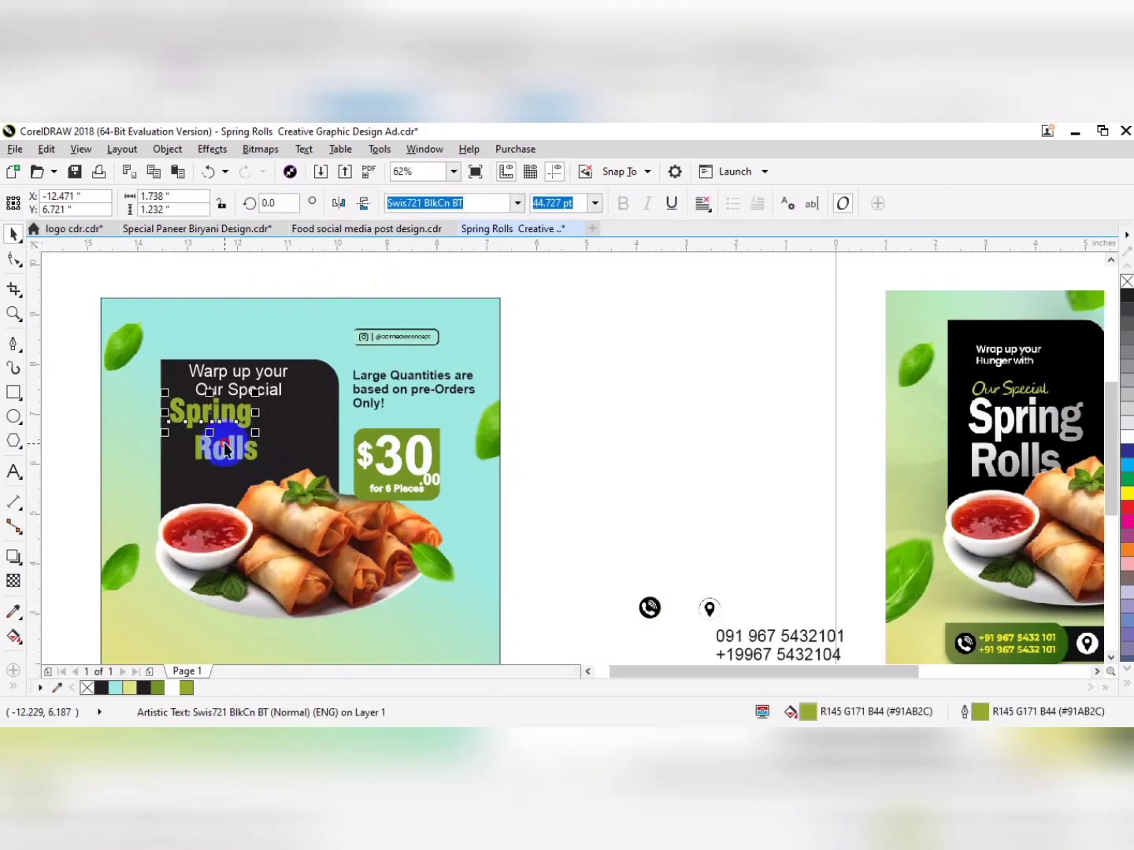
{"action": "left_click", "coordinate": [225, 443], "text": "shift"}
{"action": "key", "text": "l"}
{"action": "left_click_drag", "start_coordinate": [282, 466], "coordinate": [315, 498]}
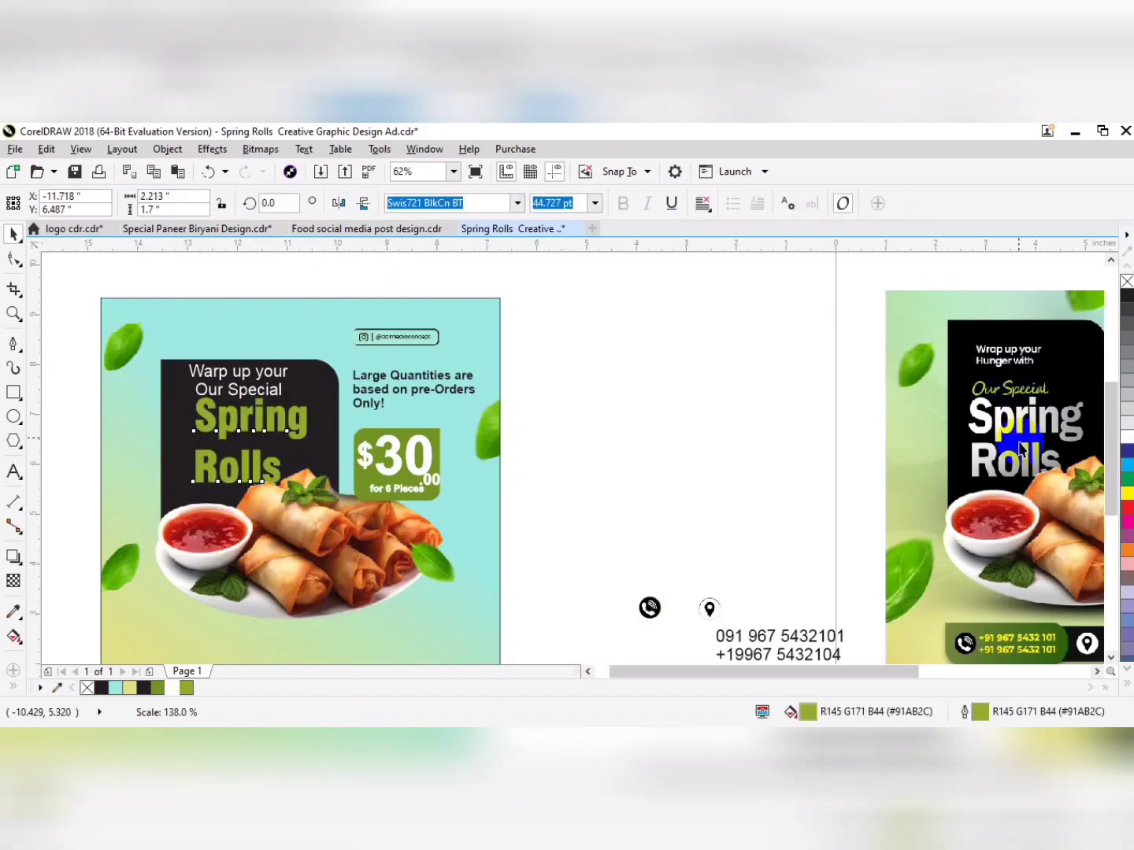
- Give "Spring" and "Rolls" a white fill and outline, and stretch the black panel's upper edge upward
{"action": "left_click", "coordinate": [1127, 437]}
{"action": "right_click", "coordinate": [1127, 437]}
{"action": "left_click", "coordinate": [305, 376]}
{"action": "left_click_drag", "start_coordinate": [252, 353], "coordinate": [250, 332]}
- Move "Warp up your" higher on the black panel and add "Hungar with" as its second line
{"action": "key", "text": "z"}
{"action": "left_click_drag", "start_coordinate": [578, 277], "coordinate": [1069, 525]}
{"action": "scroll", "coordinate": [572, 460], "scroll_direction": "down", "scroll_amount": 2}
{"action": "scroll", "coordinate": [528, 473], "scroll_direction": "up", "scroll_amount": 1}
{"action": "left_click", "coordinate": [522, 414]}
{"action": "left_click", "coordinate": [204, 417]}
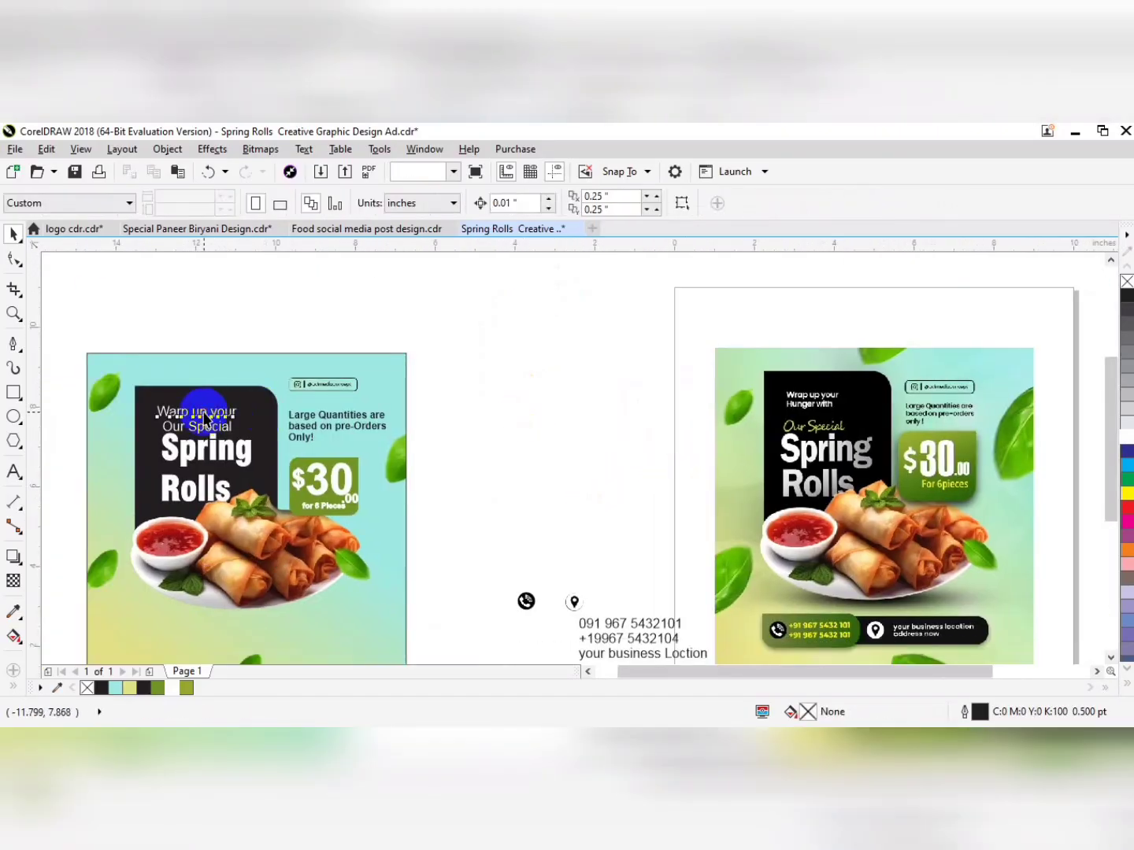
{"action": "left_click_drag", "start_coordinate": [203, 417], "coordinate": [206, 398]}
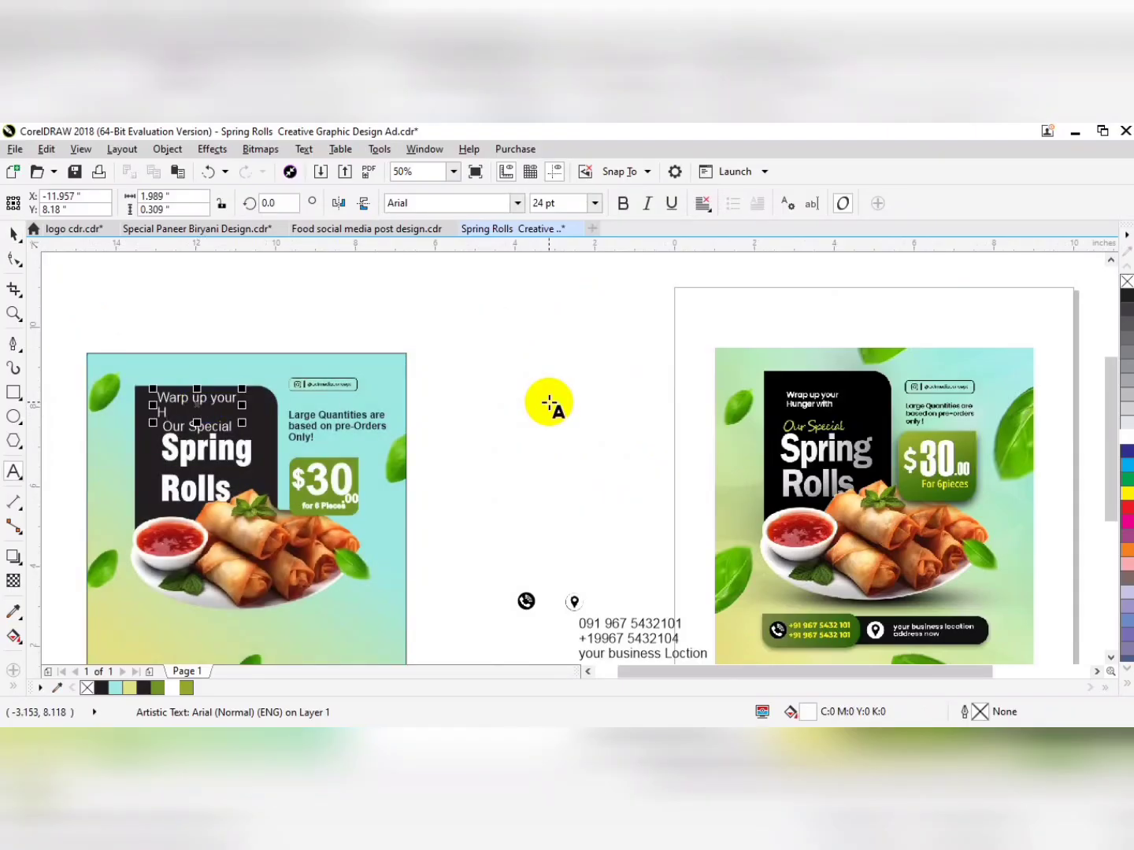
{"action": "key", "text": "ctrl+space"}
- Move "Spring" and "Rolls" together close to the black panel's left edge
{"action": "key", "text": "F2"}
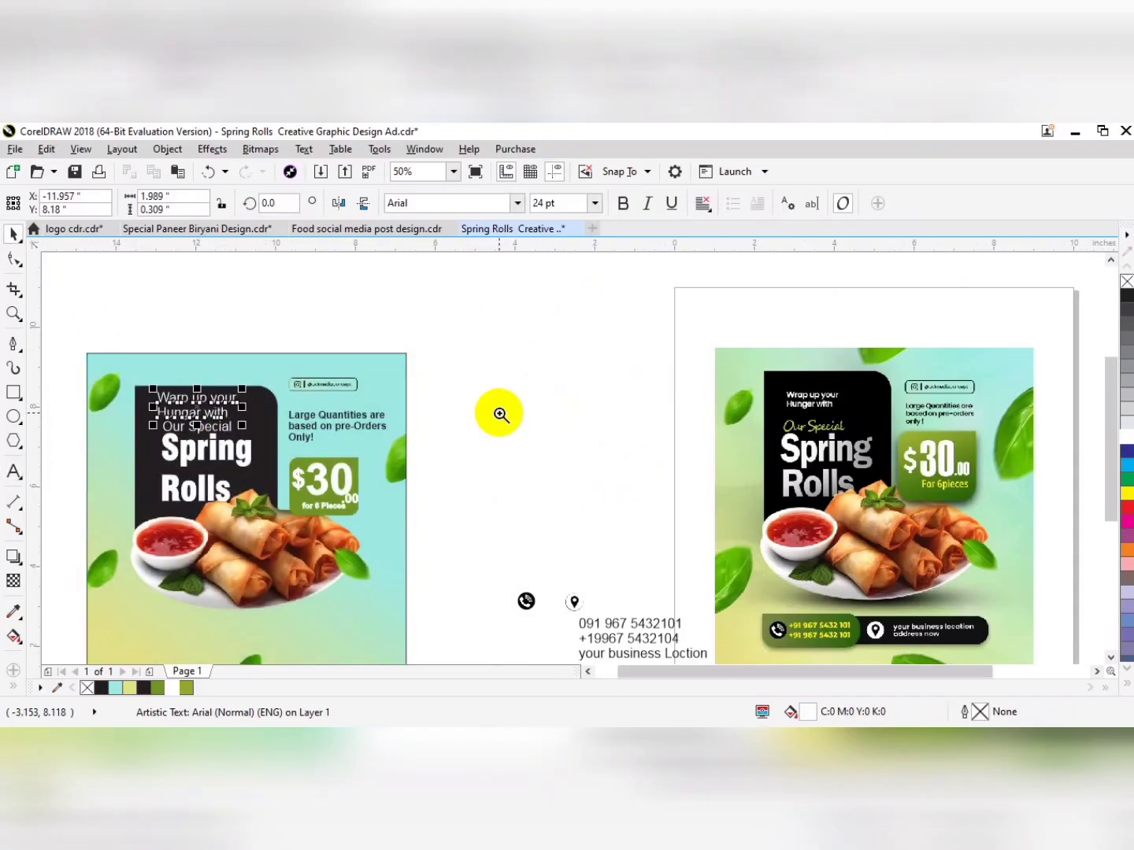
{"action": "left_click_drag", "start_coordinate": [53, 558], "coordinate": [53, 558]}
{"action": "left_click", "coordinate": [466, 507]}
{"action": "left_click", "coordinate": [482, 441], "text": "shift"}
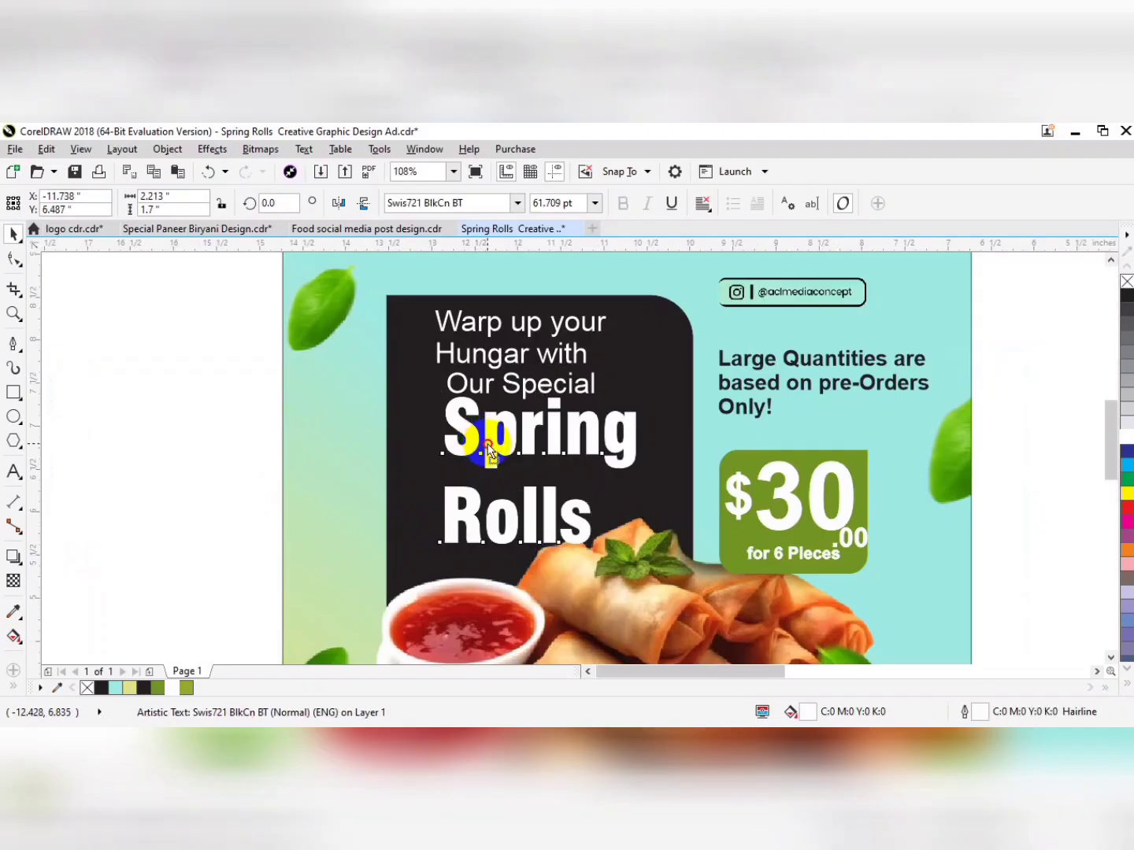
{"action": "left_click_drag", "start_coordinate": [483, 443], "coordinate": [437, 451]}
- Set "Our Special" in Edwardian Script ITC and colour it olive green #91AB2C
{"action": "left_click", "coordinate": [563, 385]}
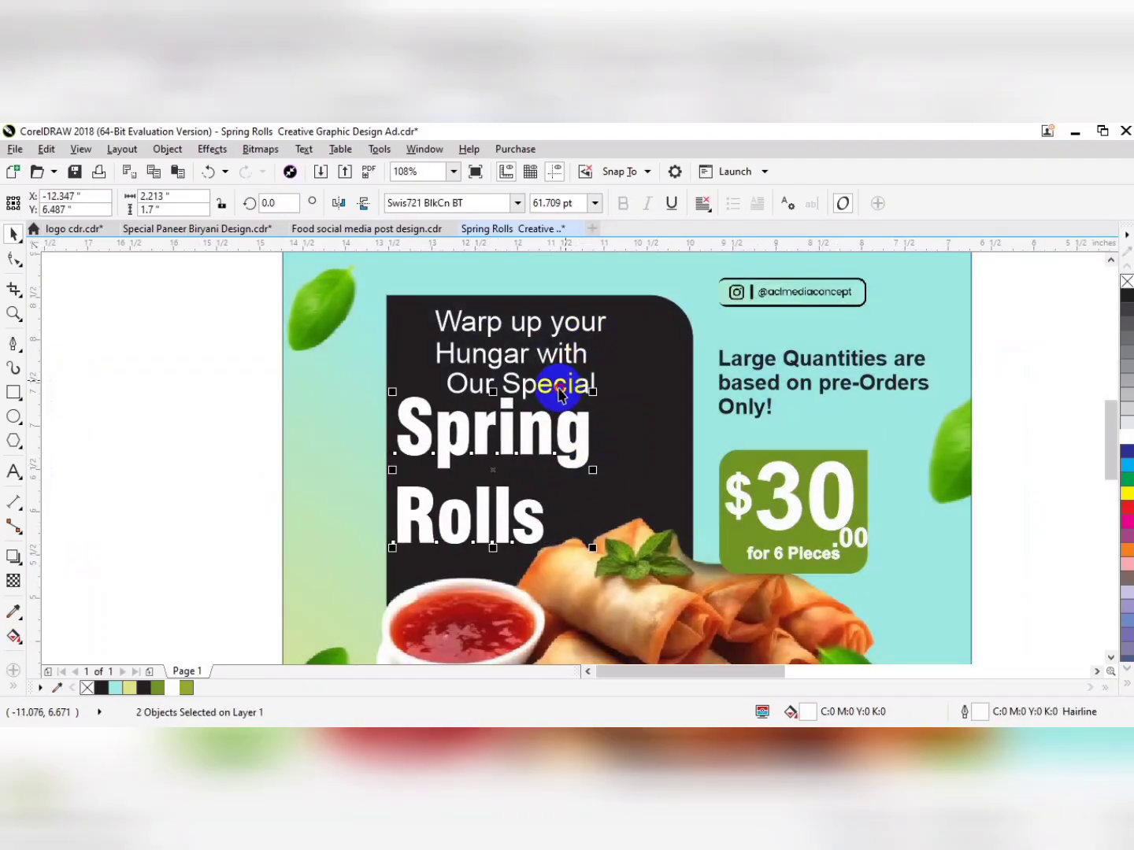
{"action": "left_click", "coordinate": [516, 203]}
{"action": "left_click", "coordinate": [497, 281]}
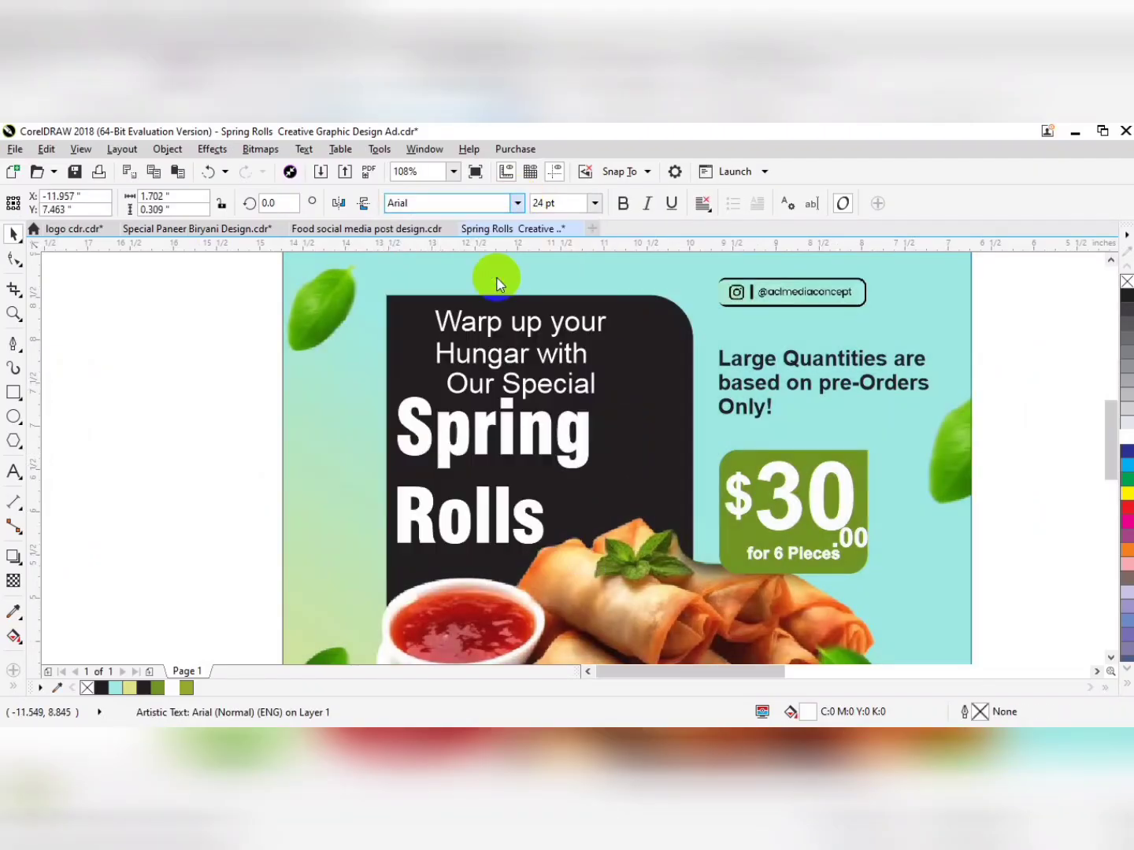
{"action": "left_click", "coordinate": [187, 687]}
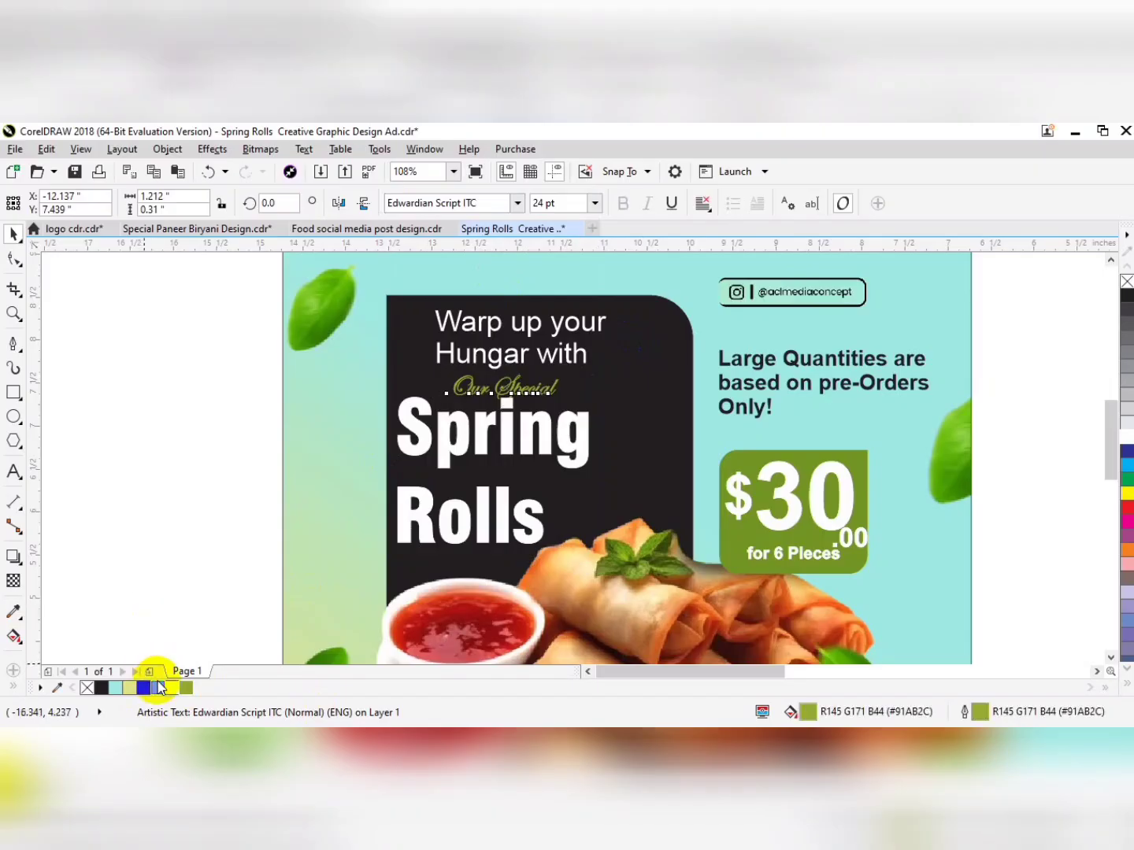
- Make the "Warp up your Hungar with" text bold and shrink it to about 16.5 pt
{"action": "left_click", "coordinate": [578, 358]}
{"action": "left_click", "coordinate": [623, 202]}
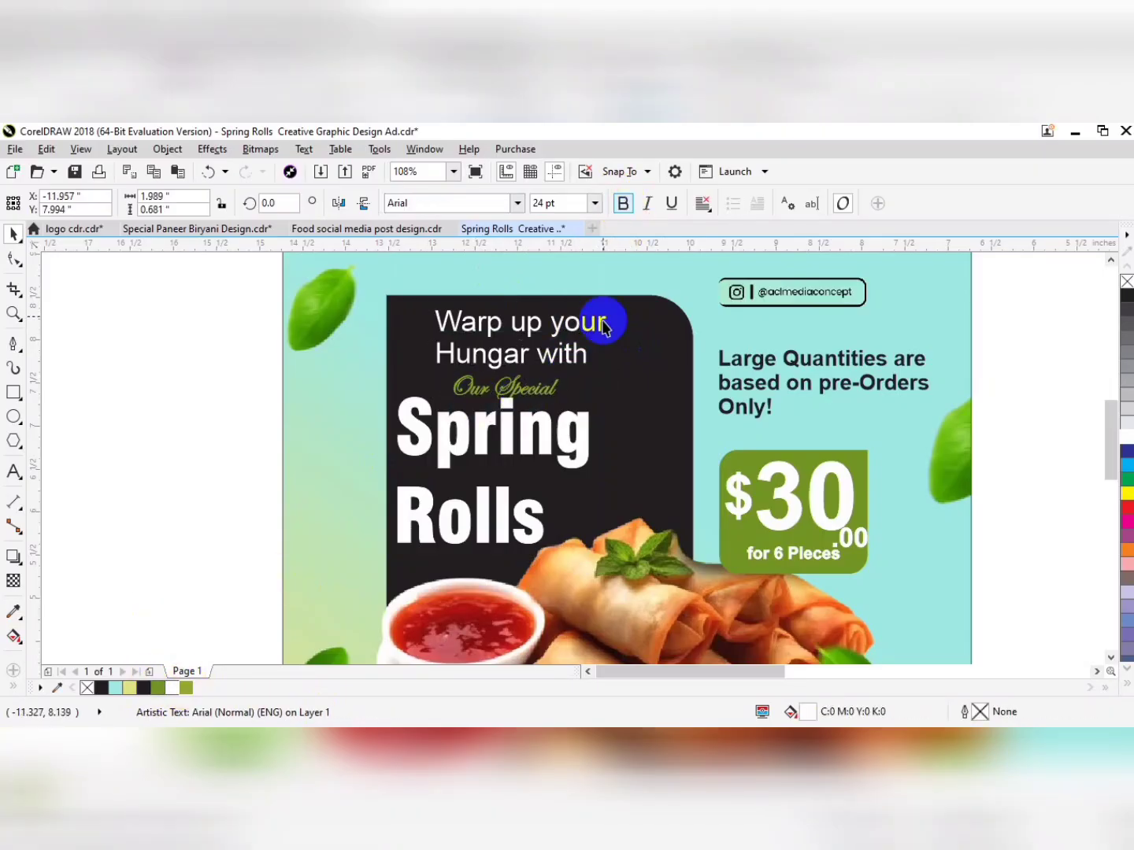
{"action": "left_click_drag", "start_coordinate": [627, 376], "coordinate": [571, 358]}
- Move "Our Special" and "Spring" down closer to "Rolls", and undo the left alignment of the three texts
{"action": "left_click", "coordinate": [517, 393]}
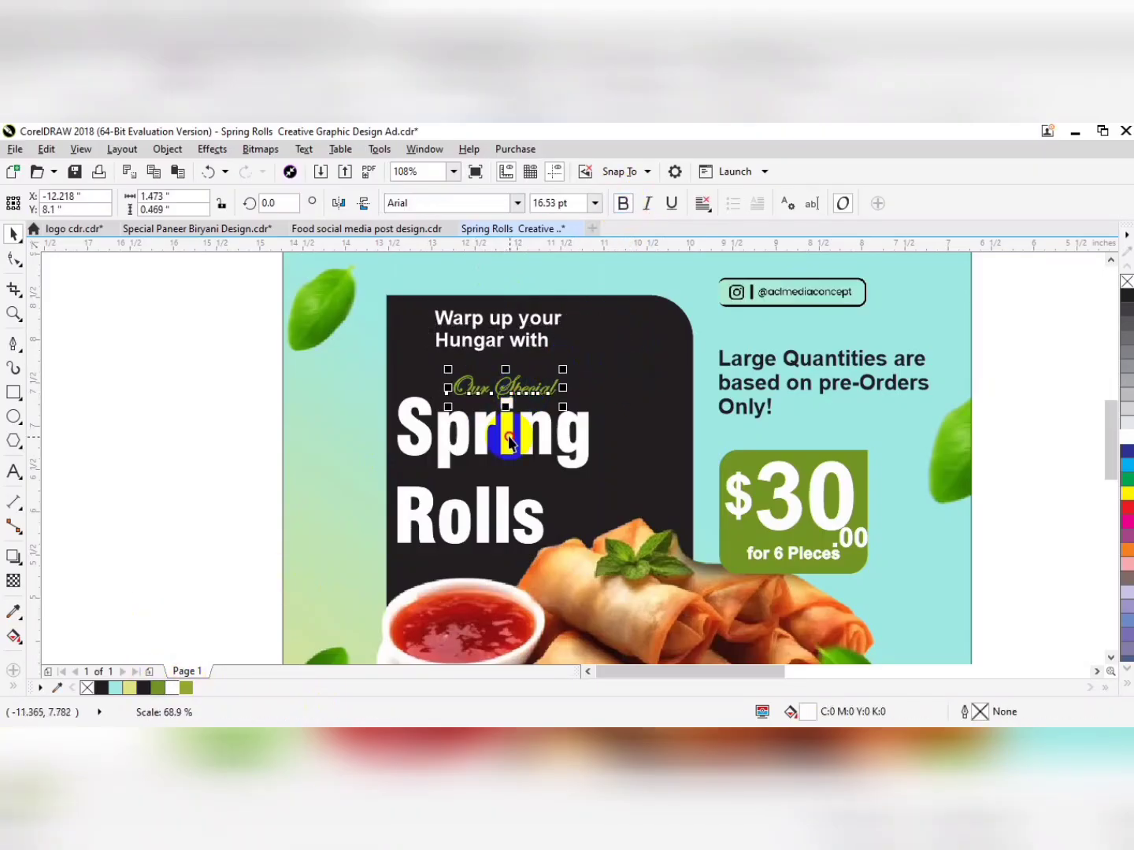
{"action": "left_click", "coordinate": [509, 434], "text": "shift"}
{"action": "left_click_drag", "start_coordinate": [510, 439], "coordinate": [490, 464]}
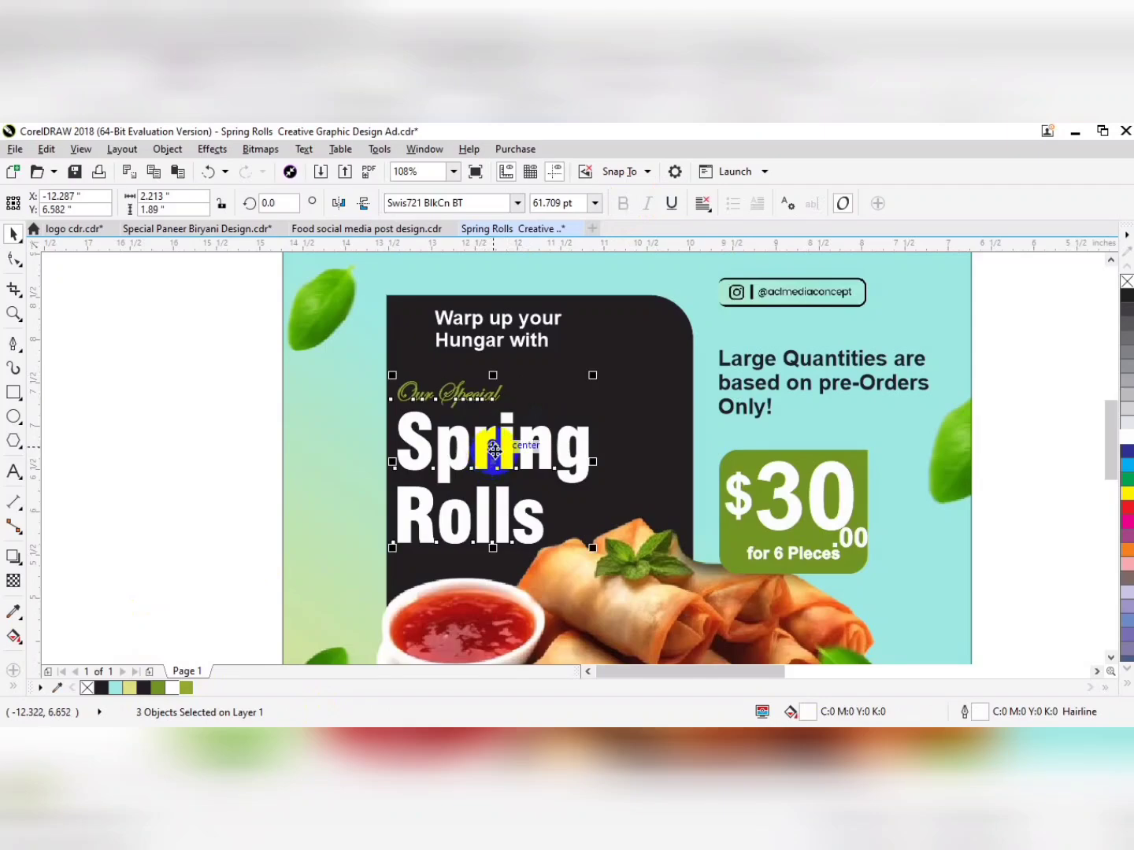
{"action": "key", "text": "ctrl+z"}
{"action": "left_click", "coordinate": [260, 393]}
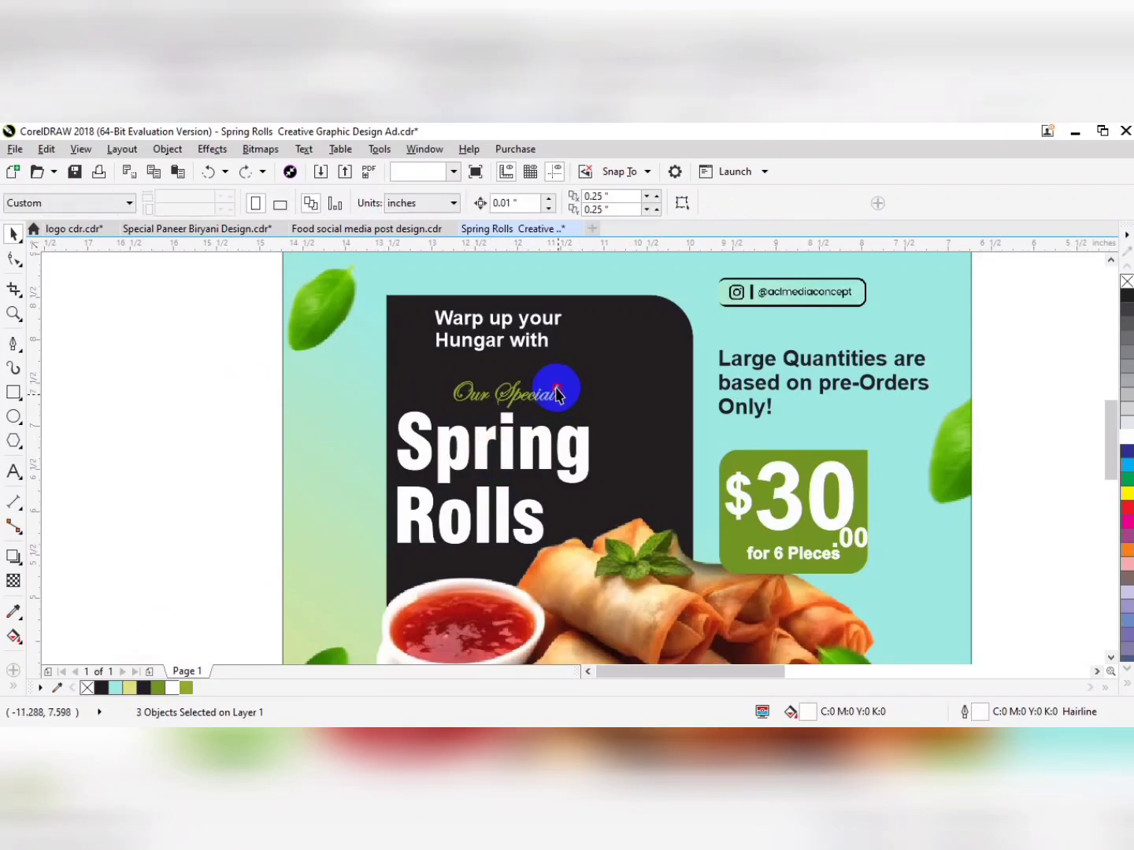
- Enlarge "Our Special" to about 38.6 pt and centre it horizontally over "Spring"
{"action": "left_click_drag", "start_coordinate": [562, 384], "coordinate": [599, 379]}
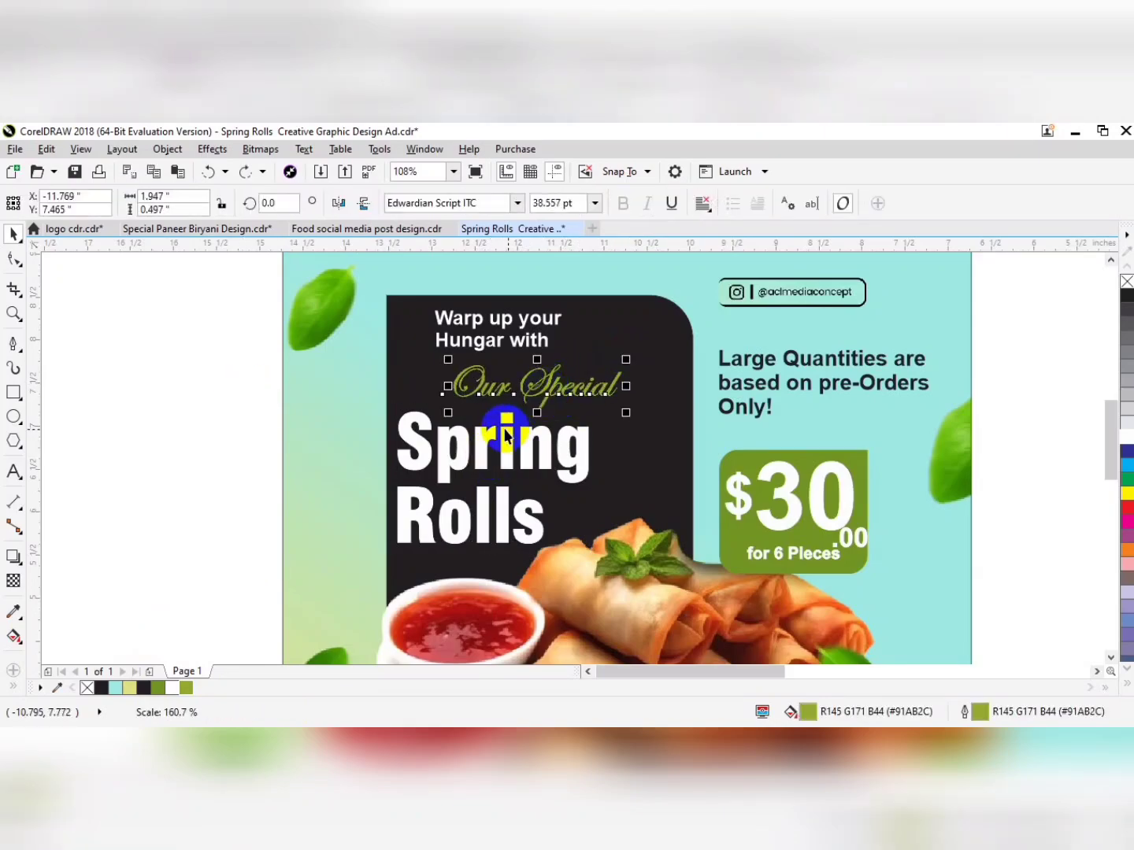
{"action": "left_click", "coordinate": [558, 442], "text": "shift"}
{"action": "key", "text": "e"}
{"action": "key", "text": "ctrl+z"}
{"action": "key", "text": "c"}
- Draw a rectangle about 3.7 by 1.0 inches below the ad's lower-left corner
{"action": "left_click_drag", "start_coordinate": [572, 445], "coordinate": [516, 357]}
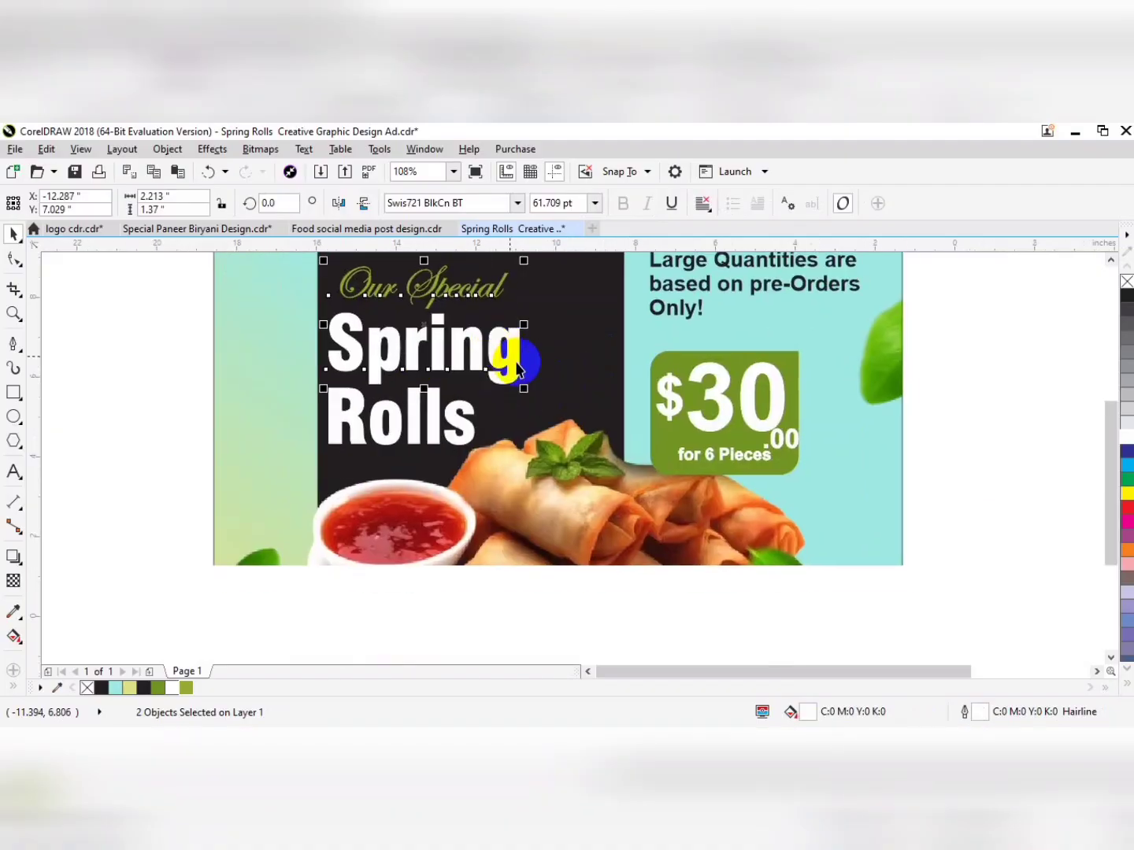
{"action": "scroll", "coordinate": [524, 361], "scroll_direction": "down", "scroll_amount": 2}
{"action": "left_click_drag", "start_coordinate": [585, 399], "coordinate": [496, 408]}
{"action": "left_click", "coordinate": [701, 508]}
{"action": "left_click_drag", "start_coordinate": [704, 512], "coordinate": [623, 462]}
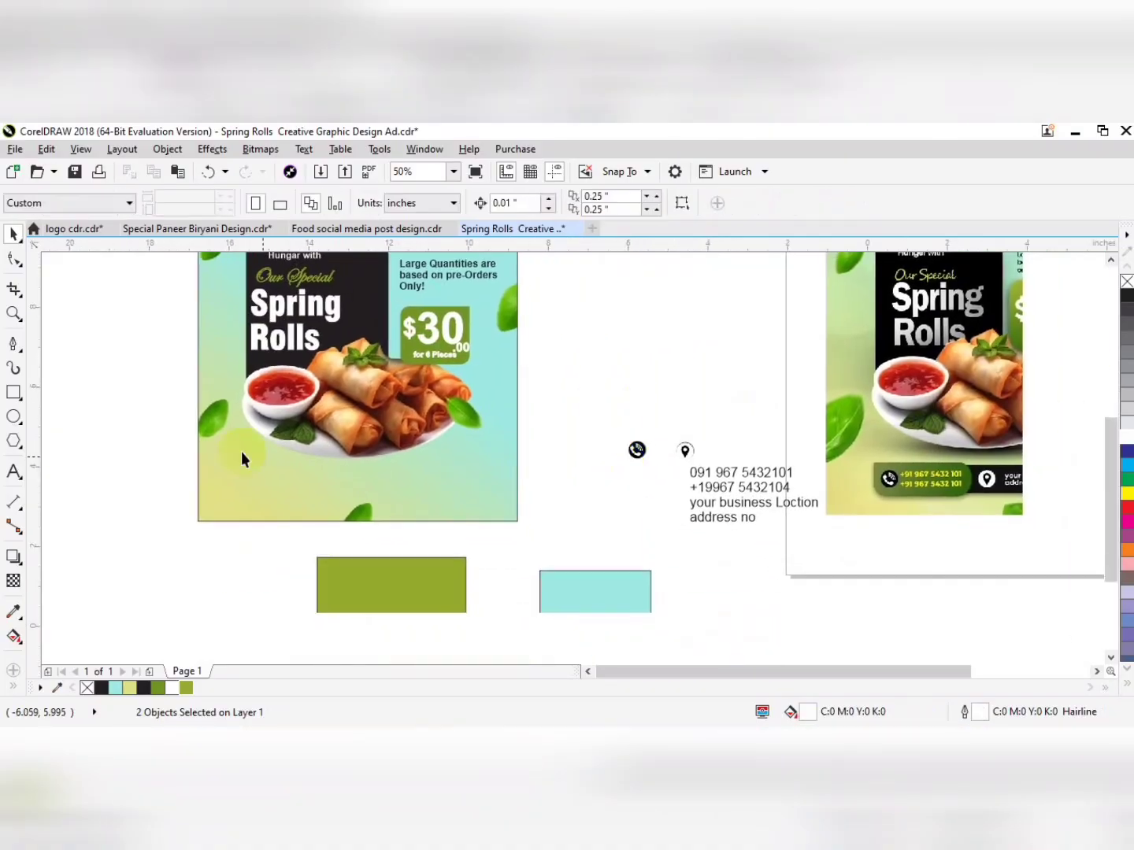
{"action": "left_click", "coordinate": [18, 392]}
{"action": "mouse_move", "coordinate": [134, 528]}
{"action": "left_mouse_down"}
{"action": "mouse_move", "coordinate": [265, 578]}
{"action": "mouse_move", "coordinate": [288, 572]}
{"action": "left_mouse_up"}
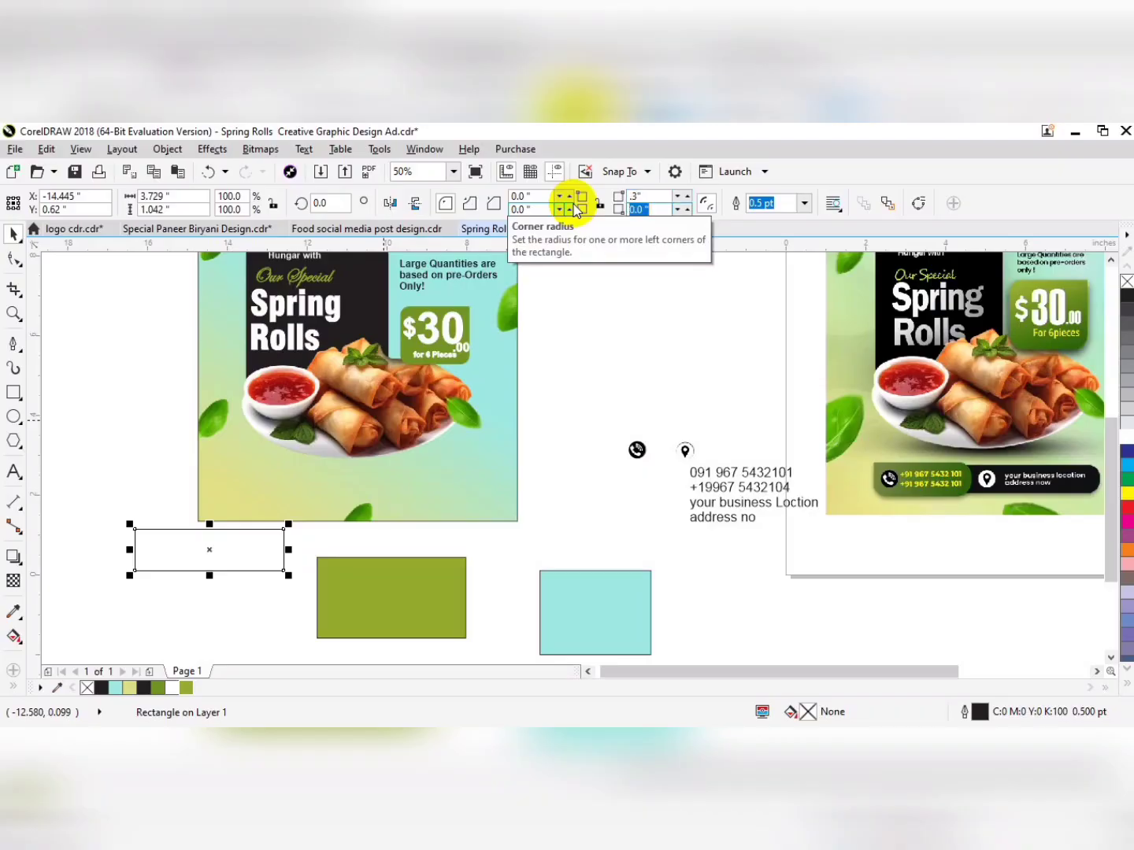
- Round only the lower-left corner of the new rectangle
{"action": "left_click_drag", "start_coordinate": [549, 210], "coordinate": [417, 214]}
{"action": "type", "text": "3"}
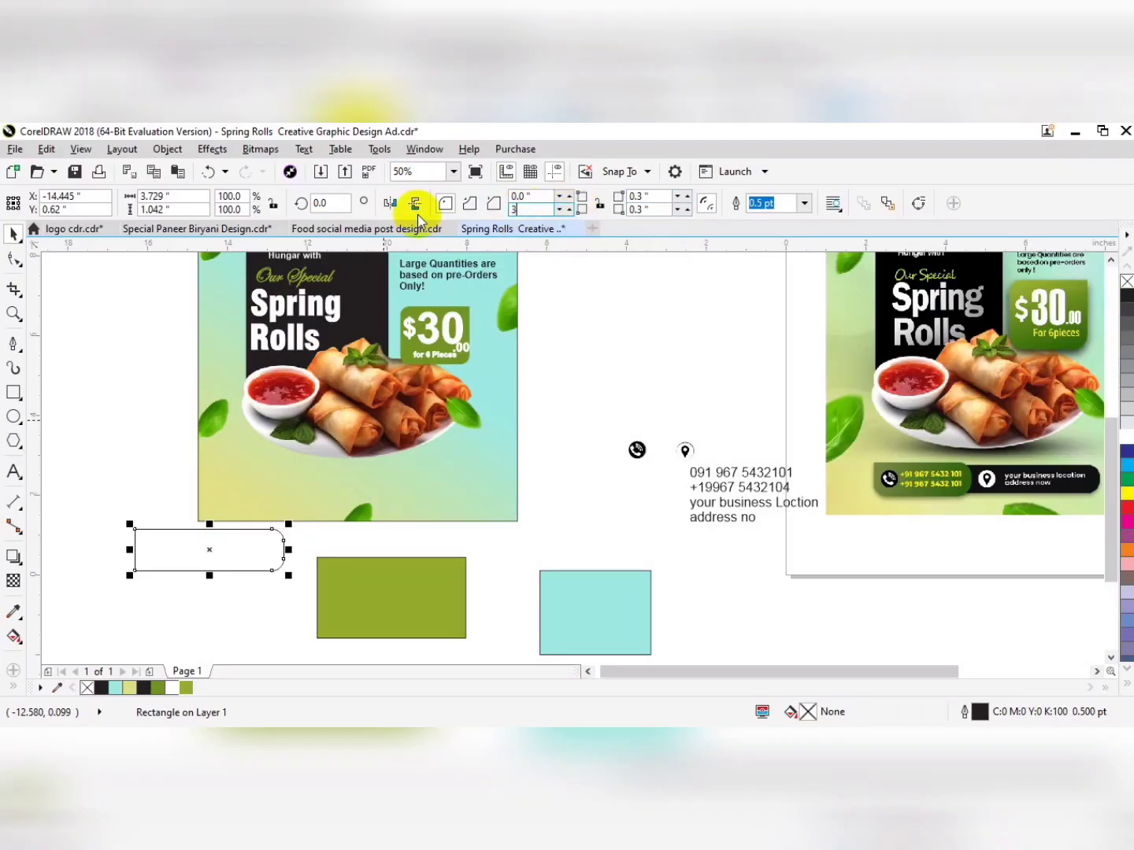
{"action": "key", "text": "Return"}
{"action": "key", "text": "F10"}
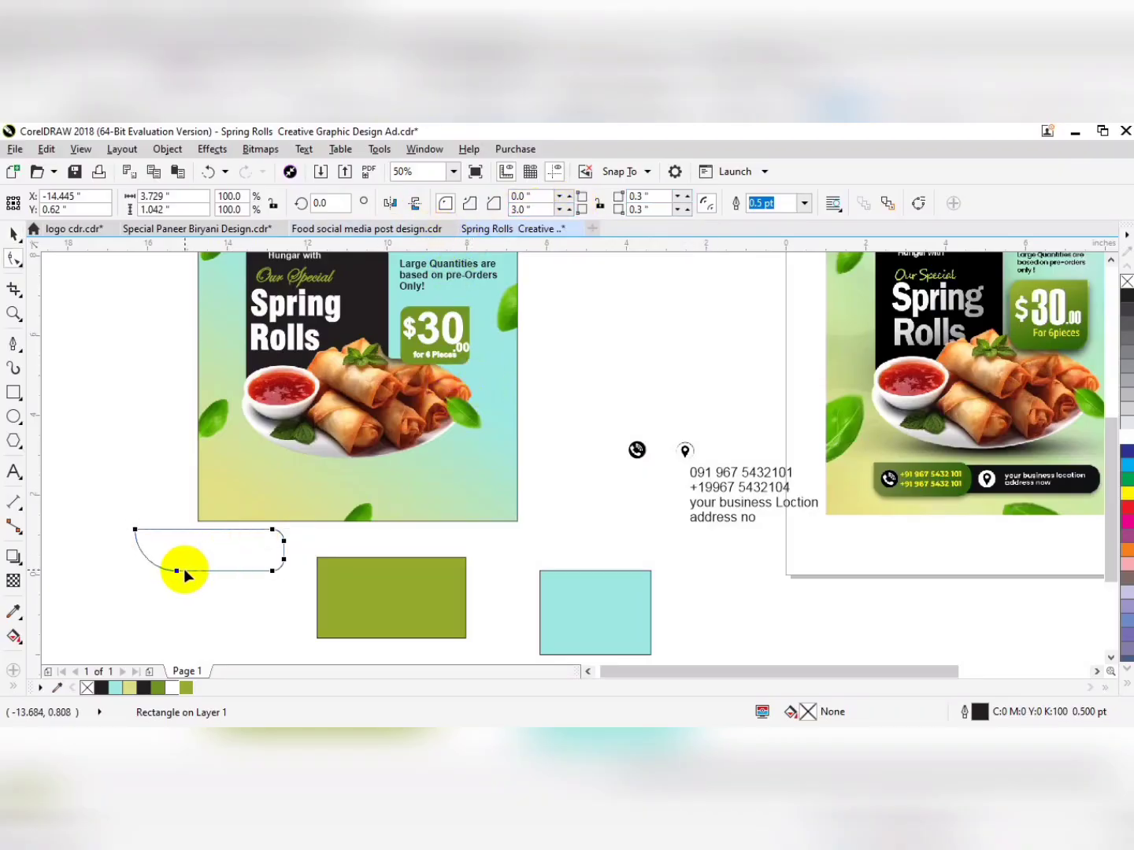
{"action": "left_click_drag", "start_coordinate": [158, 567], "coordinate": [158, 566]}
{"action": "key", "text": "space"}
- Scale the rectangle to about 78.2%, place it below the plate at the ad's lower left and colour it #91AB2C
{"action": "left_click_drag", "start_coordinate": [284, 570], "coordinate": [272, 490]}
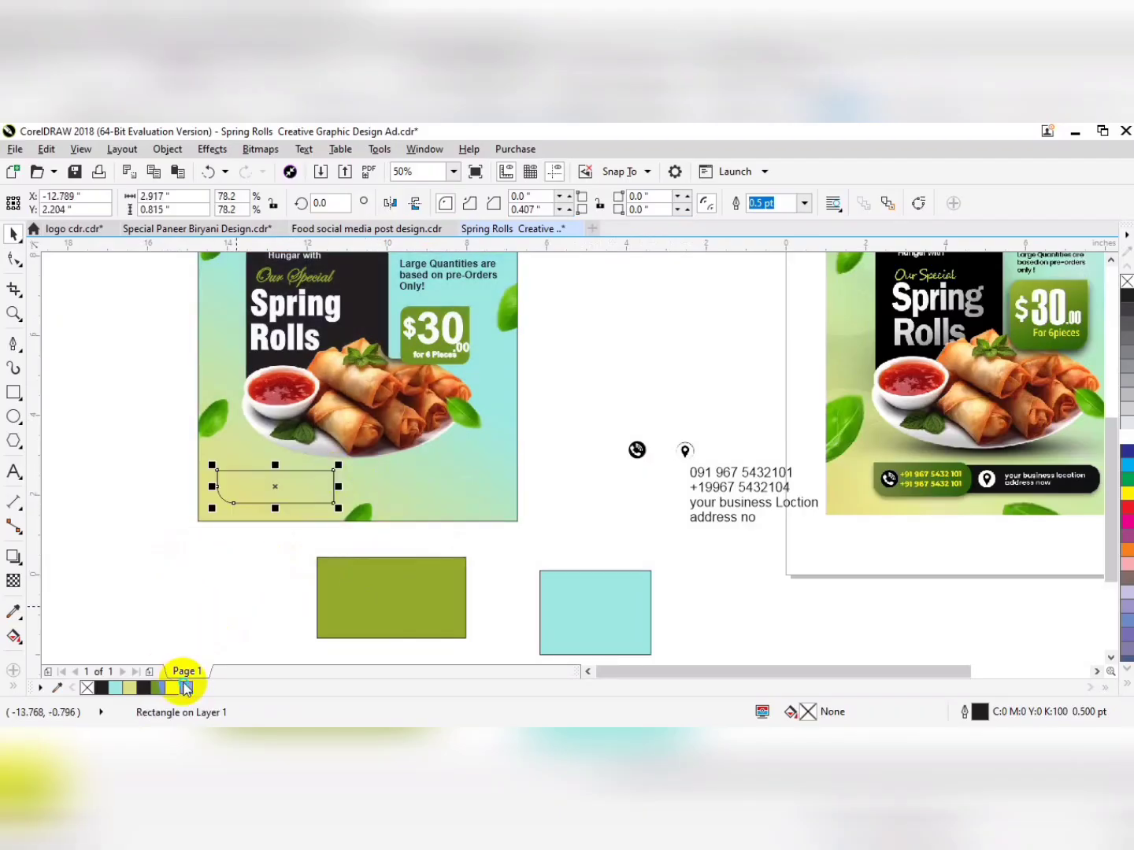
{"action": "left_click_drag", "start_coordinate": [185, 686], "coordinate": [319, 483]}
- Round the two right-hand corners of the green contact panel with a radius of 0.3 inches
{"action": "left_click", "coordinate": [638, 195]}
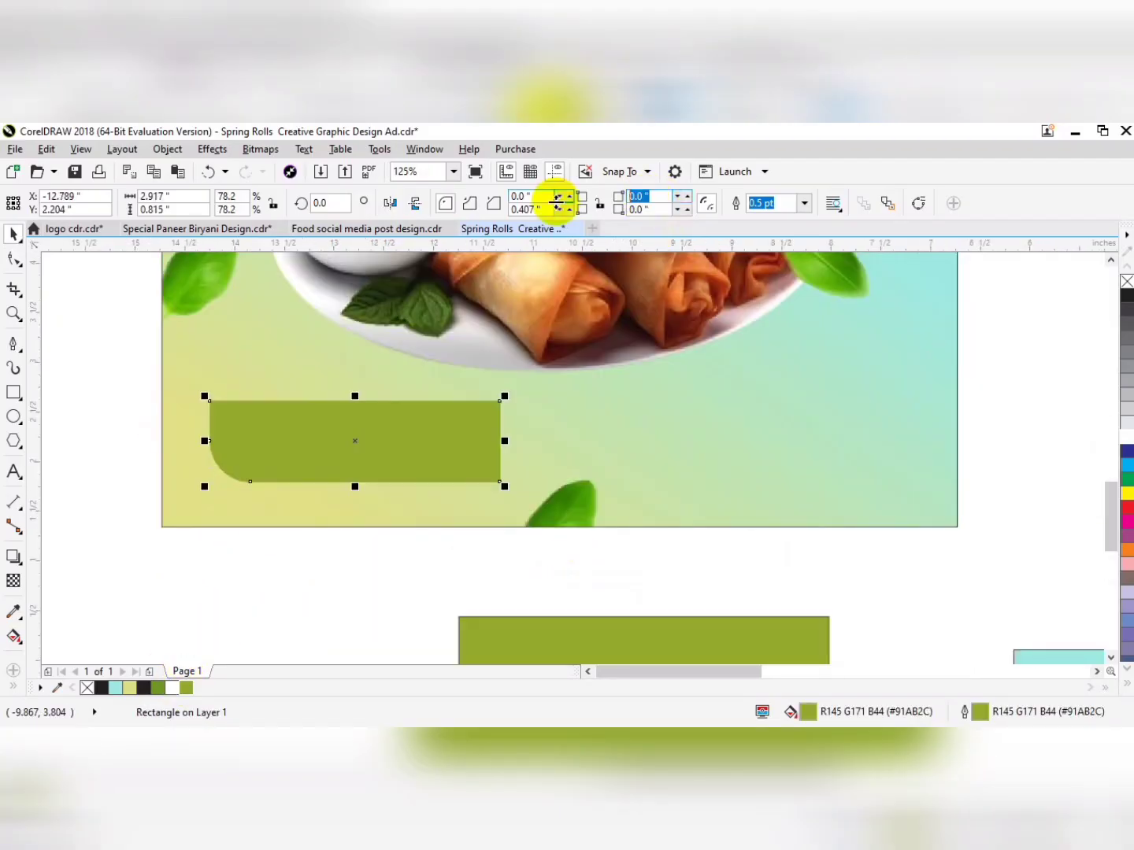
{"action": "type", "text": "0.3"}
{"action": "key", "text": "Return"}
- Draw a rounded rectangle about 4.8 by 0.8 inches extending right from the green panel, place it behind that panel and fill it black
{"action": "left_click_drag", "start_coordinate": [434, 402], "coordinate": [907, 478]}
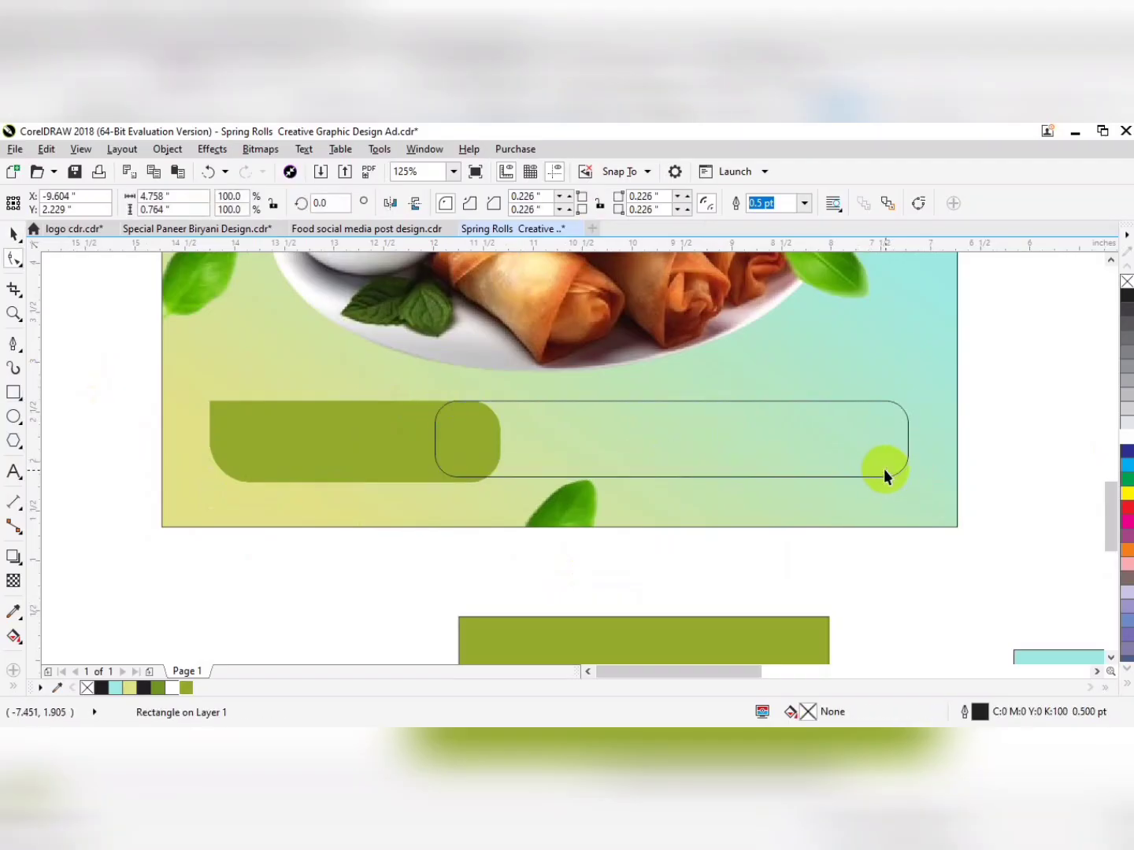
{"action": "key", "text": "space"}
{"action": "left_click", "coordinate": [348, 459]}
{"action": "key", "text": "shift+Page_Up"}
{"action": "key", "text": "Tab"}
{"action": "left_click", "coordinate": [1127, 296]}
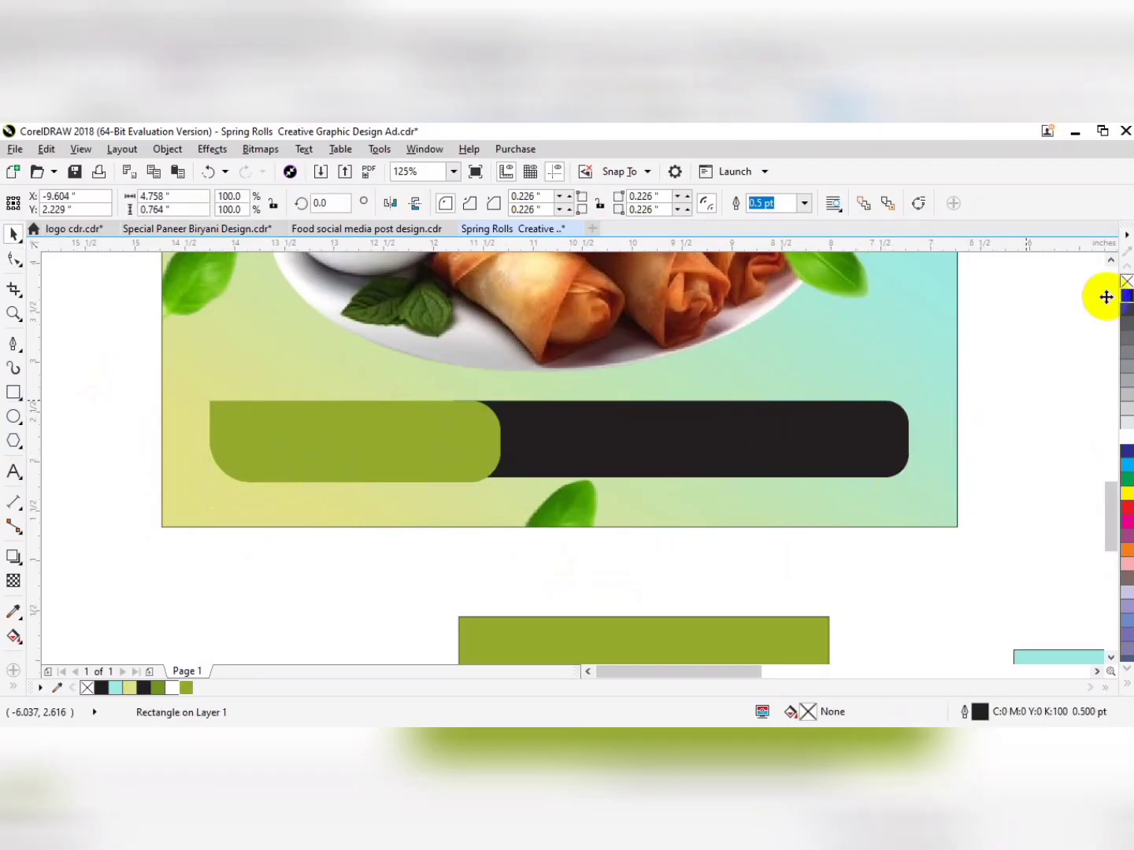
- Move the two phone number lines onto the green contact panel
{"action": "scroll", "coordinate": [562, 444], "scroll_direction": "down", "scroll_amount": 2}
{"action": "left_click", "coordinate": [808, 420]}
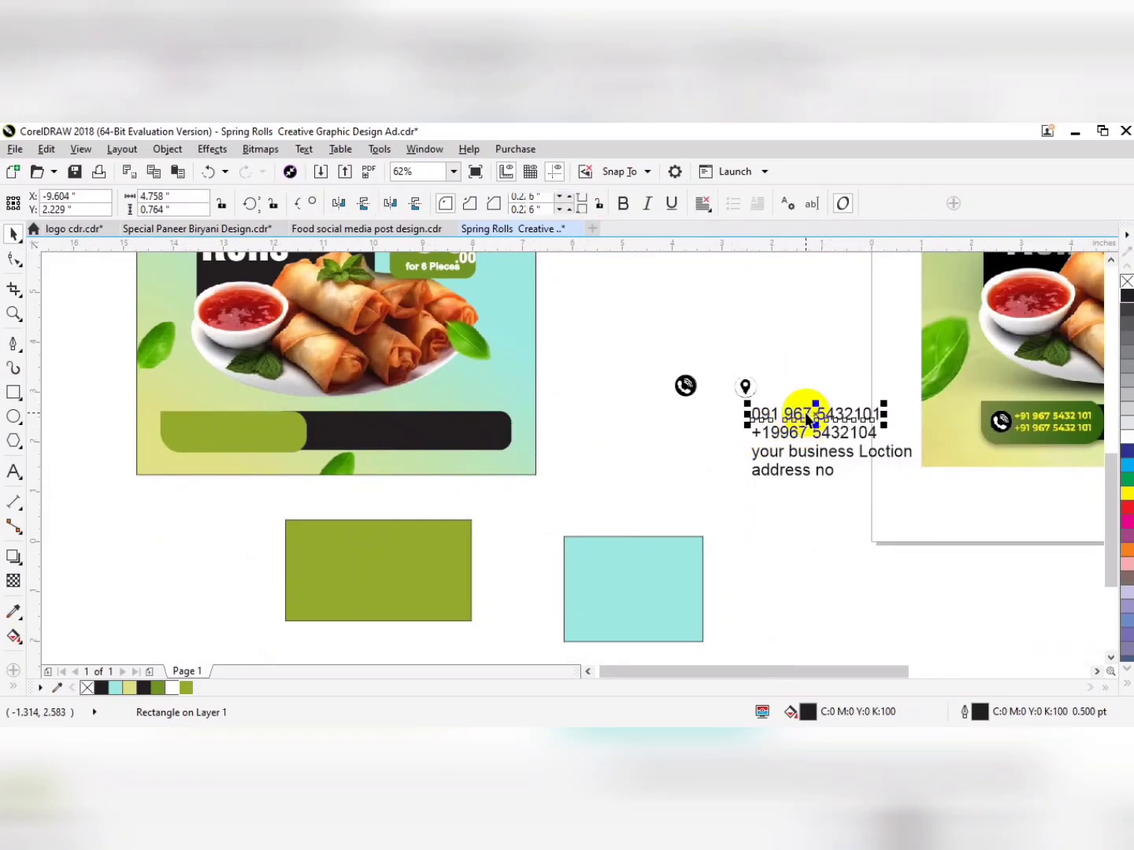
{"action": "left_click_drag", "start_coordinate": [809, 421], "coordinate": [251, 436]}
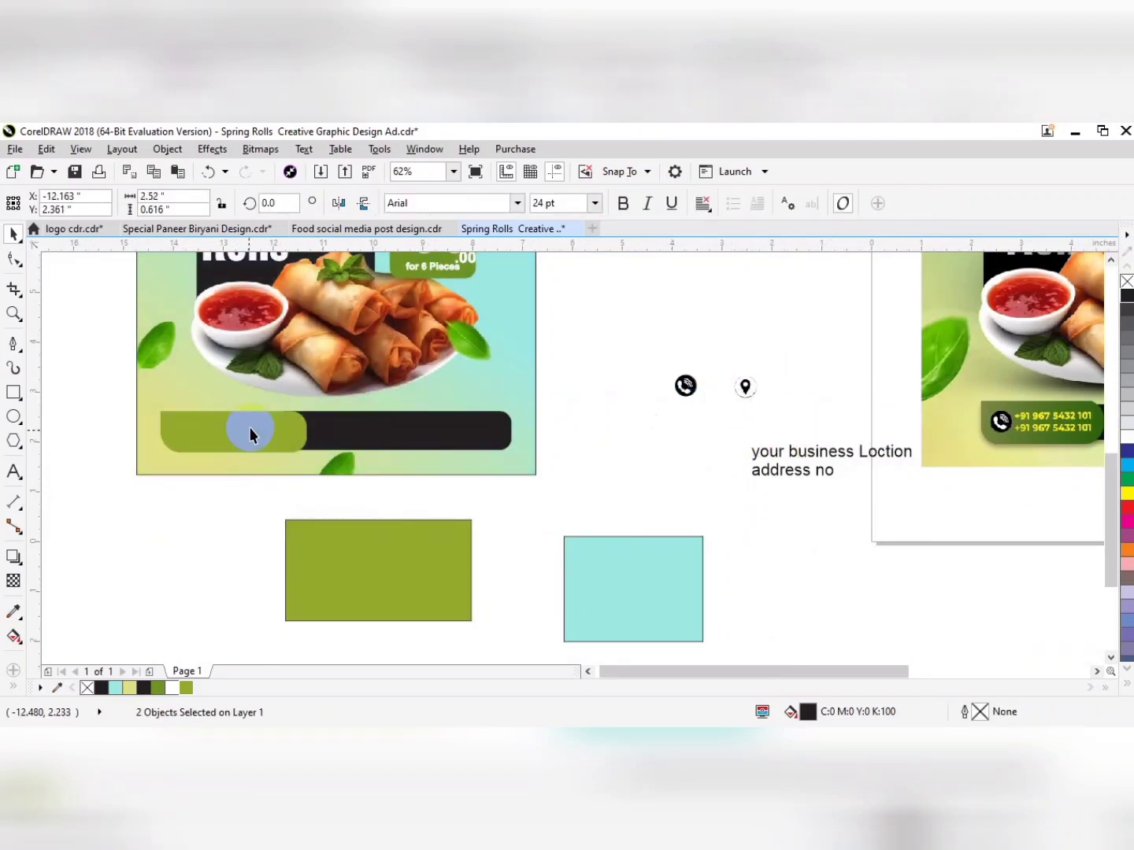
{"action": "scroll", "coordinate": [185, 463], "scroll_direction": "up", "scroll_amount": 4}
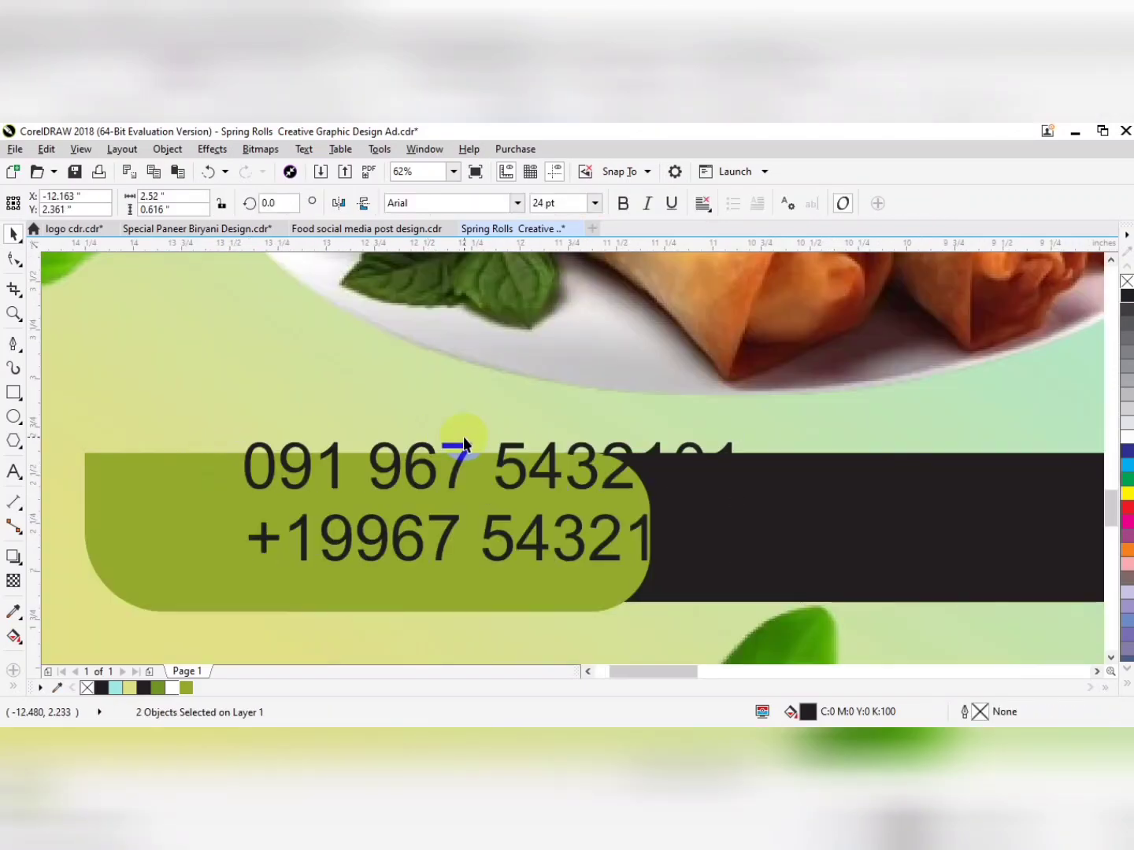
- Set the phone numbers in a heavy condensed font, shrink them to fit the green panel and colour them yellow
{"action": "left_click", "coordinate": [519, 206]}
{"action": "left_click", "coordinate": [453, 272]}
{"action": "left_click_drag", "start_coordinate": [734, 437], "coordinate": [417, 442]}
{"action": "left_click", "coordinate": [1126, 493]}
- Place the phone icon before the phone numbers on the green panel and remove the numbers' outline
{"action": "scroll", "coordinate": [587, 444], "scroll_direction": "down", "scroll_amount": 2}
{"action": "left_click_drag", "start_coordinate": [851, 360], "coordinate": [636, 401]}
{"action": "left_click_drag", "start_coordinate": [903, 433], "coordinate": [124, 499]}
{"action": "left_click_drag", "start_coordinate": [241, 500], "coordinate": [605, 485]}
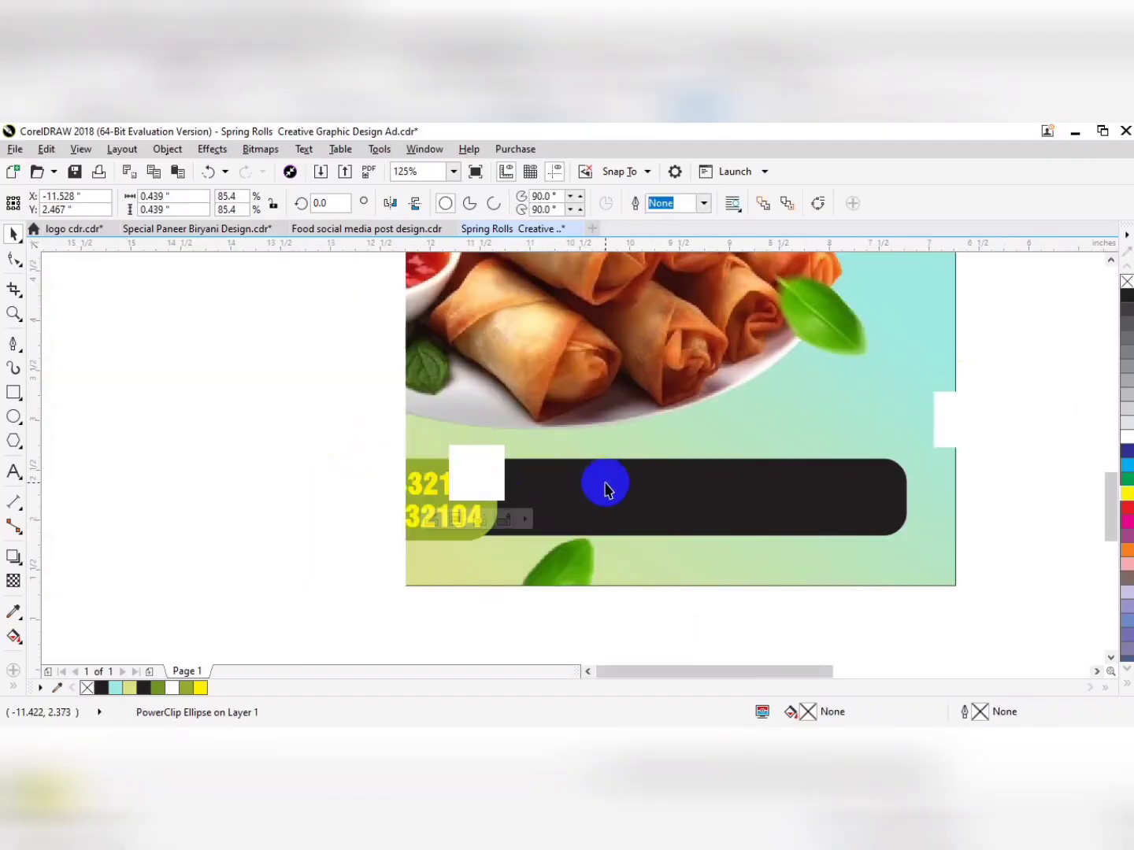
{"action": "left_click_drag", "start_coordinate": [493, 459], "coordinate": [237, 483]}
{"action": "left_click", "coordinate": [344, 481]}
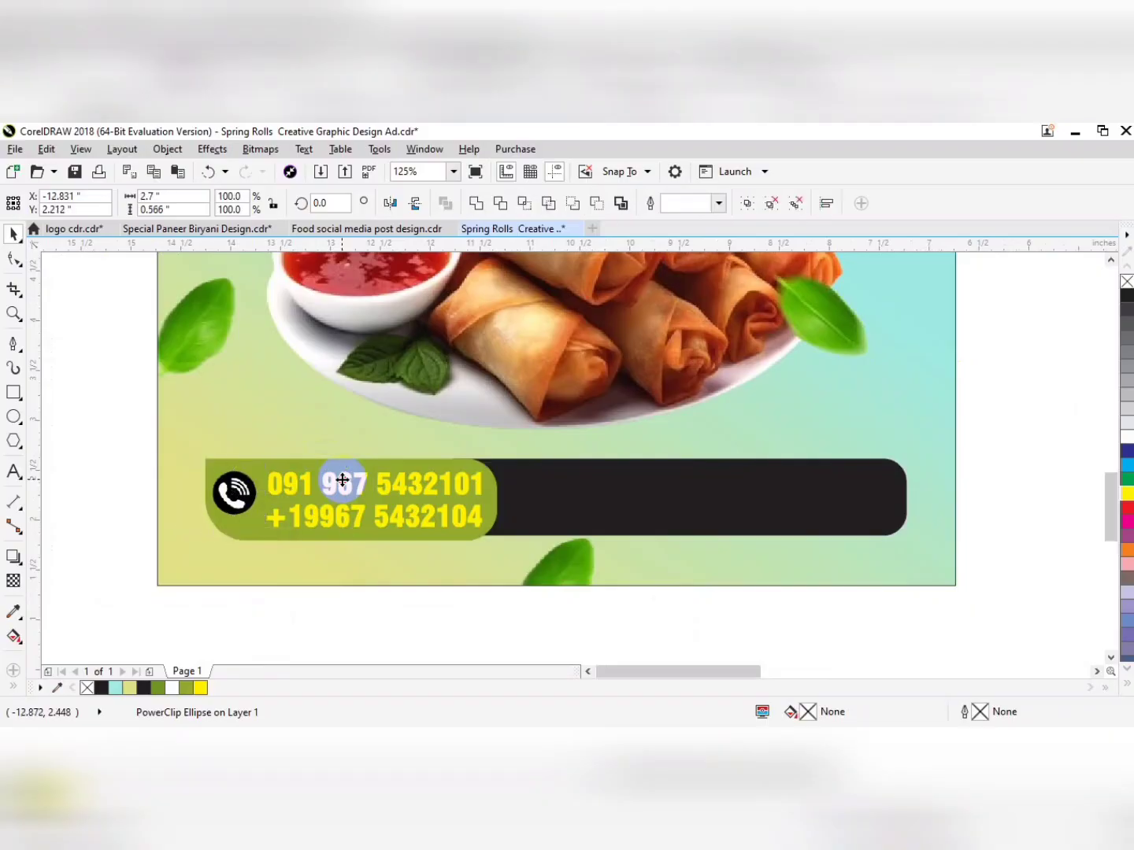
{"action": "left_click", "coordinate": [377, 487]}
{"action": "right_click", "coordinate": [1127, 283]}
- Move both lines of the business location text together onto the black contact bar
{"action": "left_click_drag", "start_coordinate": [819, 400], "coordinate": [611, 414]}
{"action": "scroll", "coordinate": [607, 389], "scroll_direction": "down", "scroll_amount": 1}
{"action": "left_click_drag", "start_coordinate": [758, 461], "coordinate": [388, 428]}
{"action": "key", "text": "ctrl+z"}
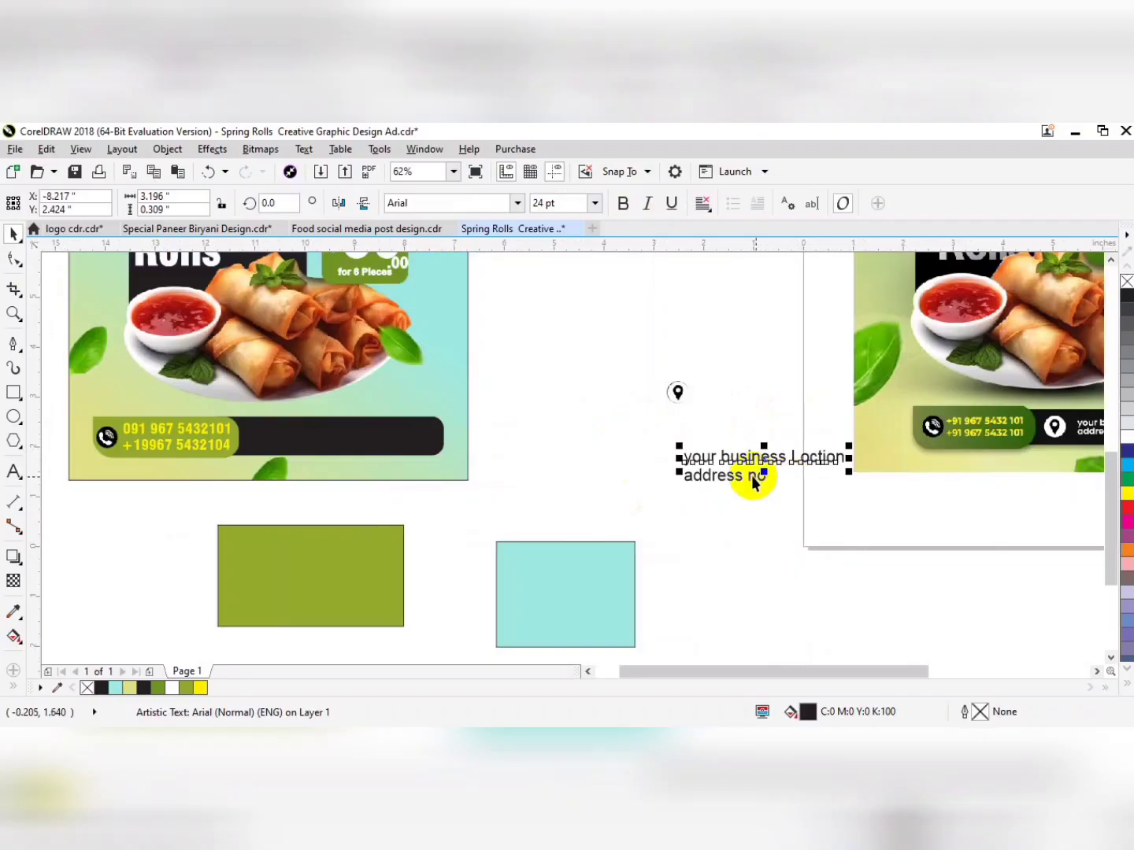
{"action": "left_click_drag", "start_coordinate": [628, 432], "coordinate": [875, 501]}
{"action": "left_click_drag", "start_coordinate": [759, 469], "coordinate": [386, 429]}
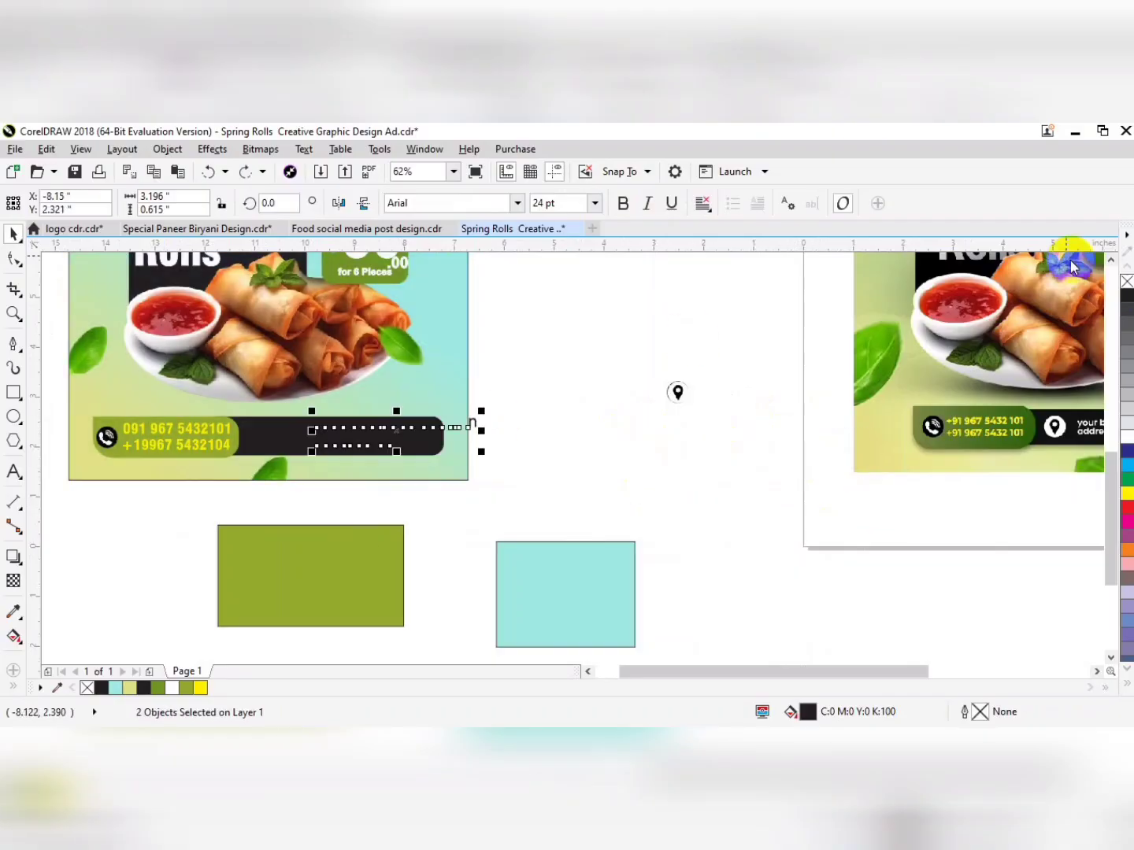
- Set the location text in white Swis721 BlkCn BT and scale it down to fit inside the black bar
{"action": "left_click", "coordinate": [516, 203]}
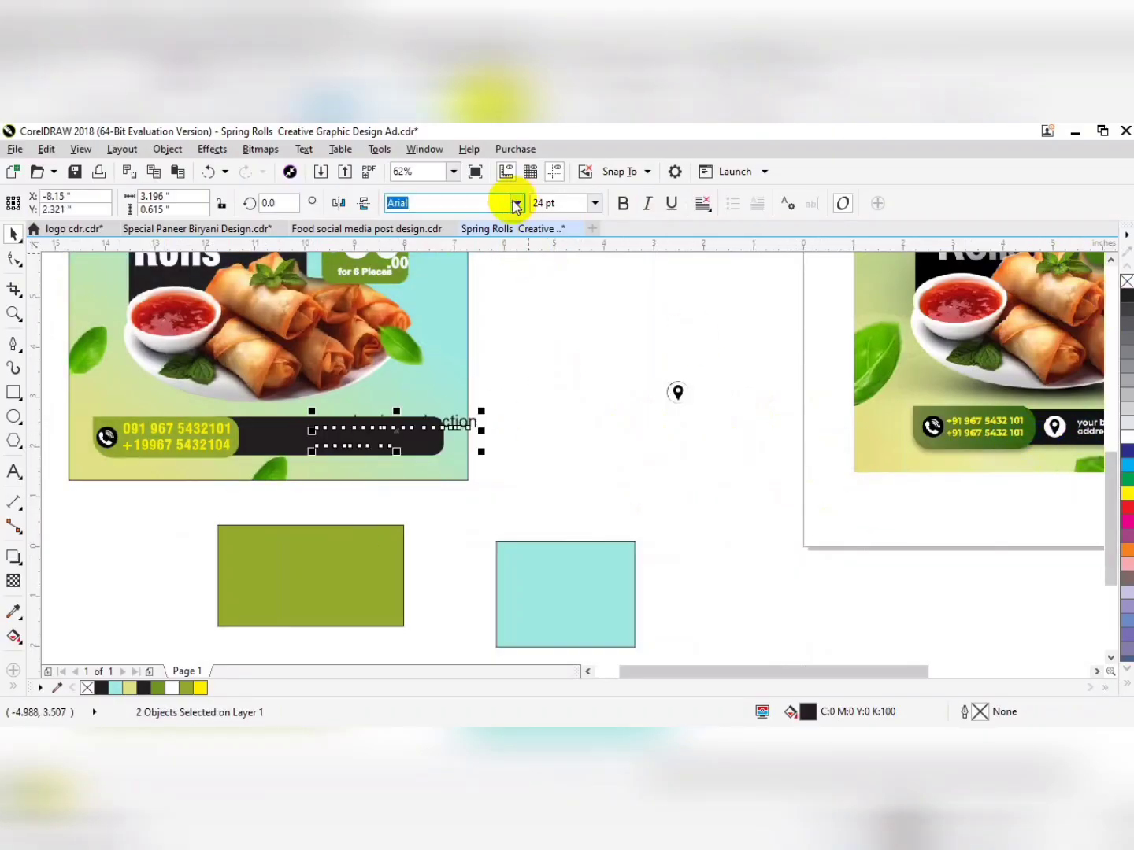
{"action": "left_click", "coordinate": [471, 255]}
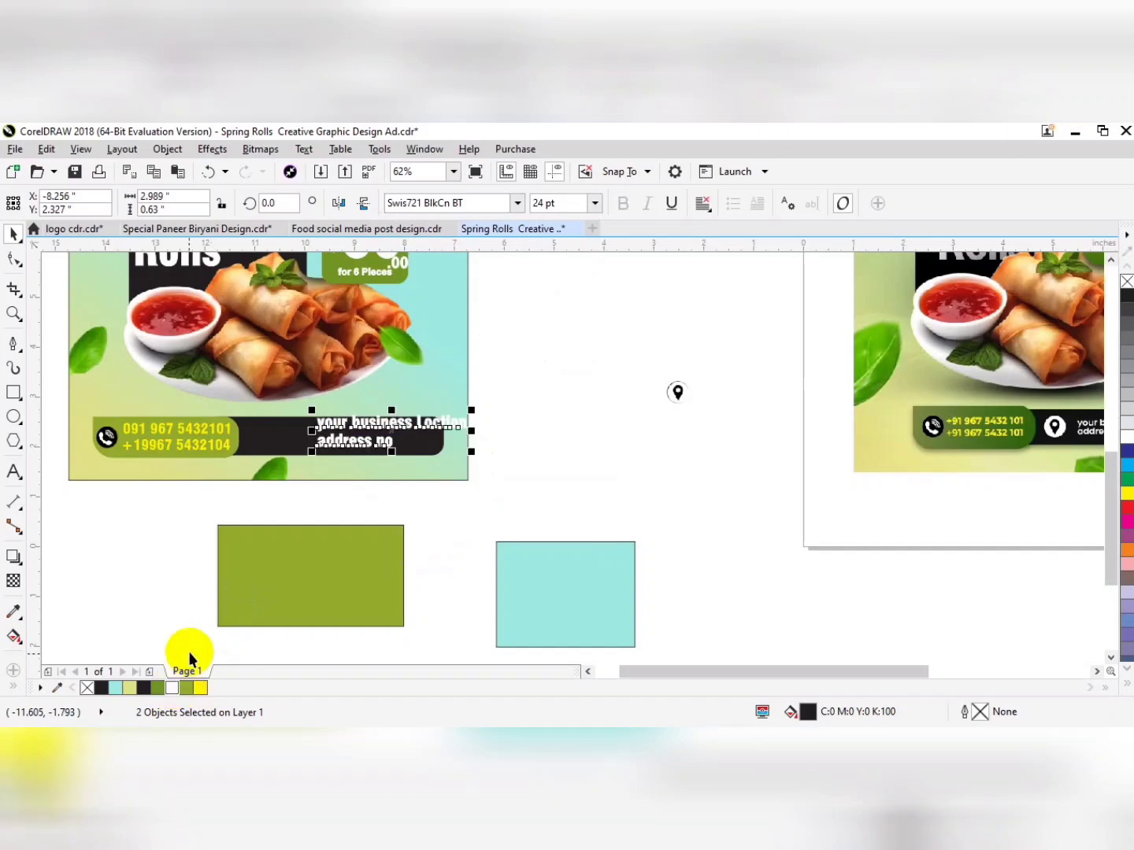
{"action": "scroll", "coordinate": [322, 409], "scroll_direction": "up", "scroll_amount": 5}
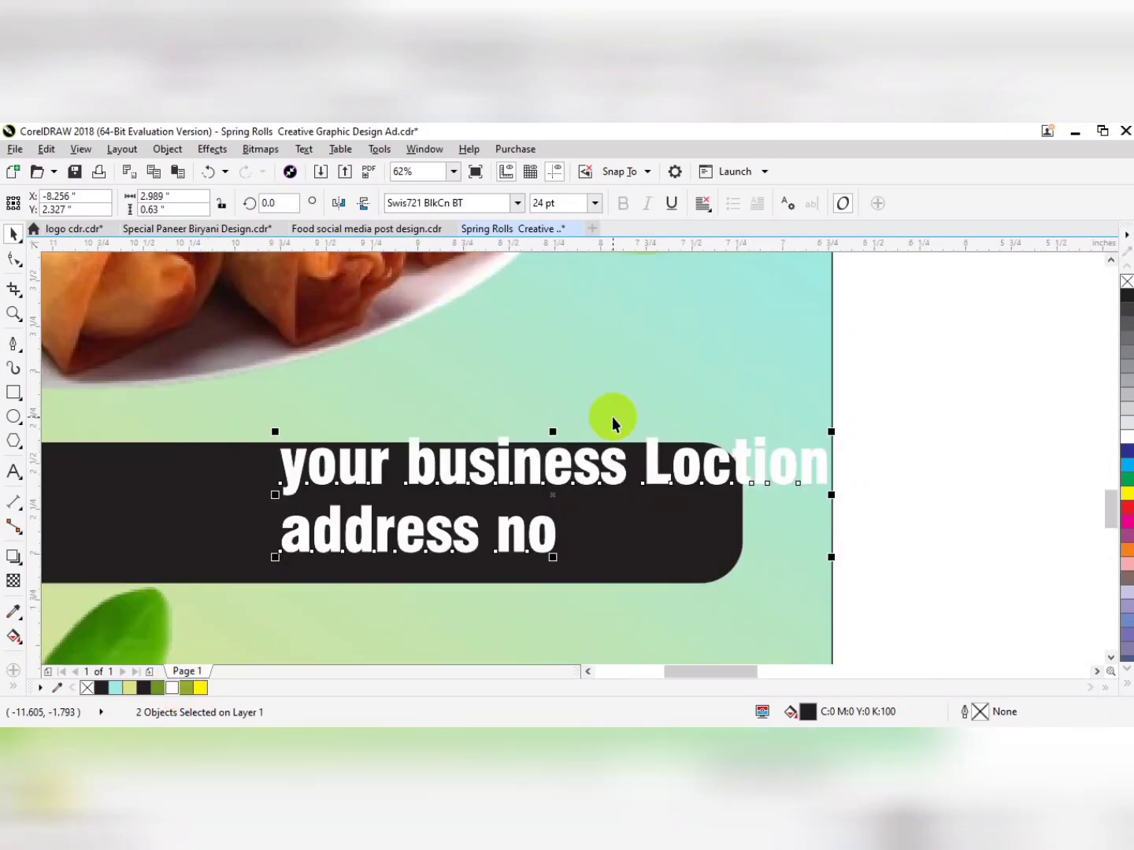
{"action": "left_click_drag", "start_coordinate": [831, 430], "coordinate": [695, 453]}
- Align the location text within the black bar and place the location icon before it, vertically centred on the text
{"action": "left_click", "coordinate": [669, 538], "text": "shift"}
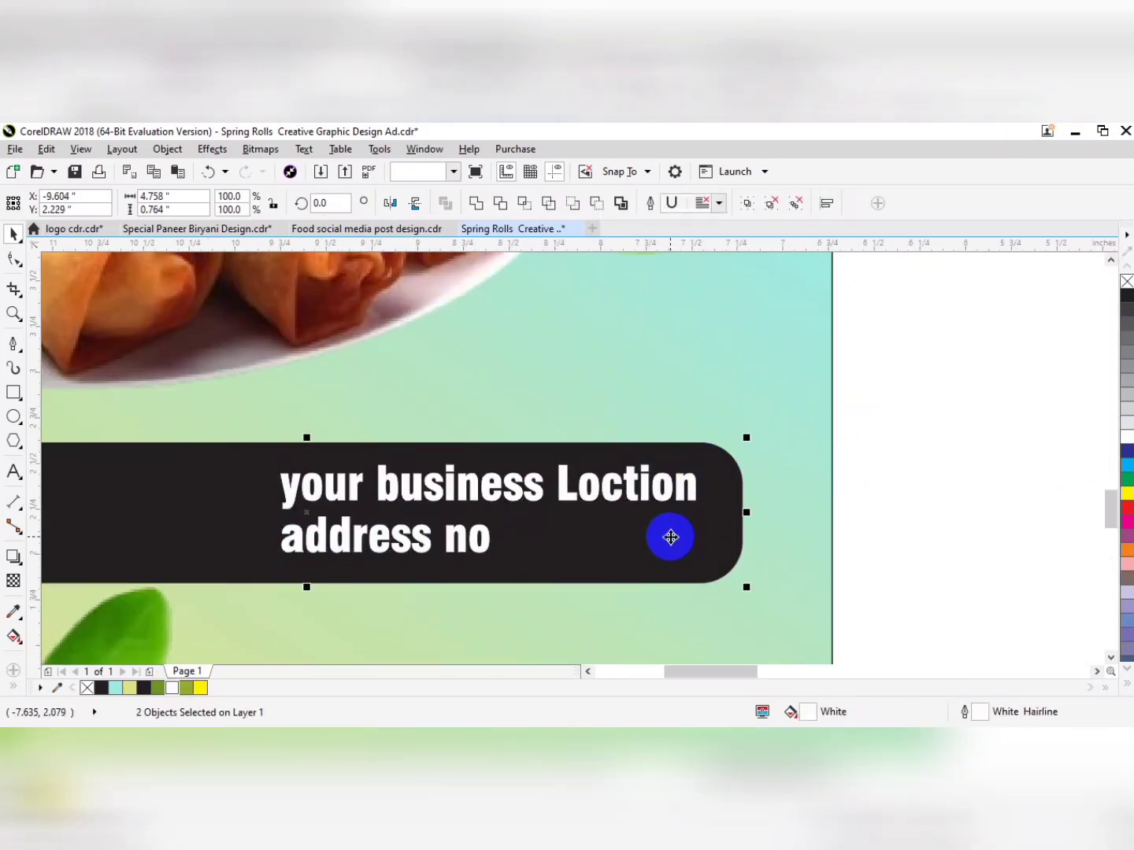
{"action": "key", "text": "r"}
{"action": "left_click", "coordinate": [670, 536], "text": "shift"}
{"action": "left_click_drag", "start_coordinate": [321, 464], "coordinate": [245, 474]}
{"action": "scroll", "coordinate": [550, 450], "scroll_direction": "down", "scroll_amount": 2}
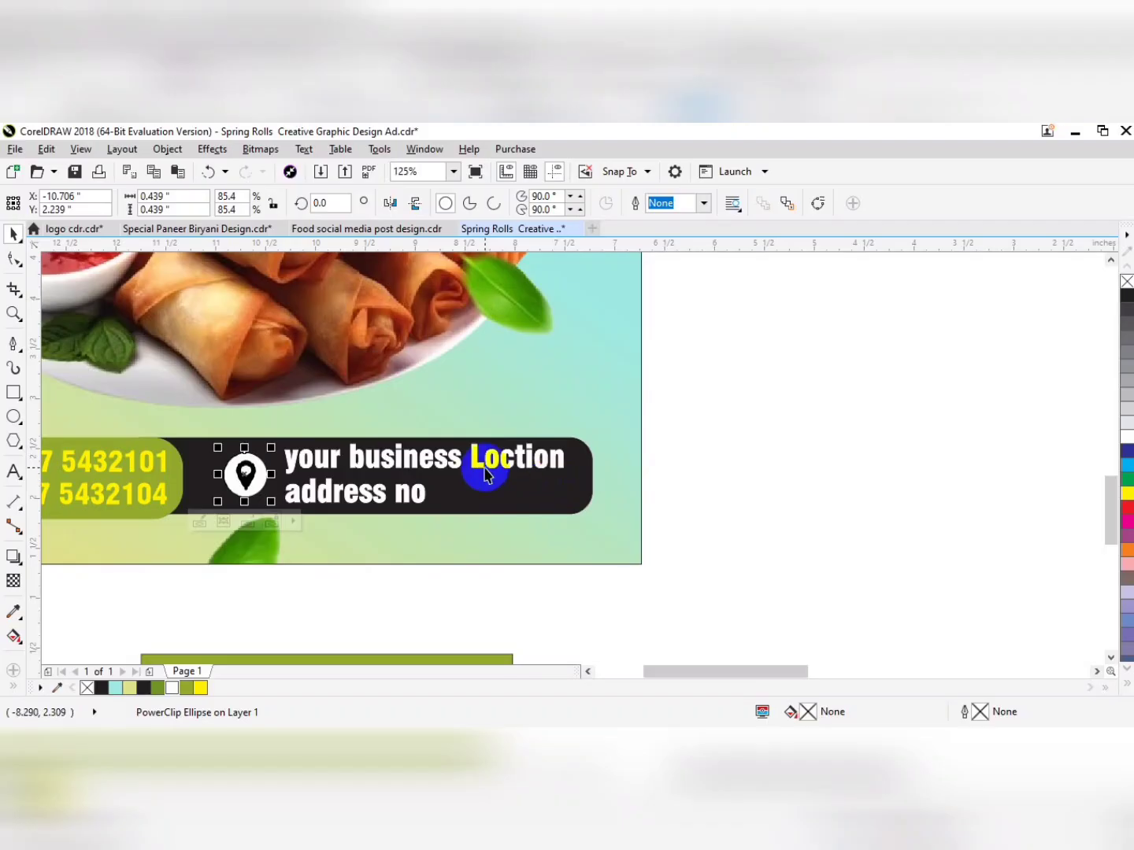
{"action": "left_click", "coordinate": [485, 470]}
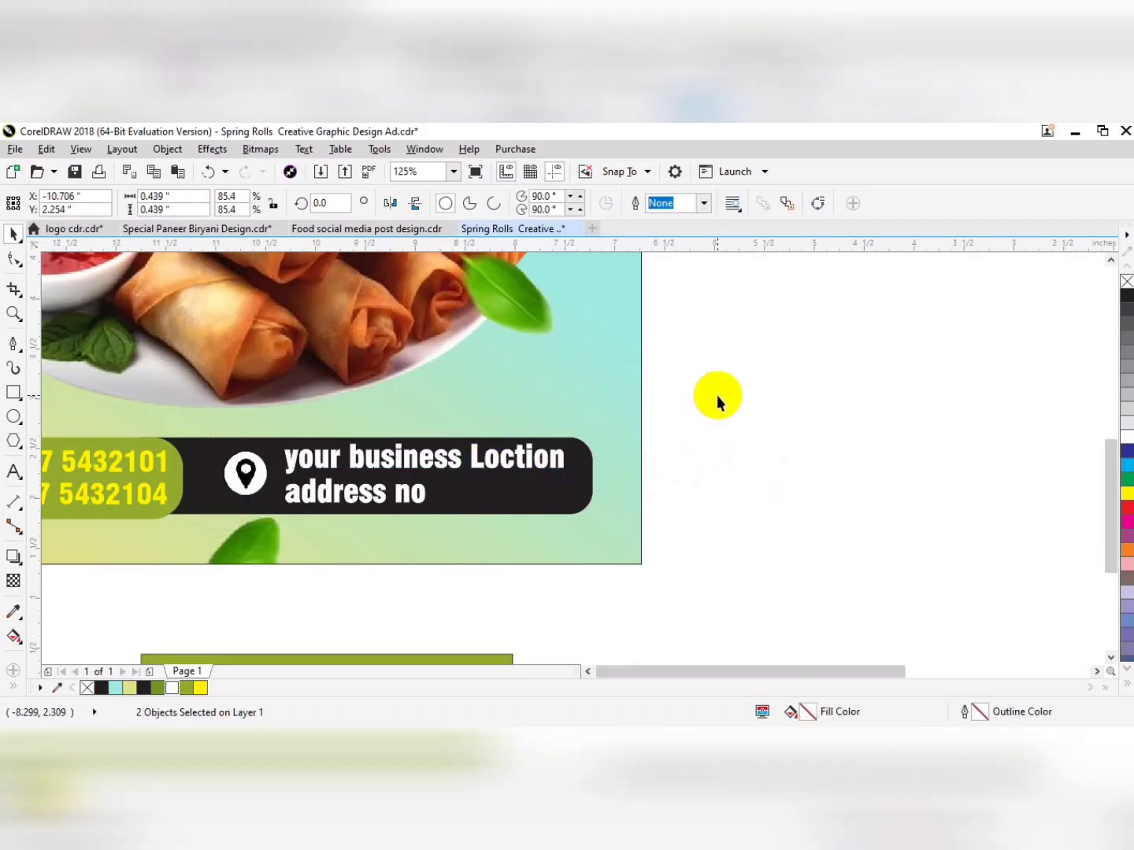
- Delete the leftover green and cyan colour sample rectangles below the ad
{"action": "scroll", "coordinate": [725, 377], "scroll_direction": "down", "scroll_amount": 2}
{"action": "left_click", "coordinate": [518, 634]}
{"action": "left_click", "coordinate": [705, 649], "text": "shift"}
{"action": "key", "text": "Delete"}
- Remove the outline of the ad's background and move the whole ad close to the reference design
{"action": "left_click_drag", "start_coordinate": [708, 391], "coordinate": [470, 395]}
{"action": "scroll", "coordinate": [699, 488], "scroll_direction": "down", "scroll_amount": 1}
{"action": "left_click", "coordinate": [433, 424]}
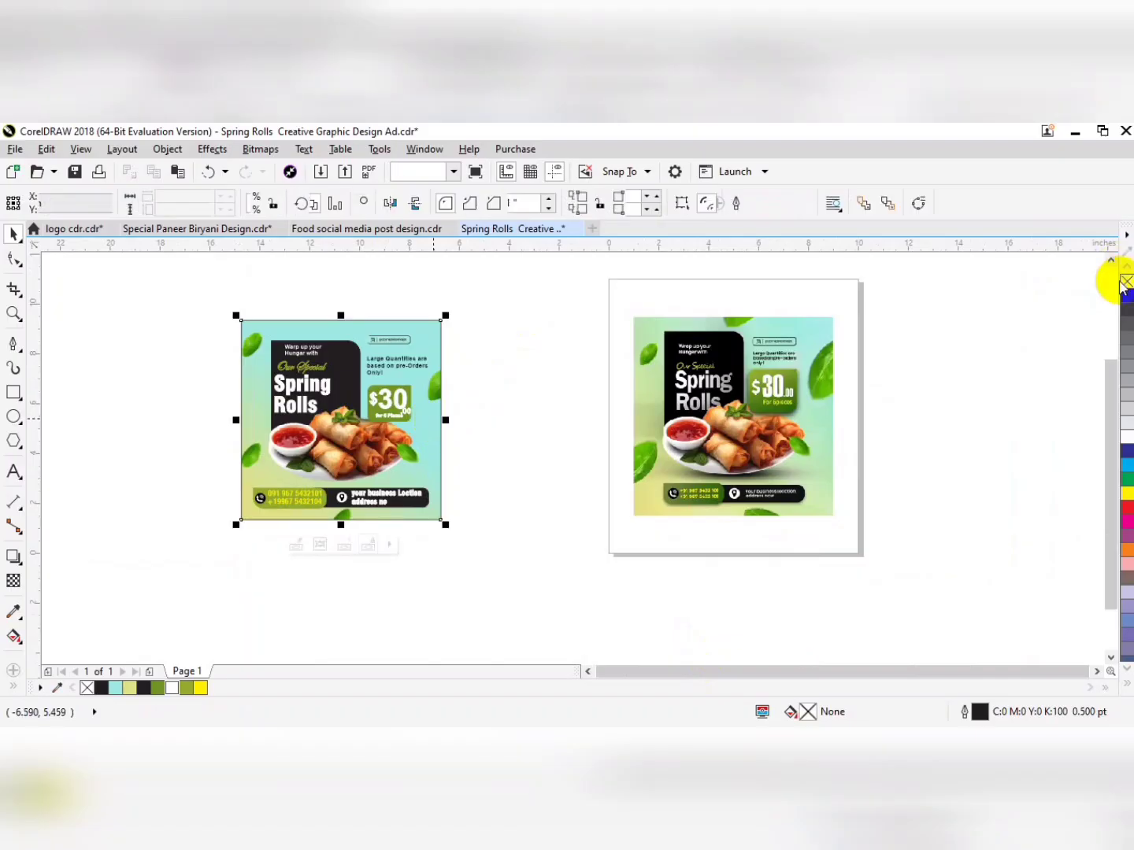
{"action": "left_click_drag", "start_coordinate": [169, 569], "coordinate": [170, 567]}
{"action": "left_click_drag", "start_coordinate": [321, 396], "coordinate": [477, 396]}
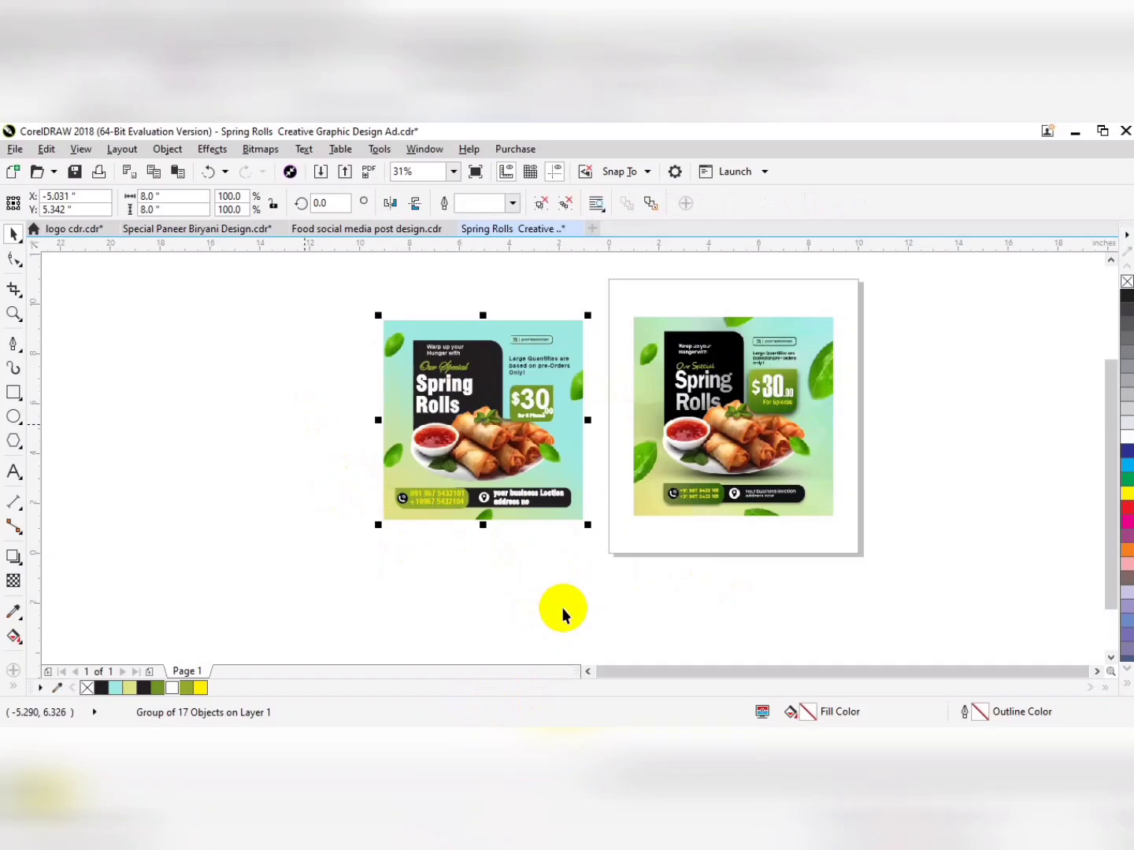
- Group all of the ad's objects, including the round logo, and preview the design full screen
{"action": "left_click_drag", "start_coordinate": [358, 582], "coordinate": [676, 300]}
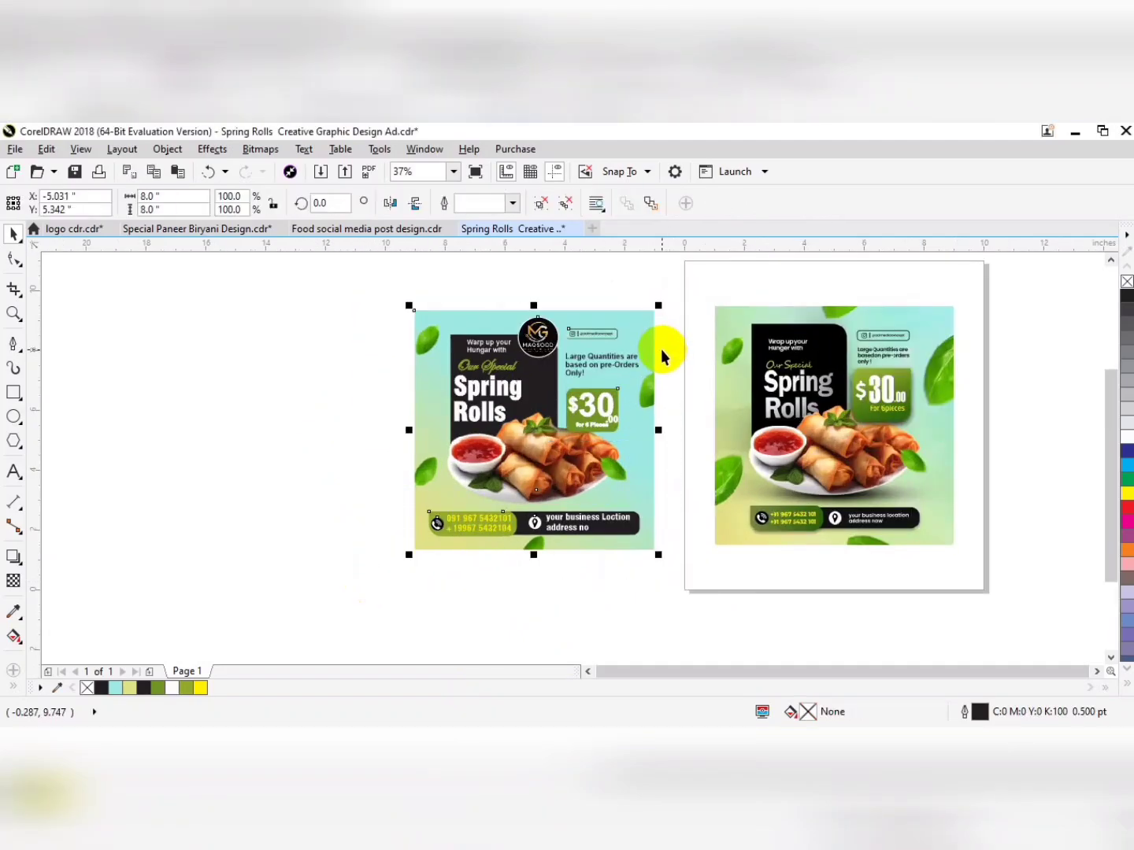
{"action": "key", "text": "ctrl+g"}
{"action": "key", "text": "shift+F2"}
{"action": "key", "text": "F9"}
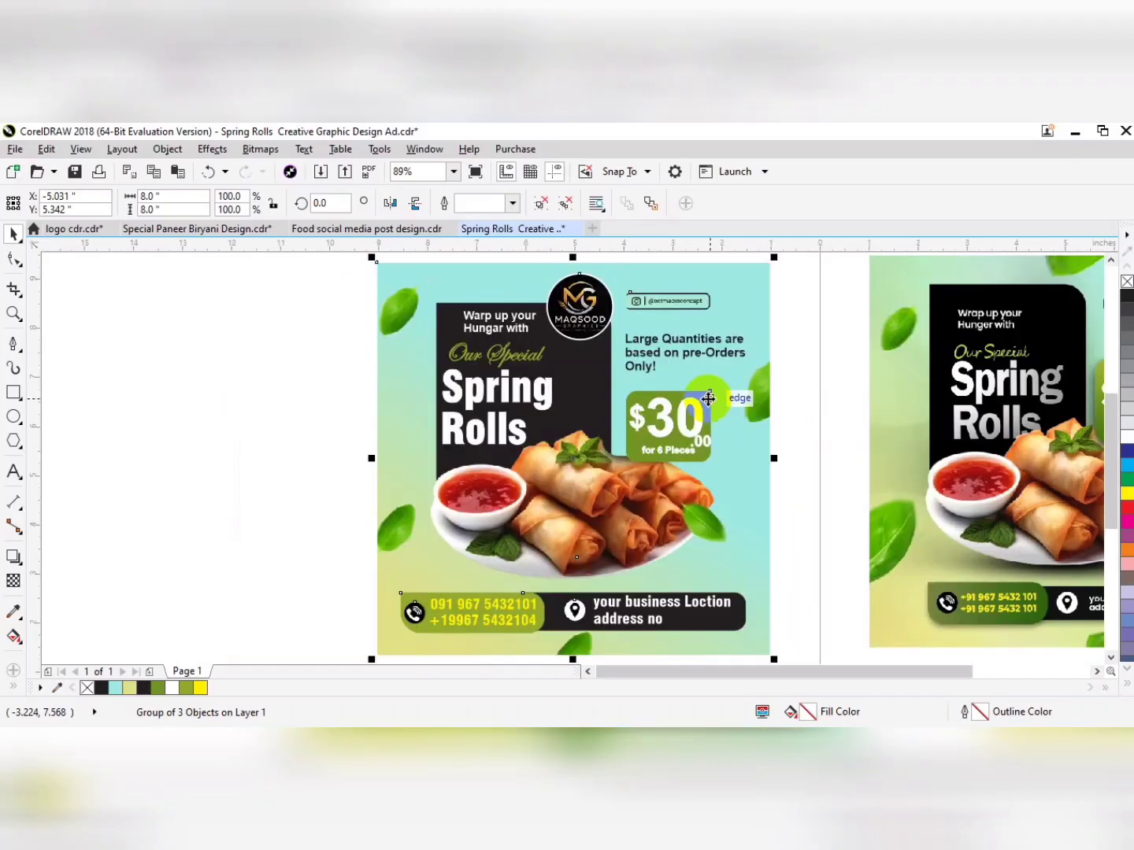
- Shift the green price panel slightly to the right behind the price text
{"action": "left_click", "coordinate": [709, 395], "text": "ctrl"}
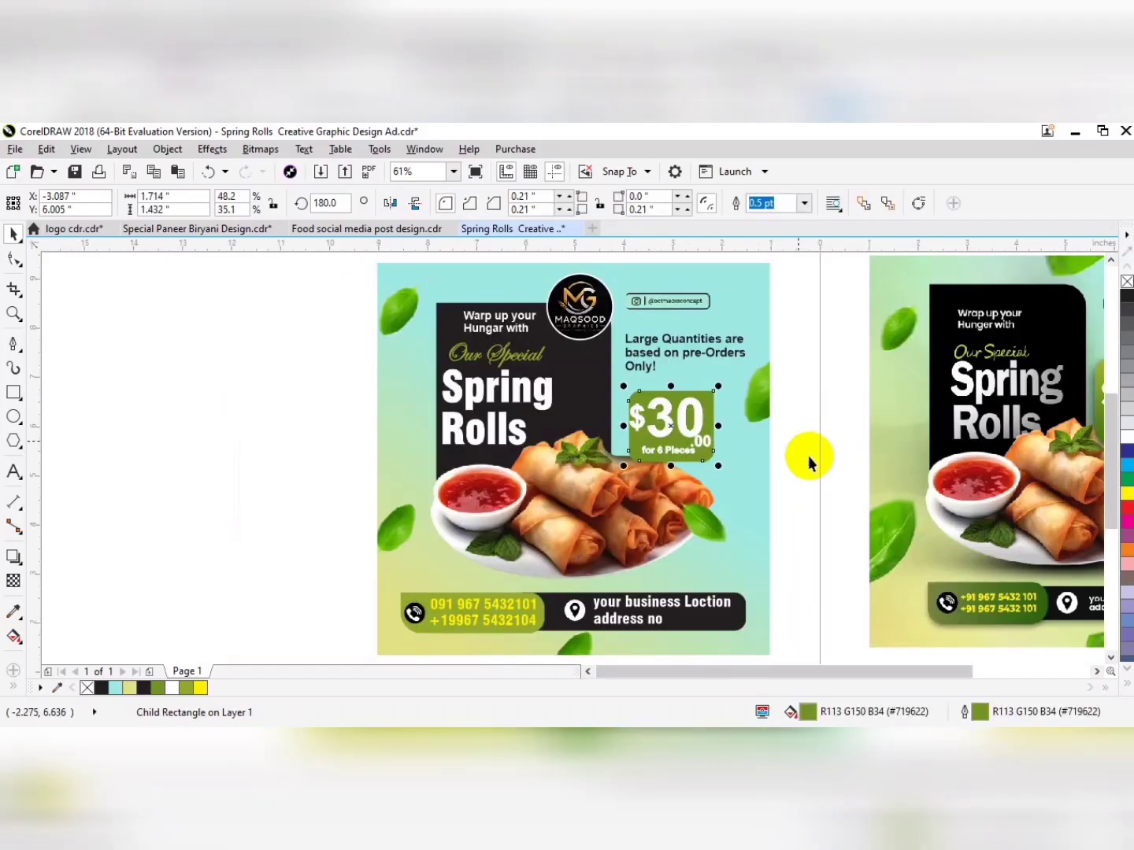